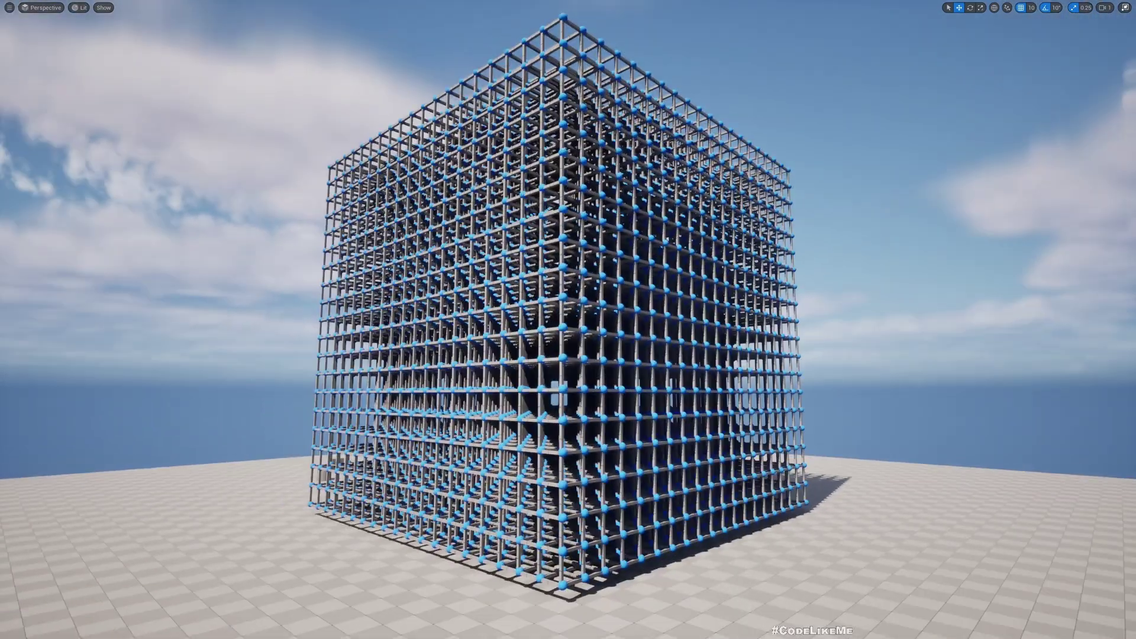
Step: Examine the finished lattice of blue spheres and connecting beams from outside and up close in the full-screen viewport
key("s")
key("w")
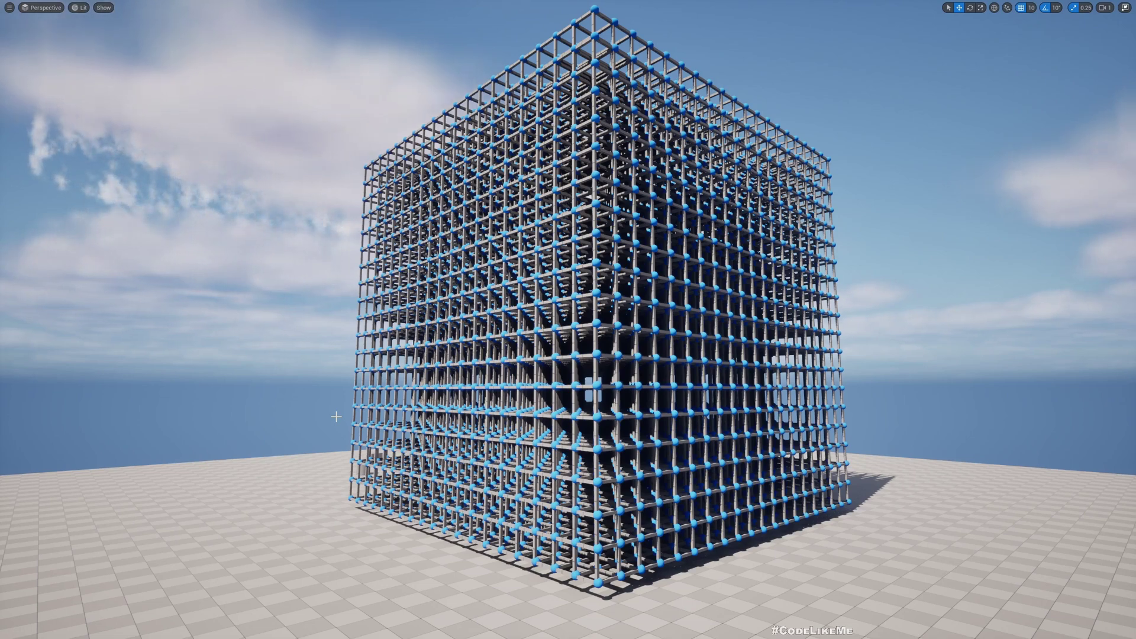
right_click_drag(288, 423, 335, 403)
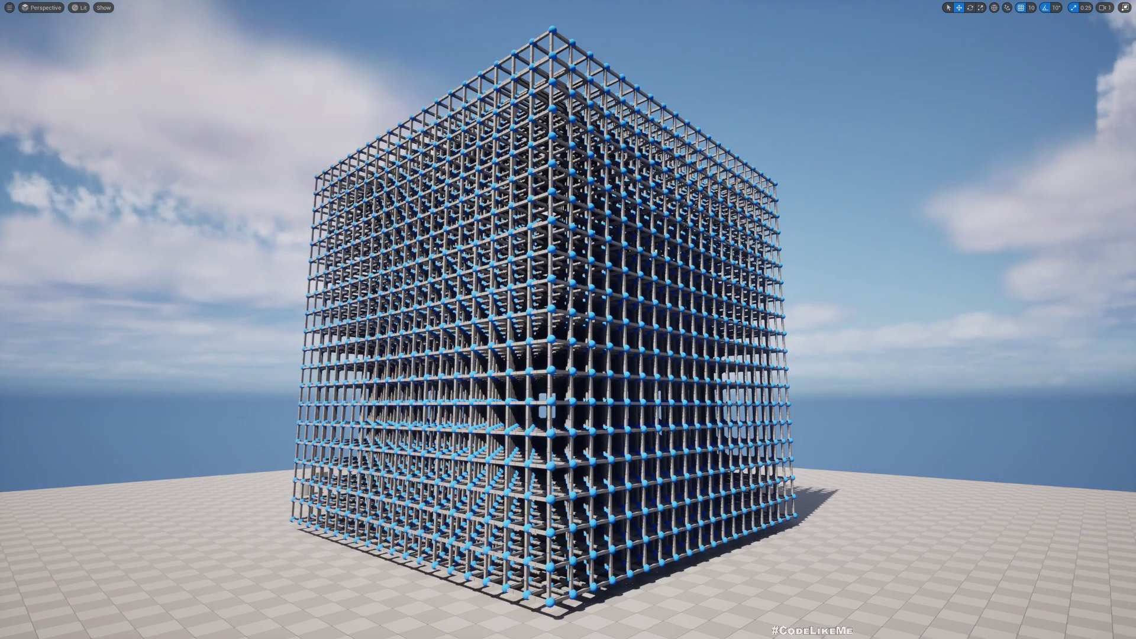
key("F11")
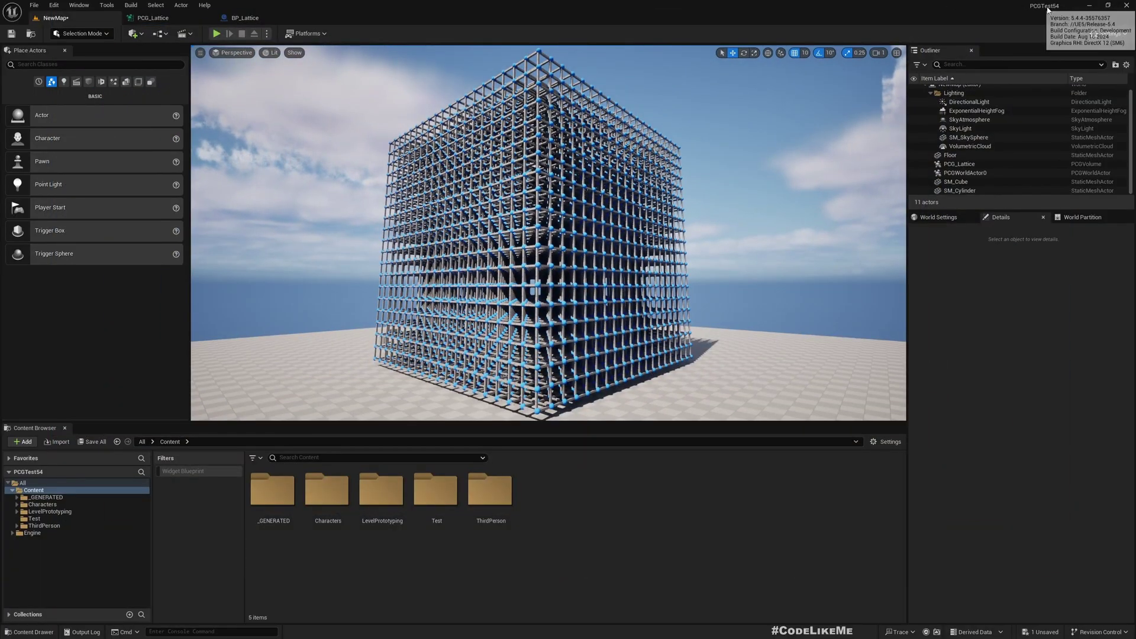
mouse_move(615, 222)
right_mouse_down()
mouse_move(642, 218)
mouse_move(583, 220)
mouse_move(627, 244)
mouse_move(725, 263)
mouse_move(746, 228)
mouse_move(698, 207)
mouse_move(669, 237)
mouse_move(639, 220)
mouse_move(621, 266)
mouse_move(609, 226)
right_mouse_up()
key("F11")
key("a")
key("d")
key("w")
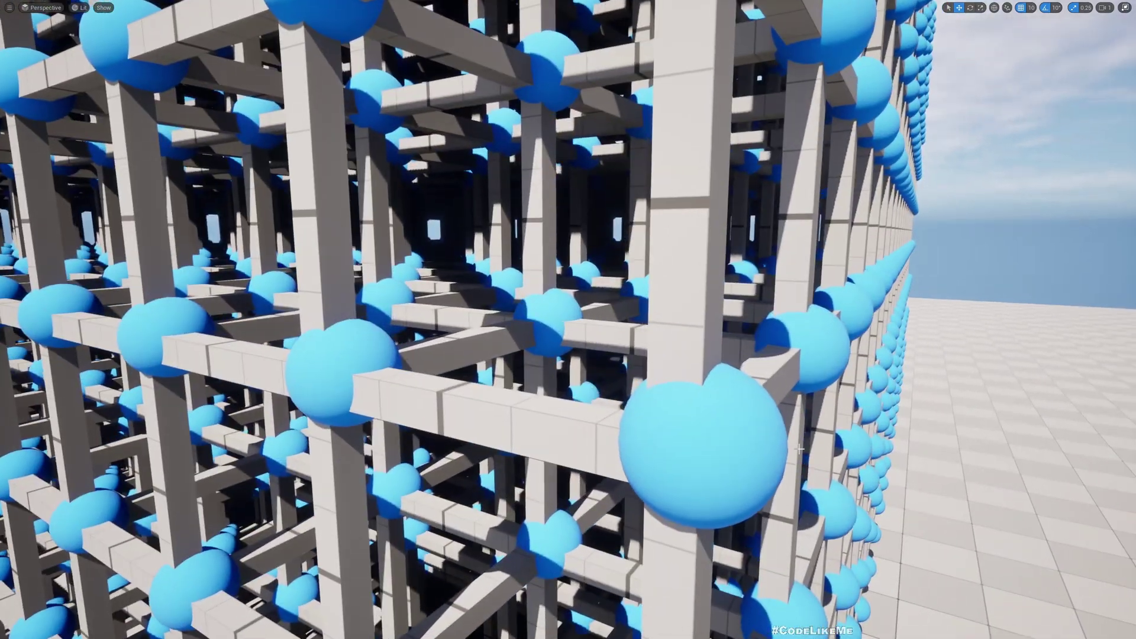
key("s")
right_click_drag(574, 430, 546, 284)
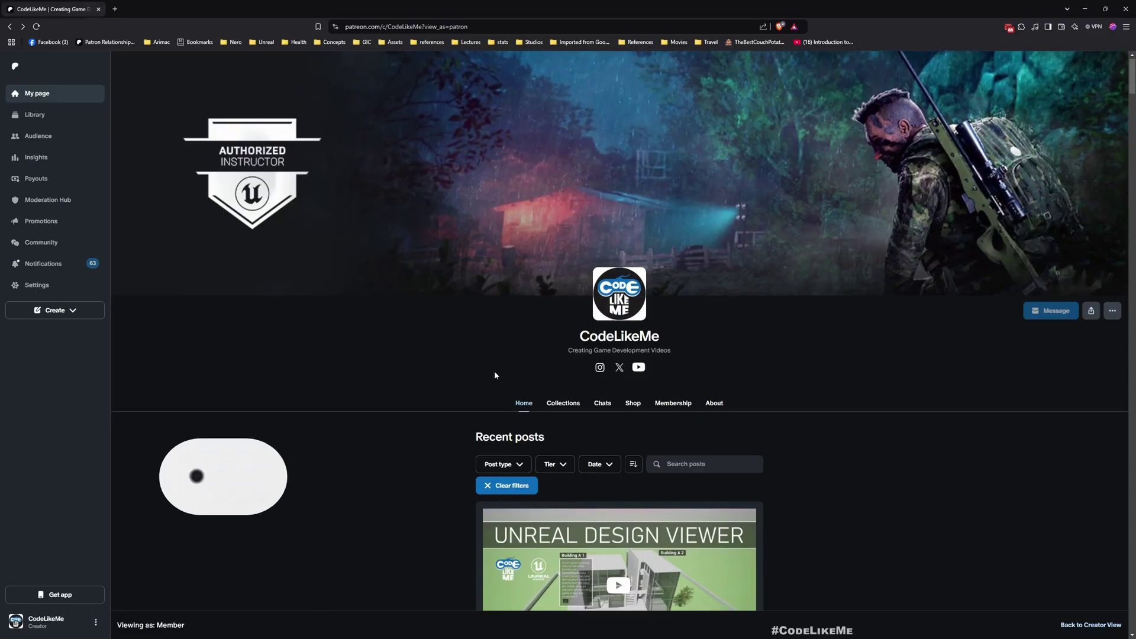
Step: Switch to the web browser and look through the recent tutorial posts on the CodeLikeMe Patreon page
scroll(494, 370, "down", 5)
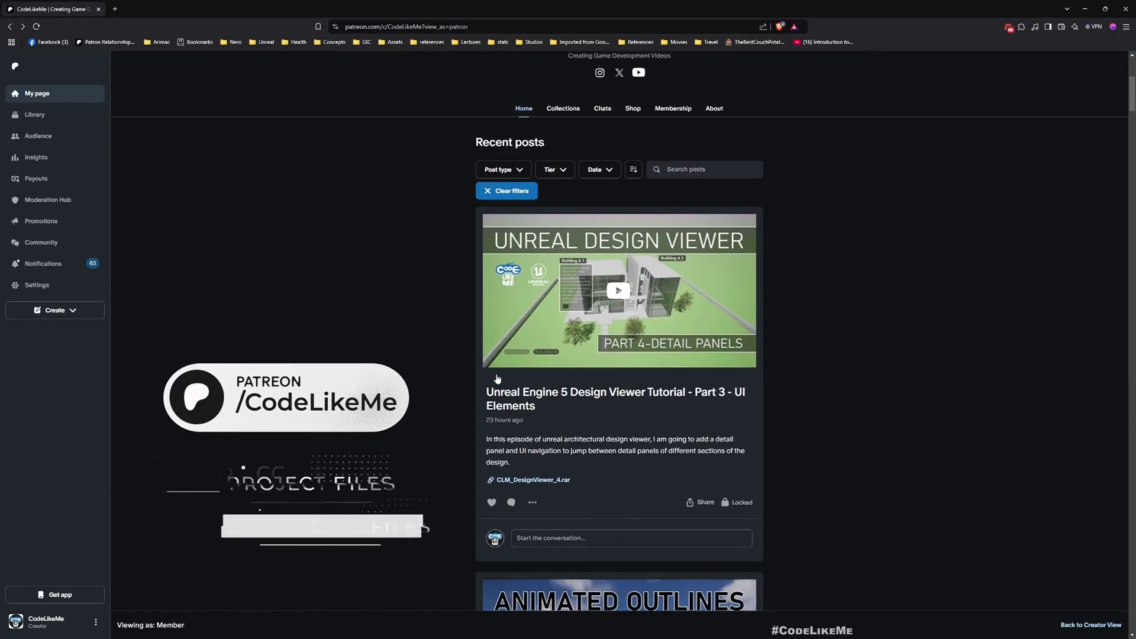
scroll(496, 373, "down", 10)
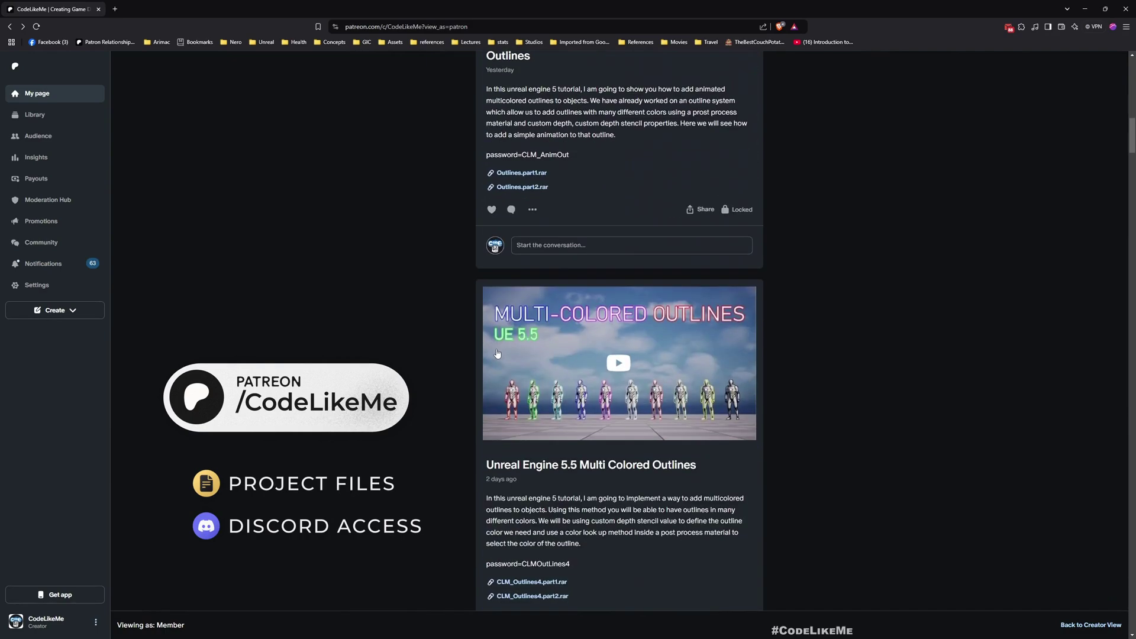
scroll(497, 353, "down", 10)
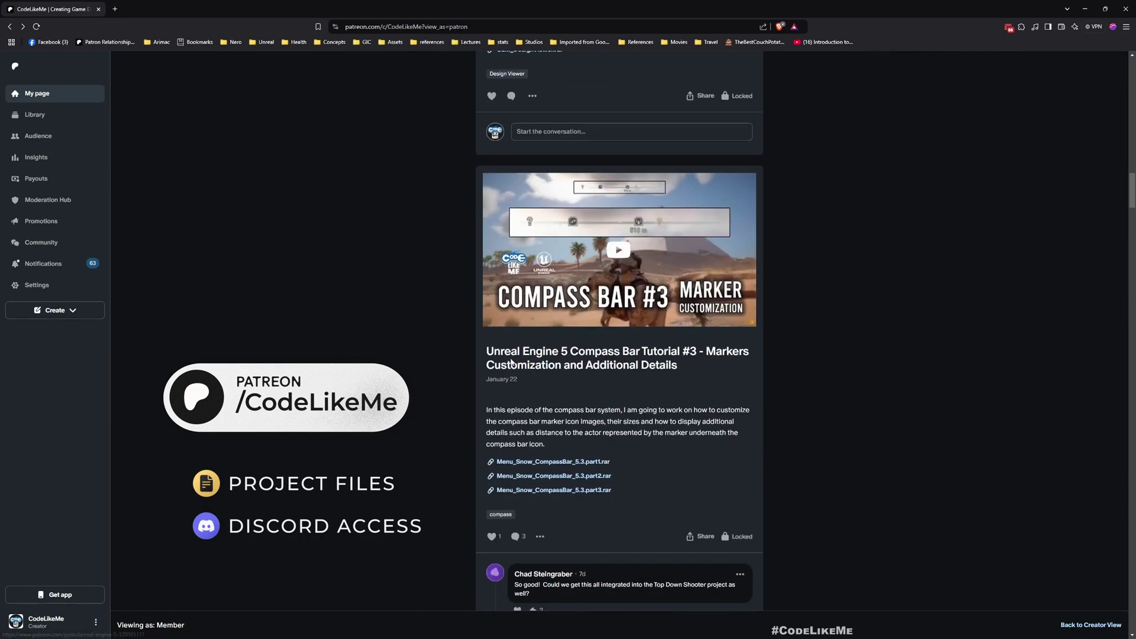
scroll(513, 363, "down", 10)
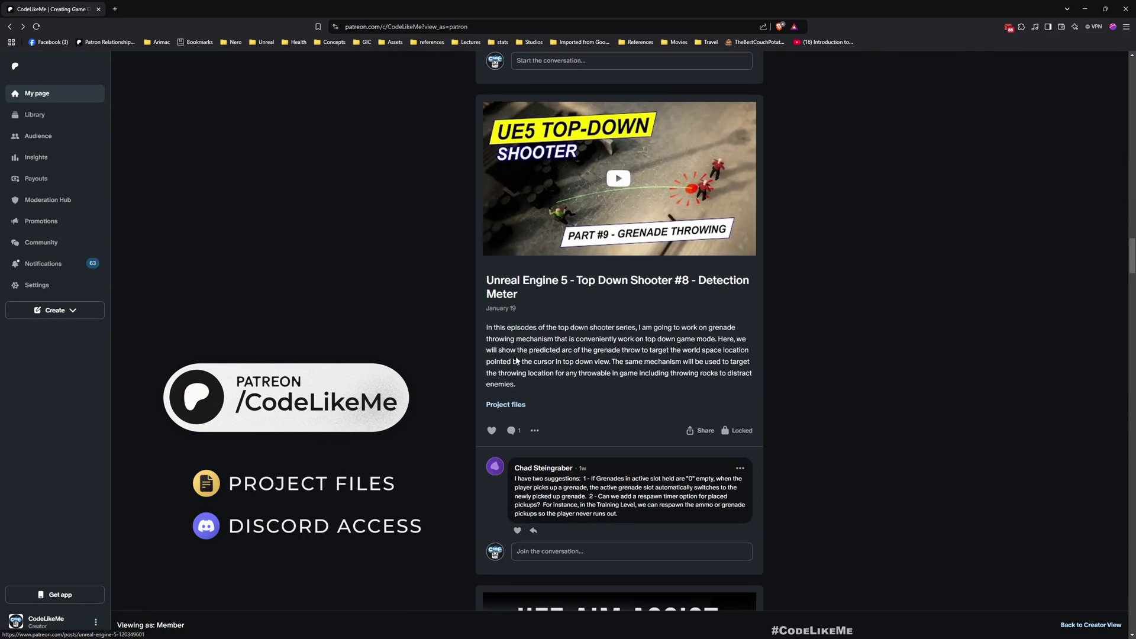
scroll(516, 358, "down", 10)
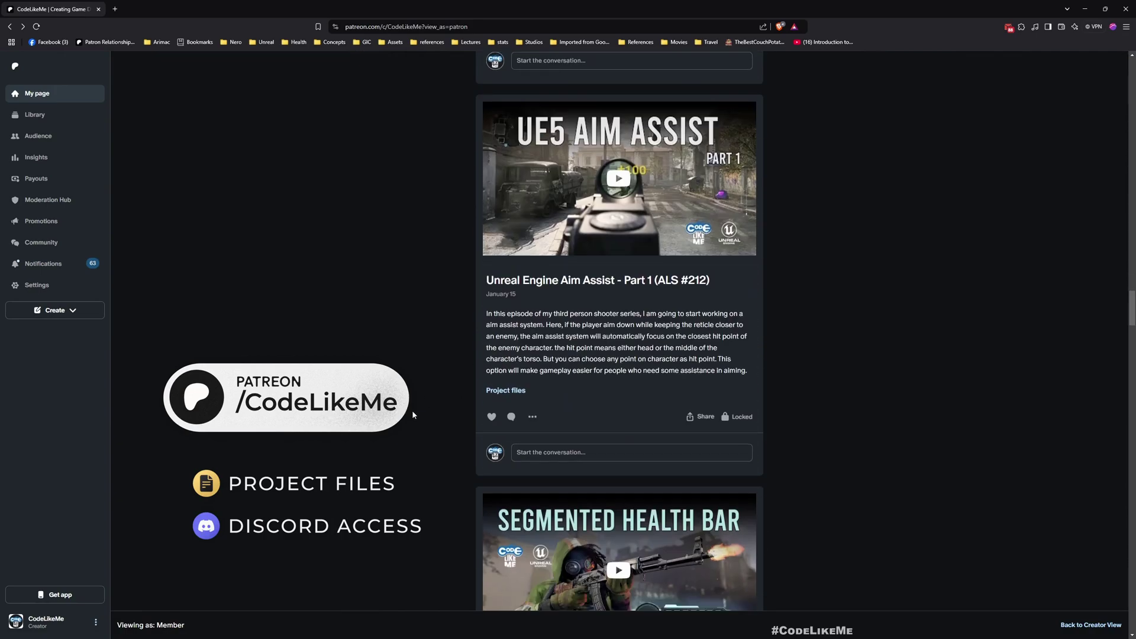
scroll(413, 415, "down", 10)
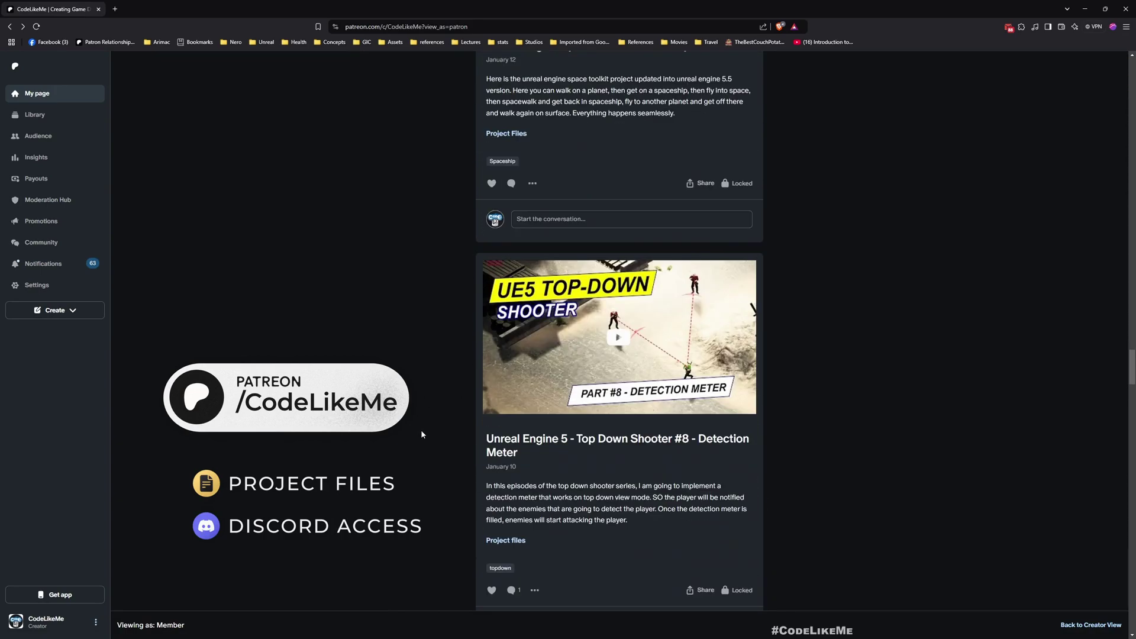
scroll(421, 432, "down", 9)
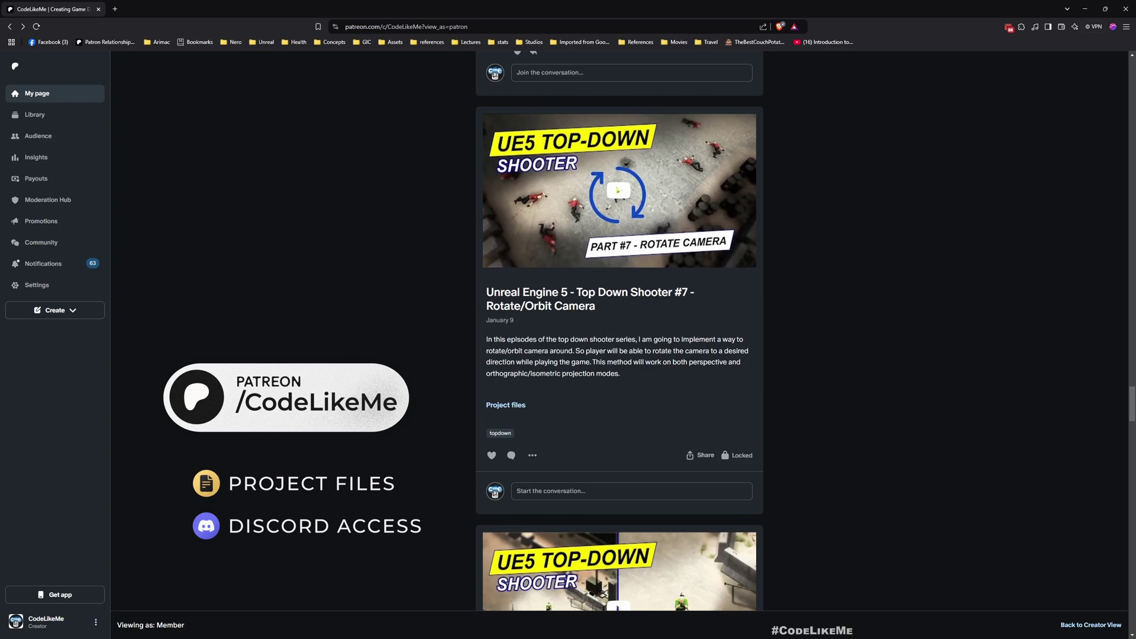
scroll(422, 439, "down", 10)
scroll(619, 332, "down", 4)
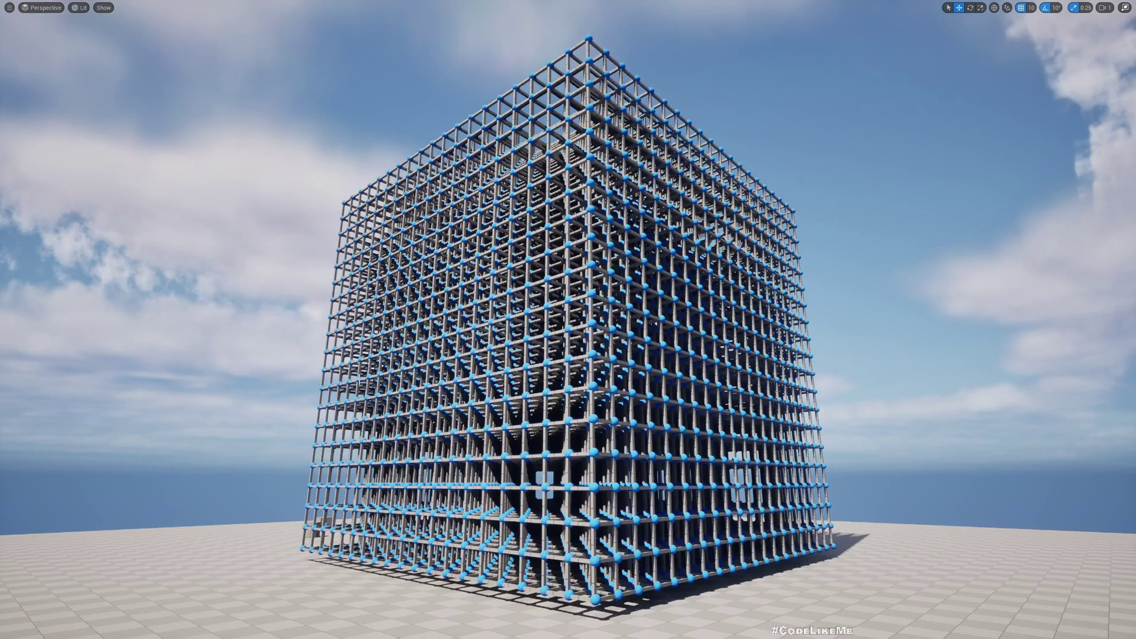
key("s")
right_click_drag(349, 367, 370, 405)
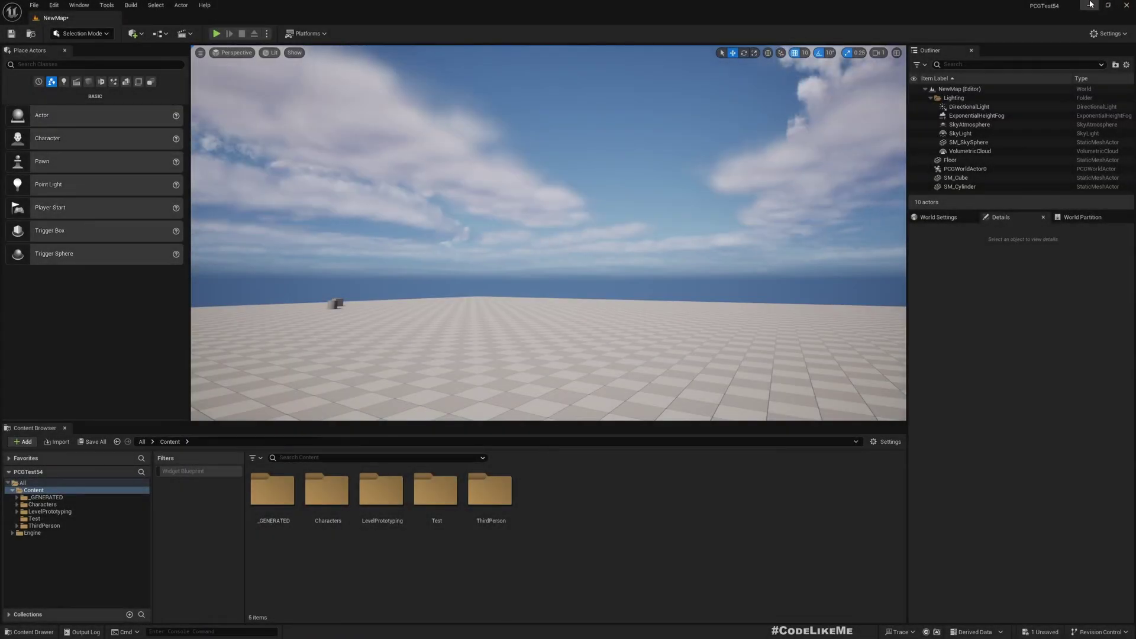
Step: Search the project's plugins for "pcg" and check whether the Procedural Content Generation Framework plugin is enabled
left_click(1109, 34)
left_click(1040, 91)
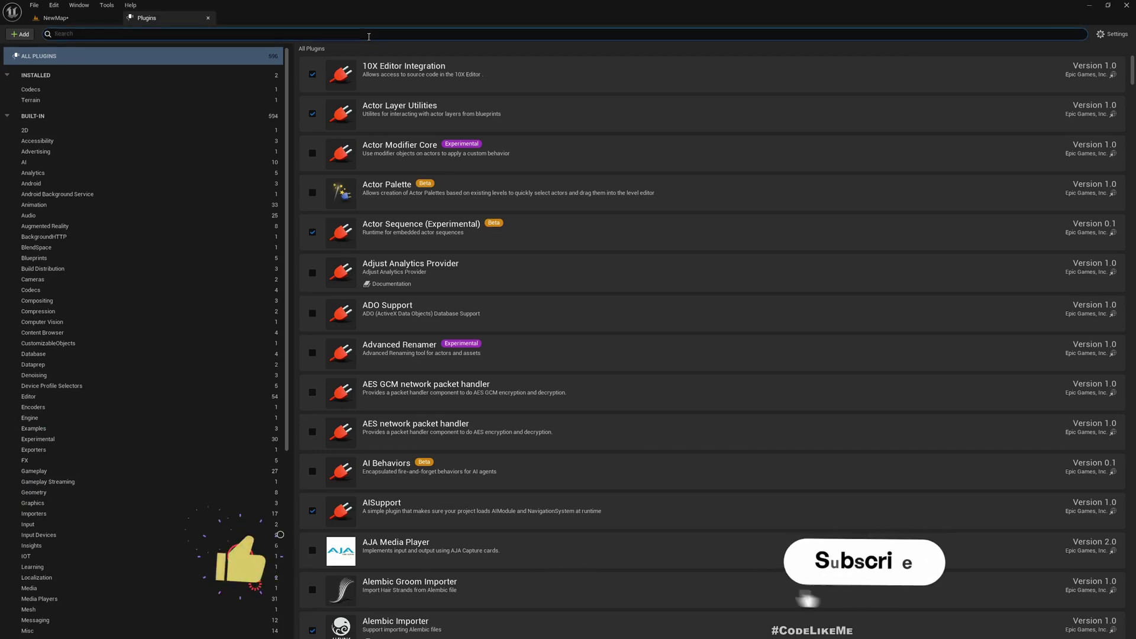
left_click(371, 33)
type("pcg")
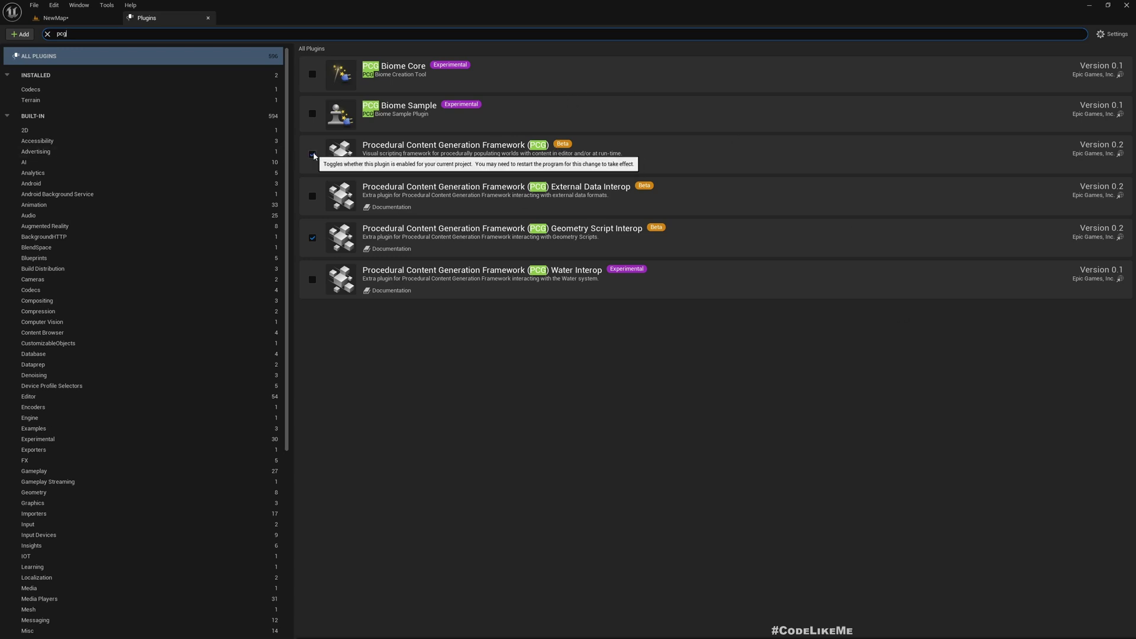
left_click(208, 18)
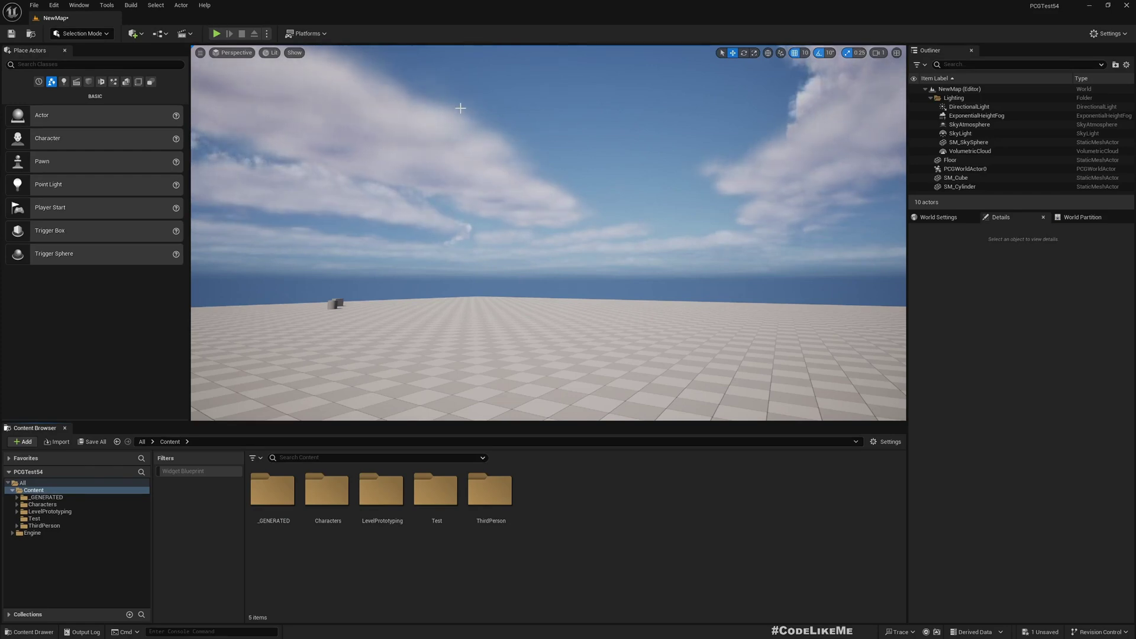
Step: Create a folder named PCG in the project's Content directory and open it
key("s")
right_click_drag(707, 207, 711, 230)
right_click(544, 520)
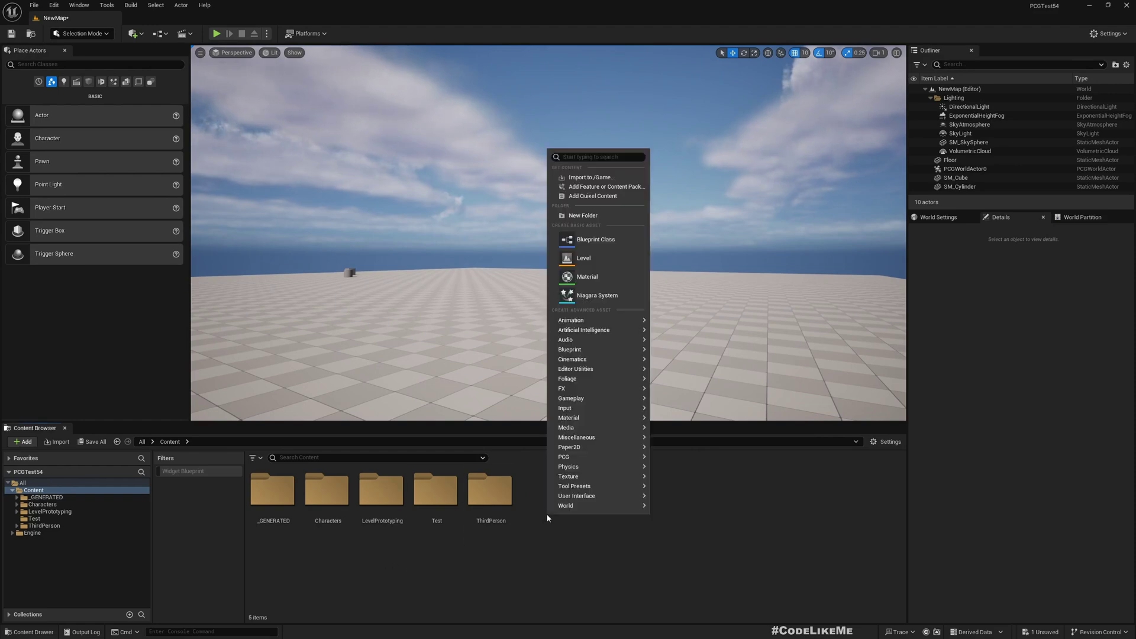
left_click(582, 215)
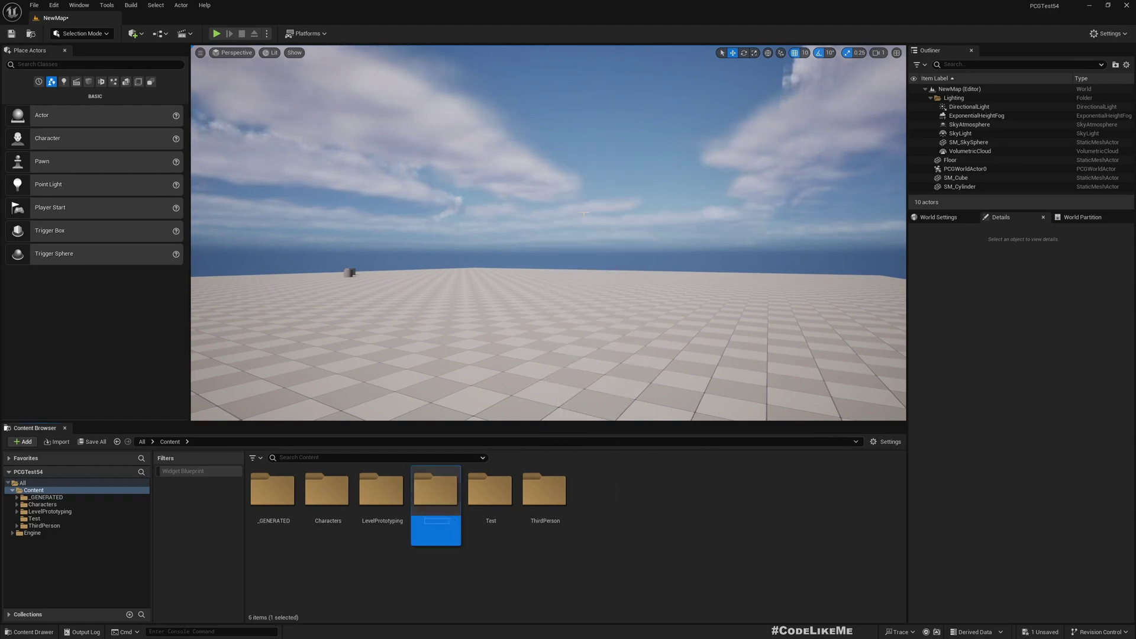
type("PCG")
key("Return")
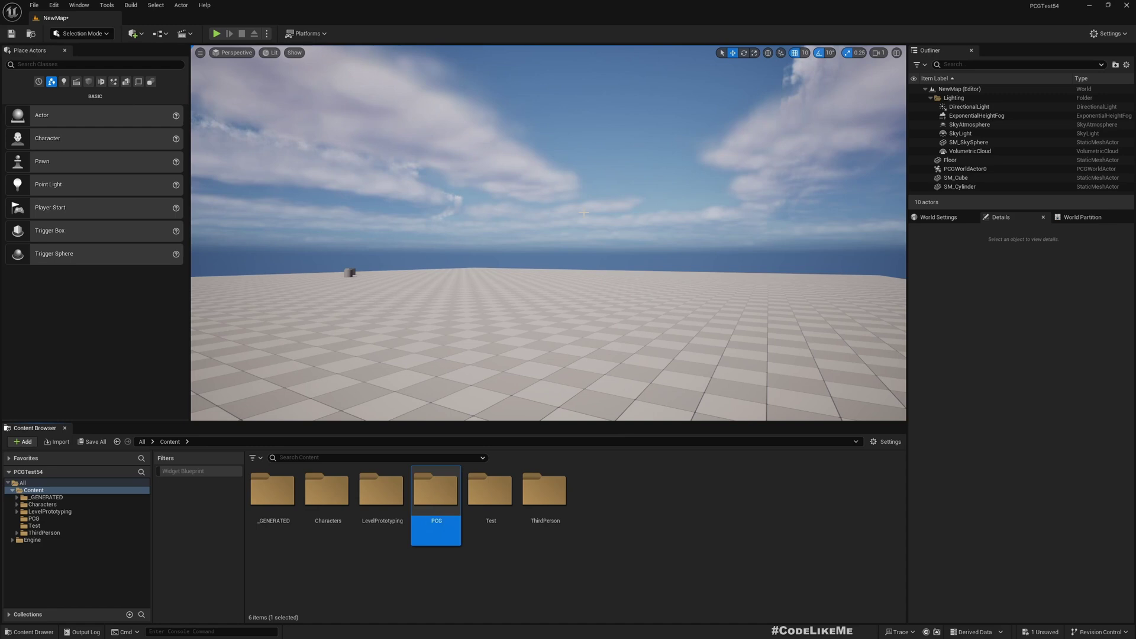
key("Return")
Step: Create a PCG Graph asset named PCG_Lattice in the PCG folder
right_click(297, 510)
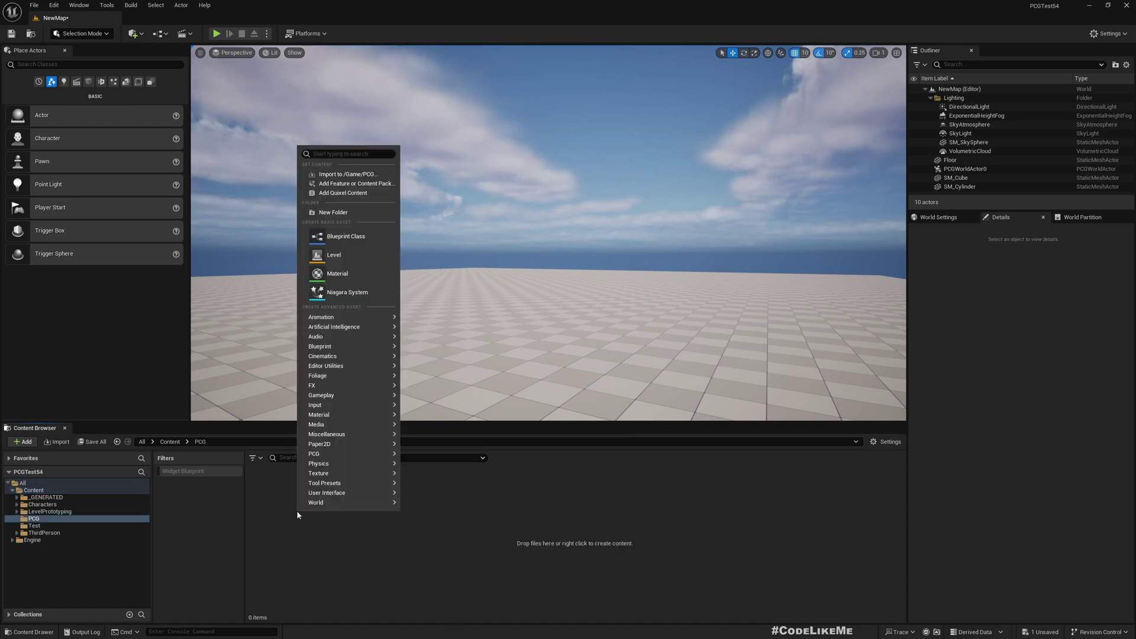
mouse_move(349, 454)
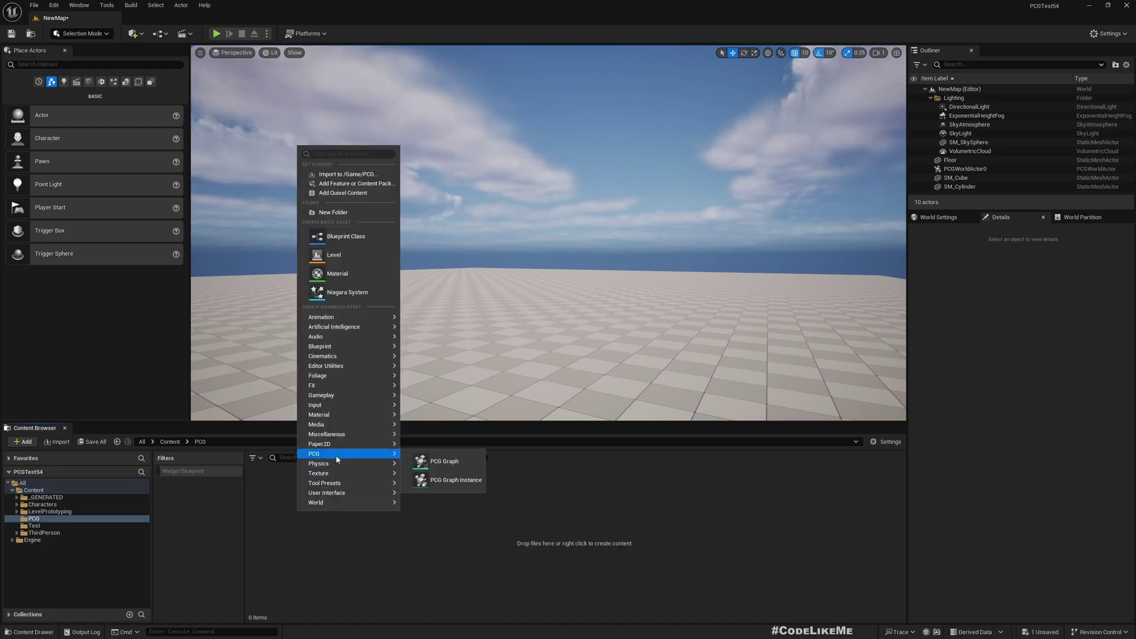
left_click(440, 466)
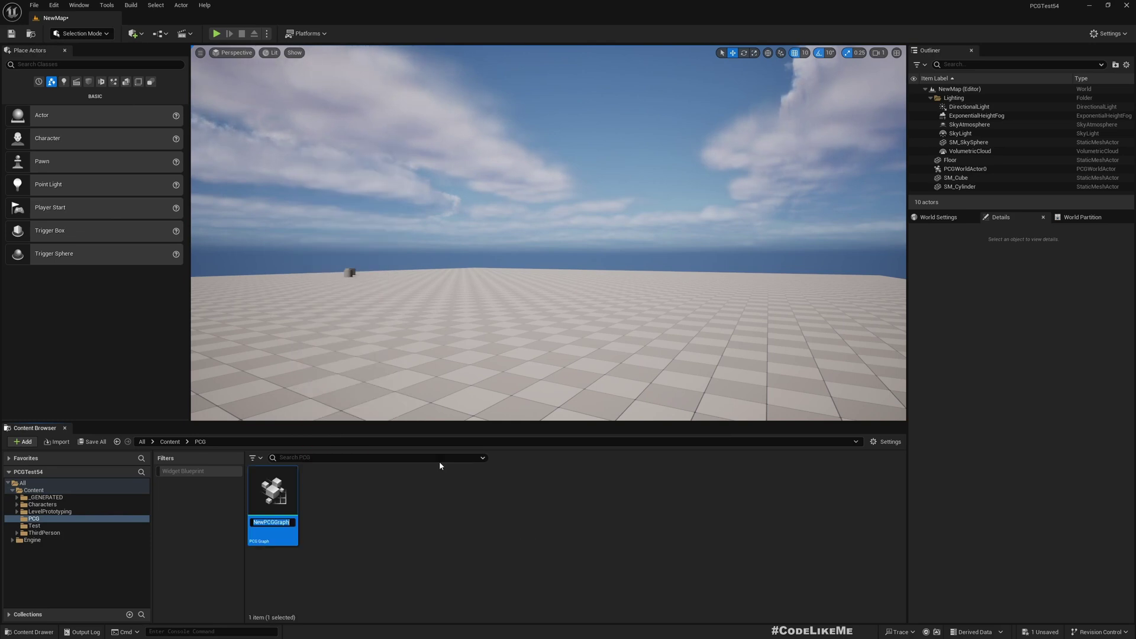
type("PCG_Lattic")
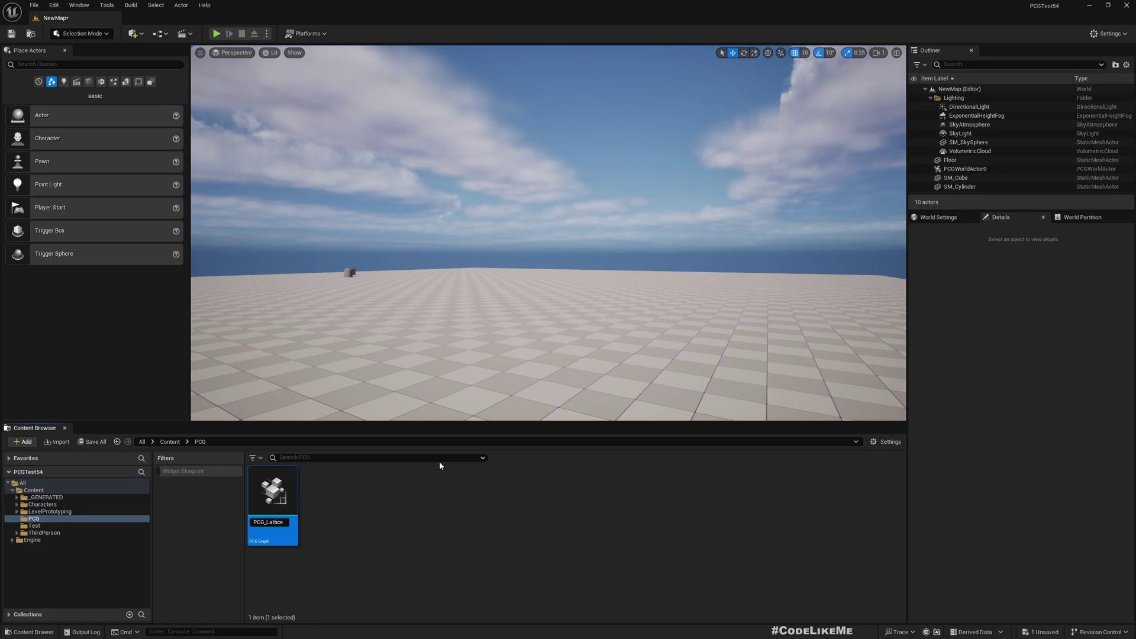
type("e")
key("Return")
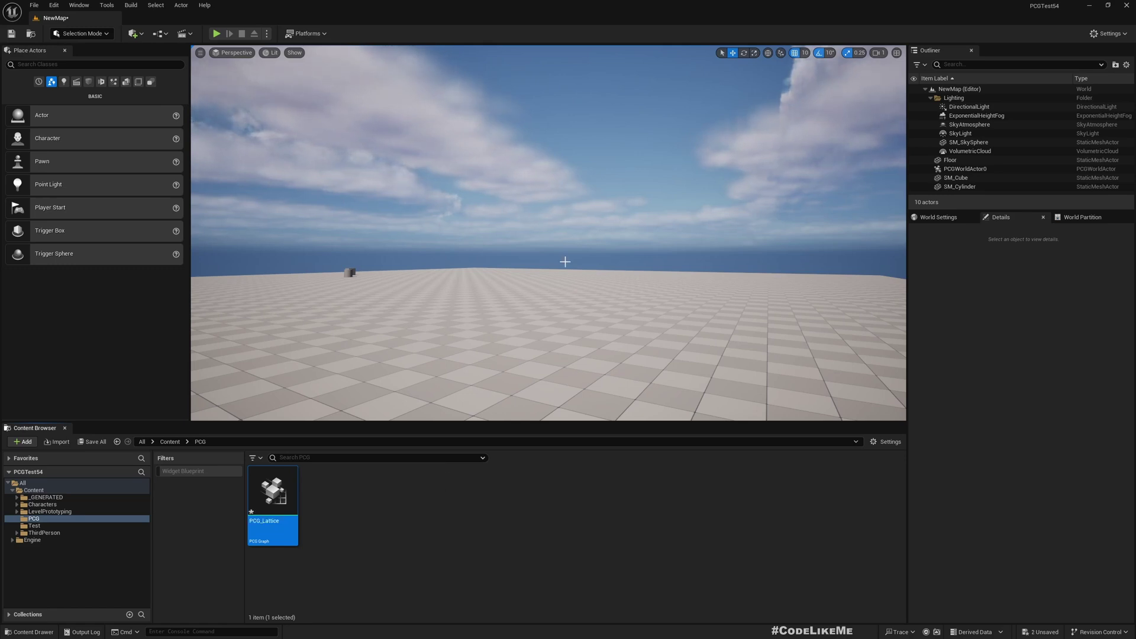
Step: Place the PCG_Lattice graph as a PCG volume on the floor of the level
right_click_drag(564, 259, 530, 341)
key("s")
left_click_drag(305, 504, 597, 214)
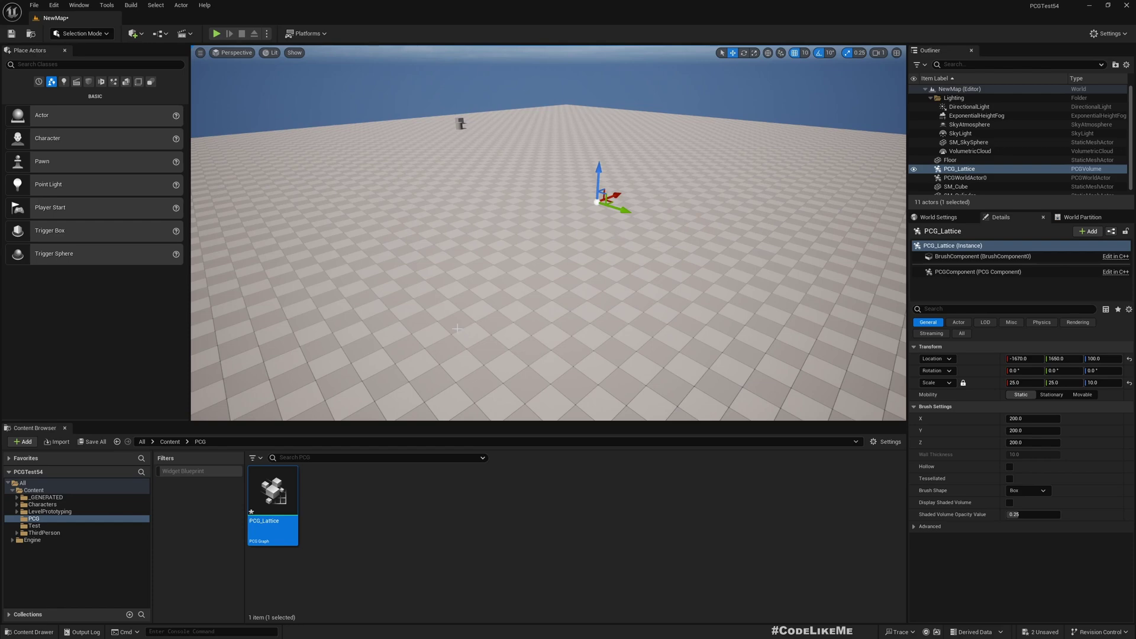
Step: Open the PCG_Lattice graph and add a Create Points Grid node below the Input and Output nodes
double_click(273, 494)
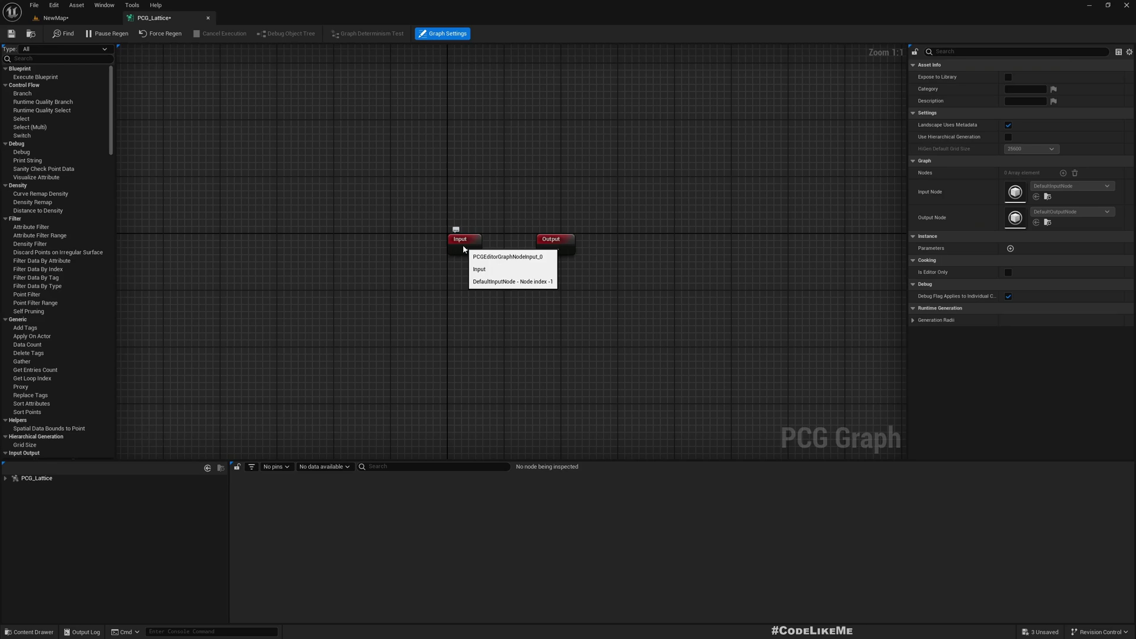
right_click_drag(482, 314, 470, 247)
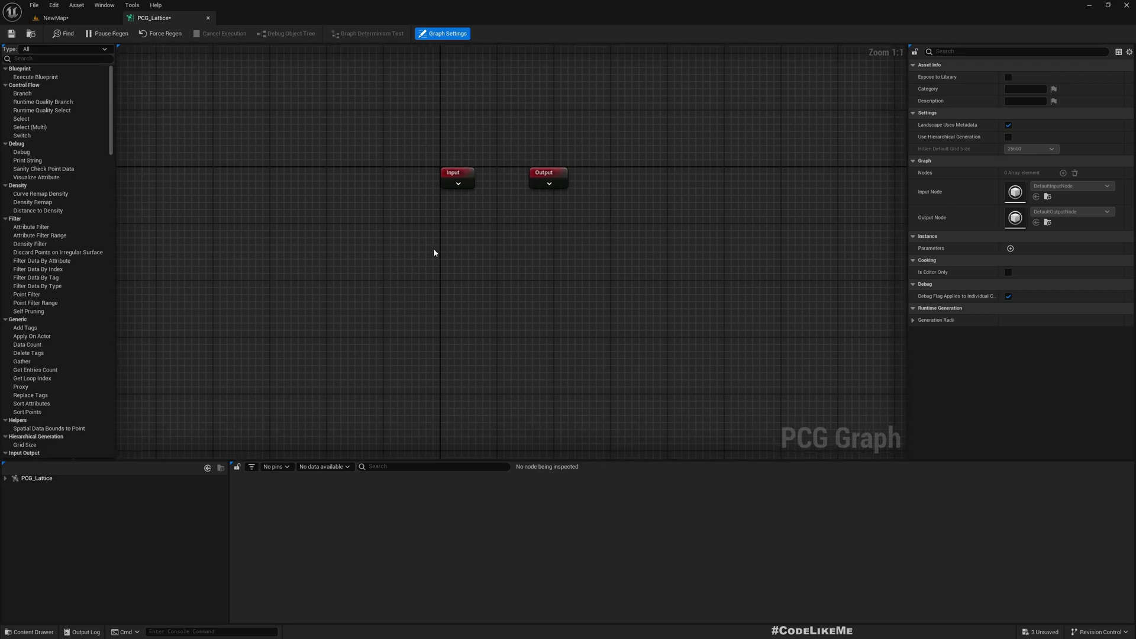
right_click(434, 254)
type("create")
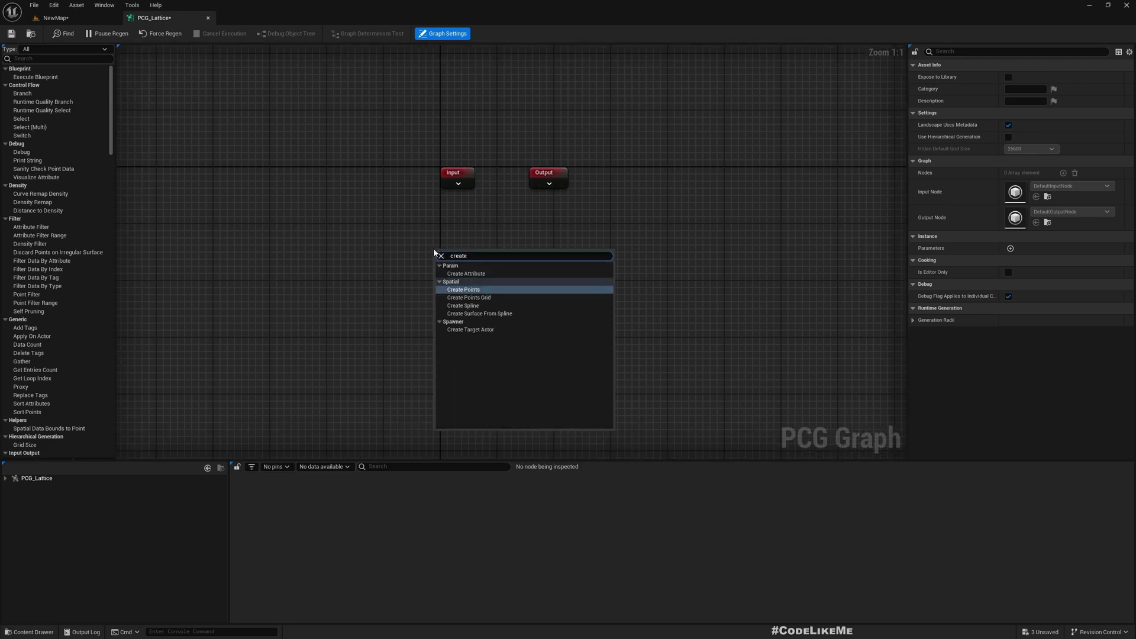
key("Down")
key("Return")
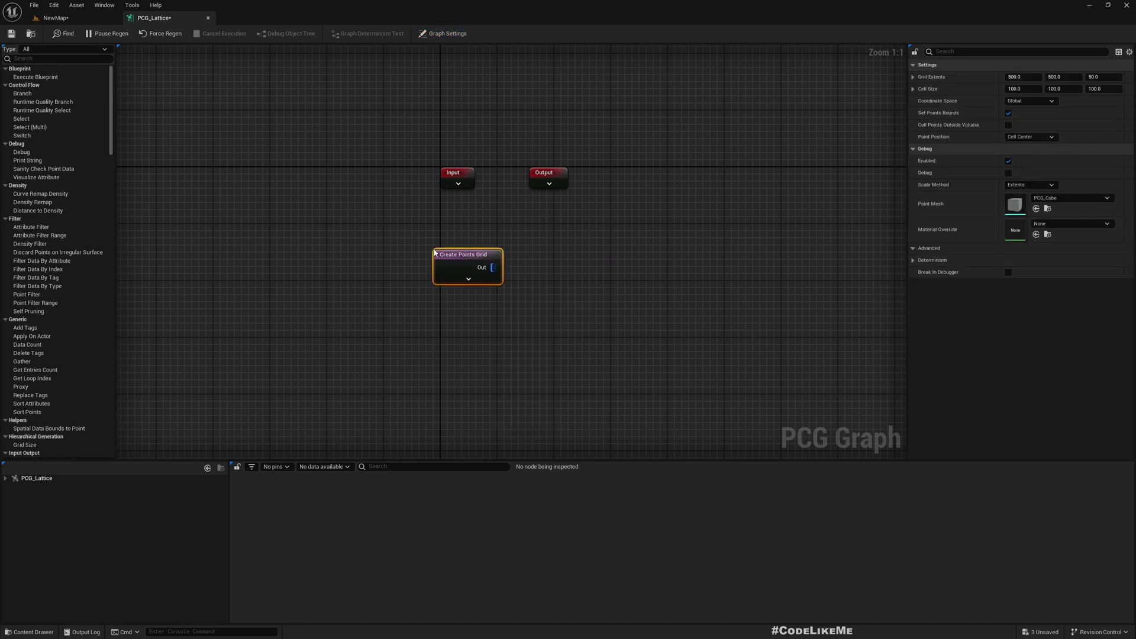
left_click_drag(502, 256, 508, 288)
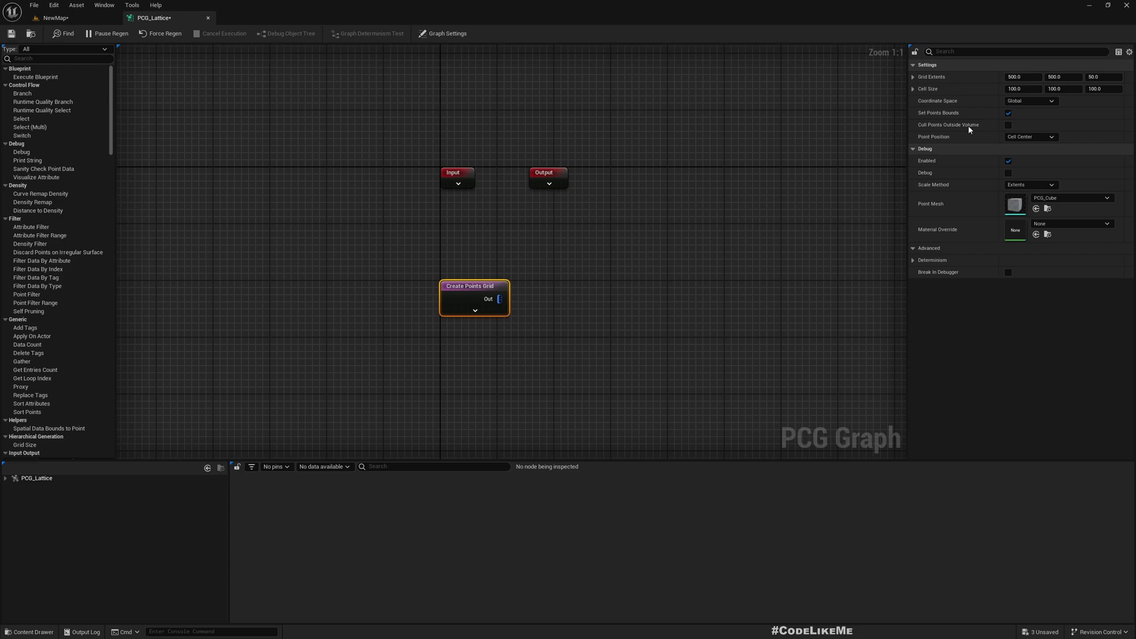
Step: Set the Create Points Grid node's Grid Extents to 1000 in X, Y and Z
left_click(1031, 77)
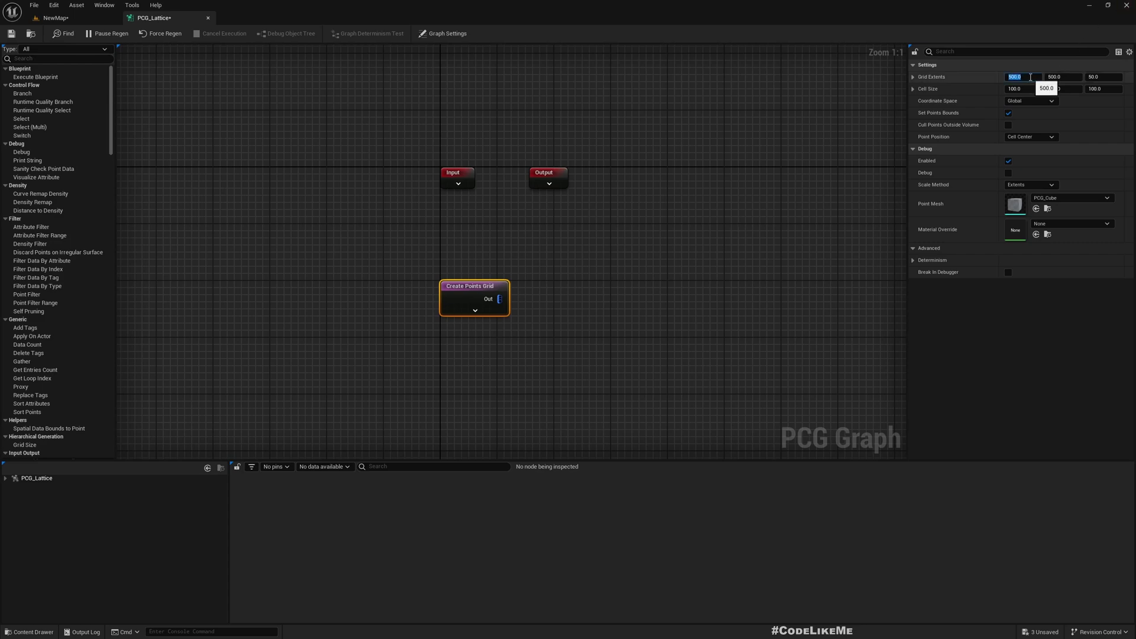
type("1000")
key("Tab")
type("1000")
key("Tab")
type("1000")
key("Return")
Step: Turn on Debug for the Create Points Grid node and inspect the displayed points in the NewMap level
right_click_drag(740, 254, 612, 233)
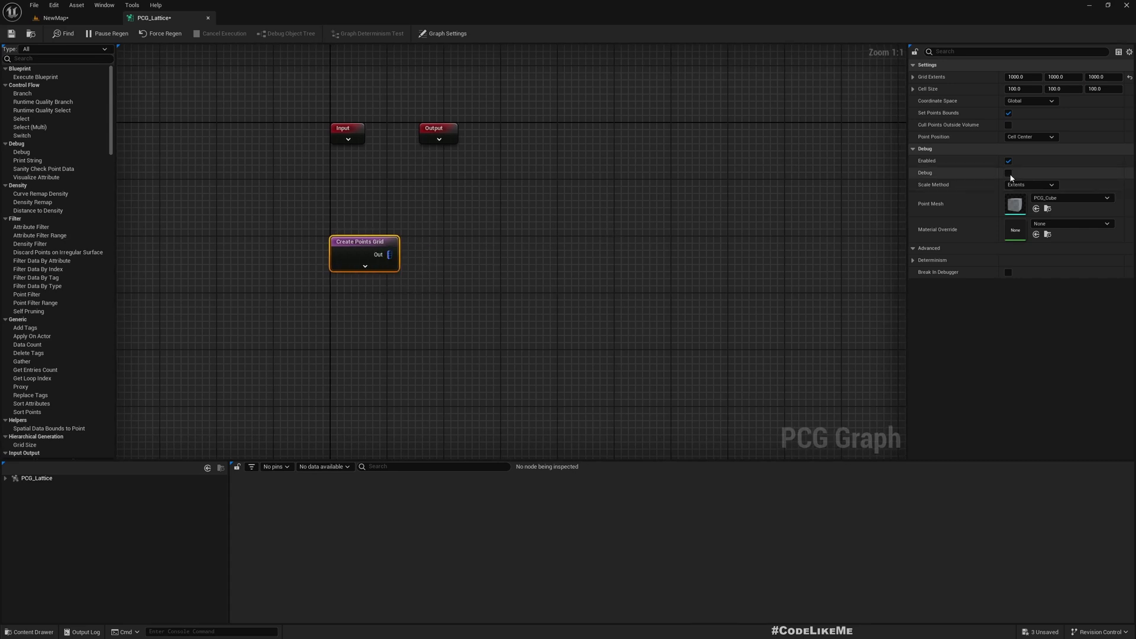
left_click(65, 18)
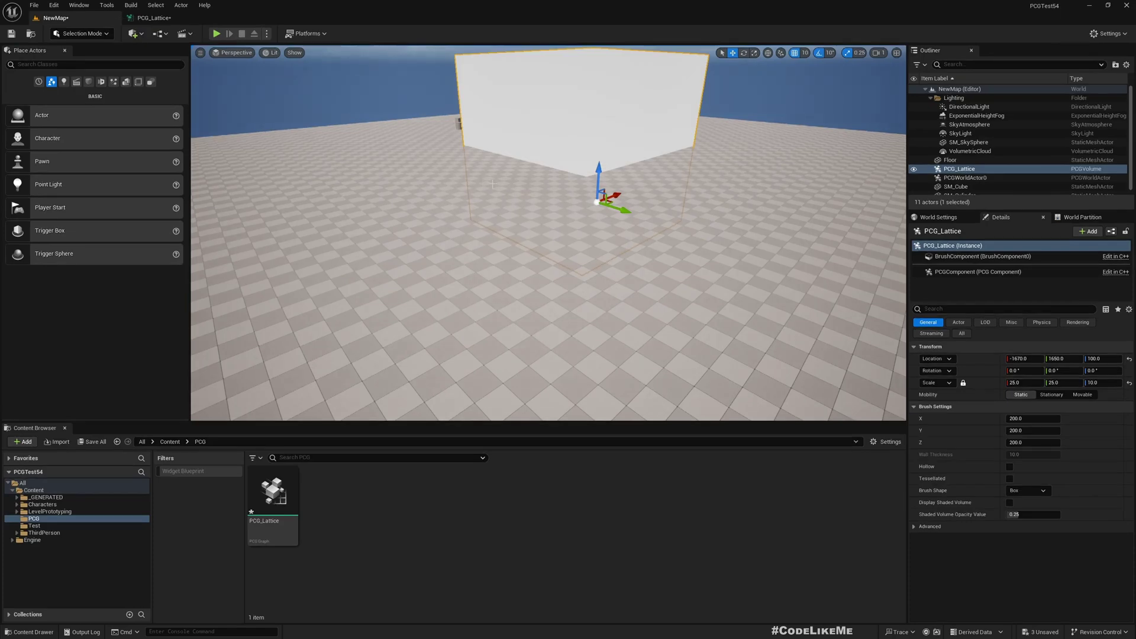
key("w")
right_click_drag(548, 232, 600, 159)
key("d")
key("s")
key("w")
key("a")
right_click_drag(485, 184, 494, 184)
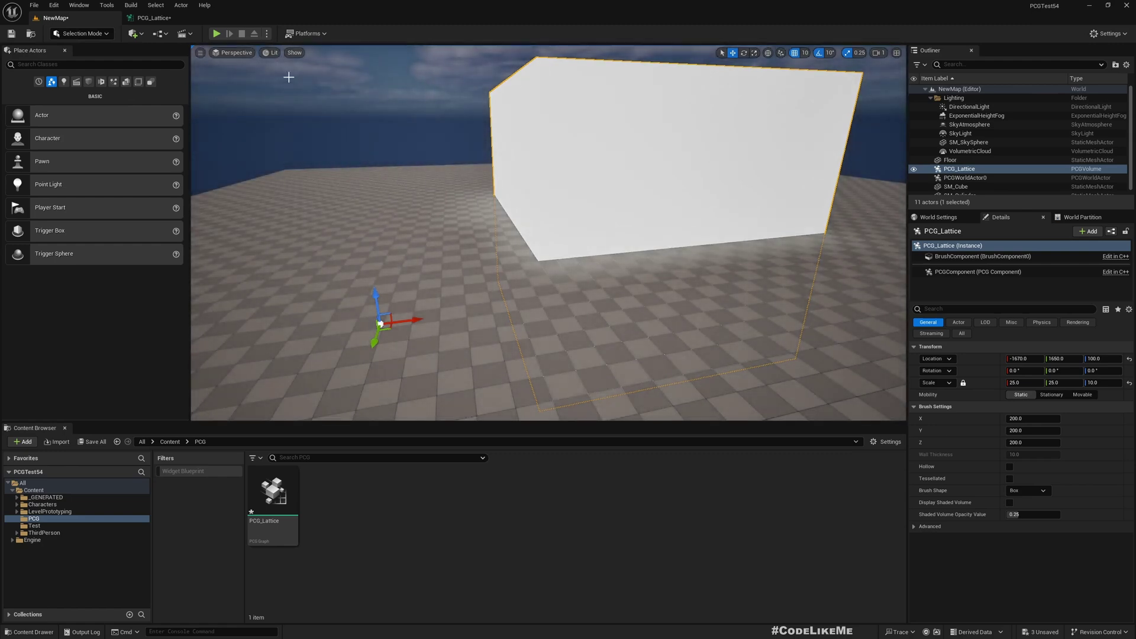
Step: Turn off Debug for the Create Points Grid node and connect a new Transform Points node to its output
left_click(154, 18)
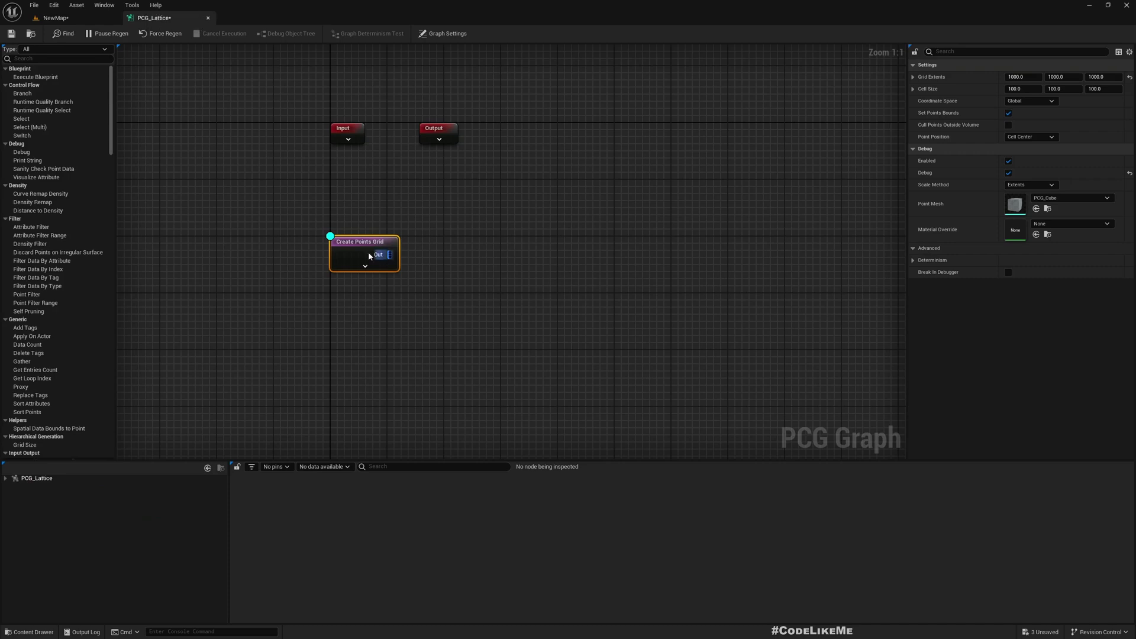
left_click(1008, 172)
left_click_drag(389, 254, 531, 247)
type("transfor")
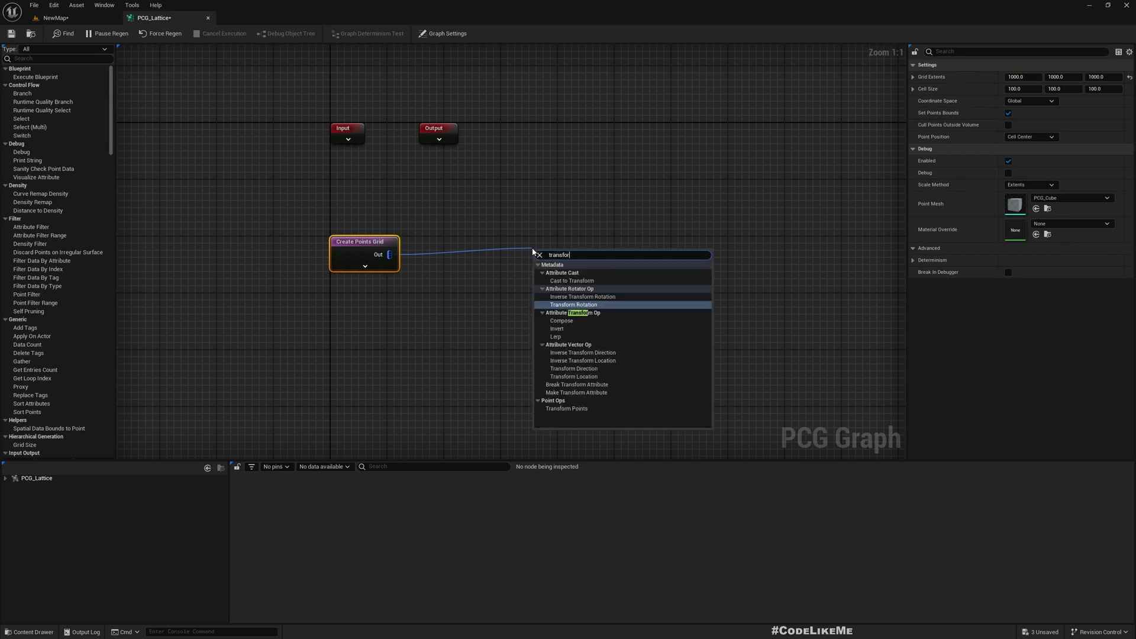
type("m po")
key("Return")
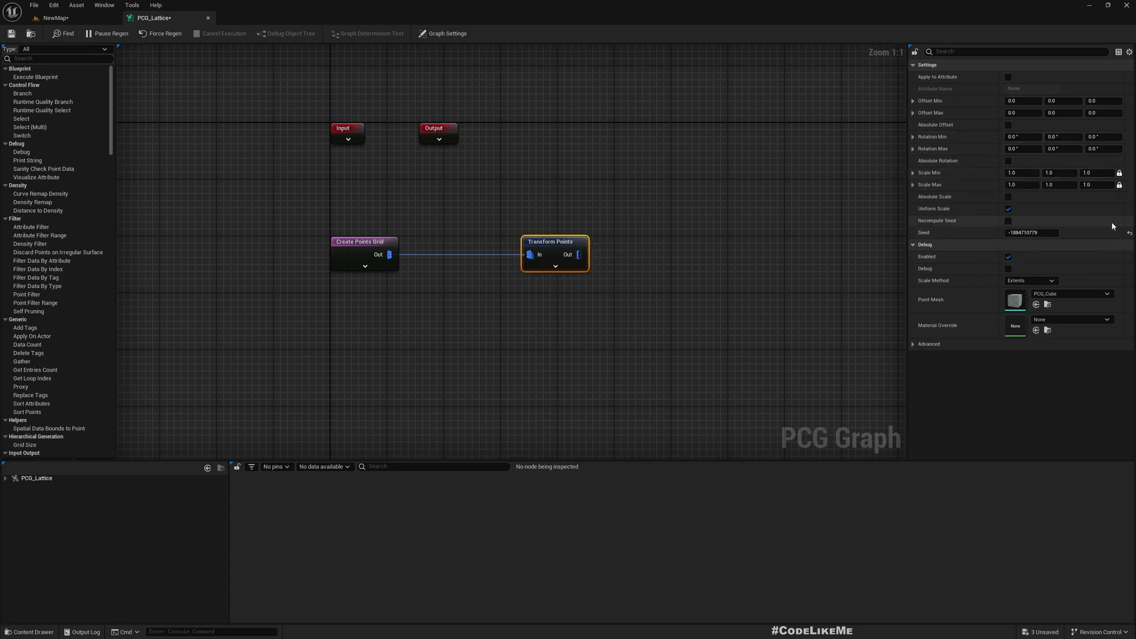
Step: Set the Transform Points node's Scale Min and Scale Max to 0.1 on all axes
left_click(1022, 173)
type("0.1")
key("Tab")
key("Tab")
key("Tab")
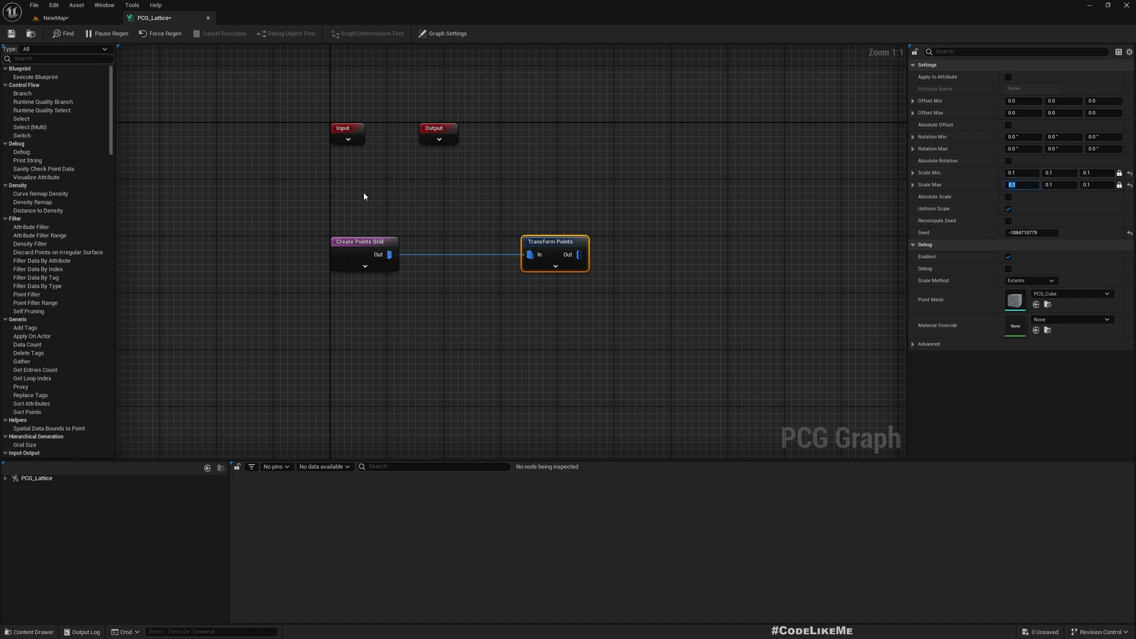
Step: Turn on Debug for the Transform Points node and inspect the scaled points in the NewMap level
left_click(77, 19)
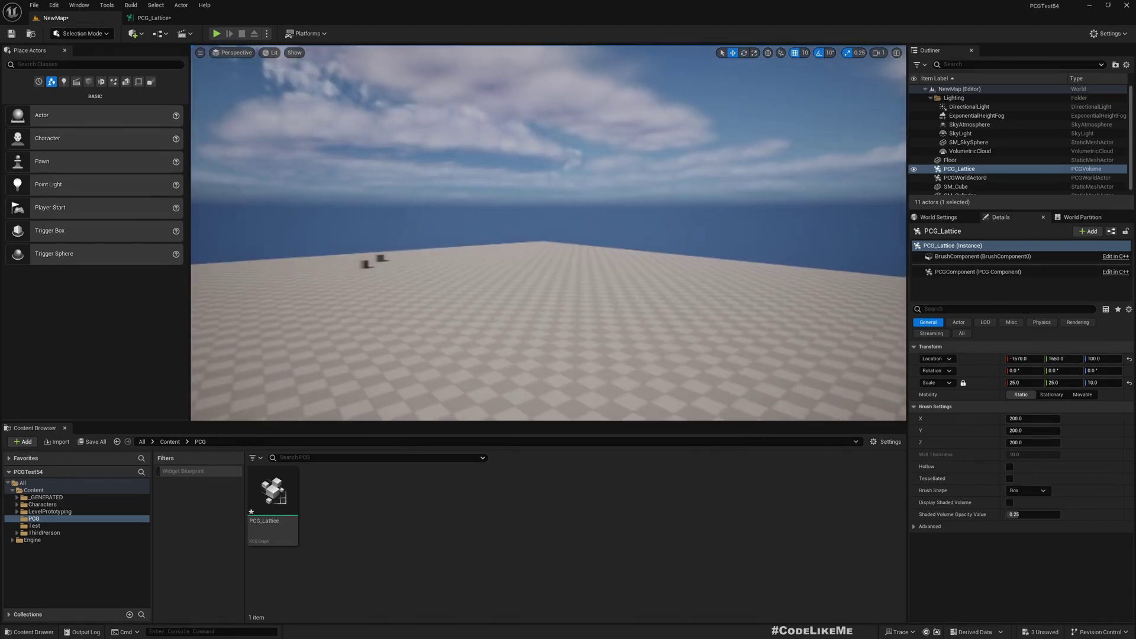
right_click_drag(548, 233, 523, 154)
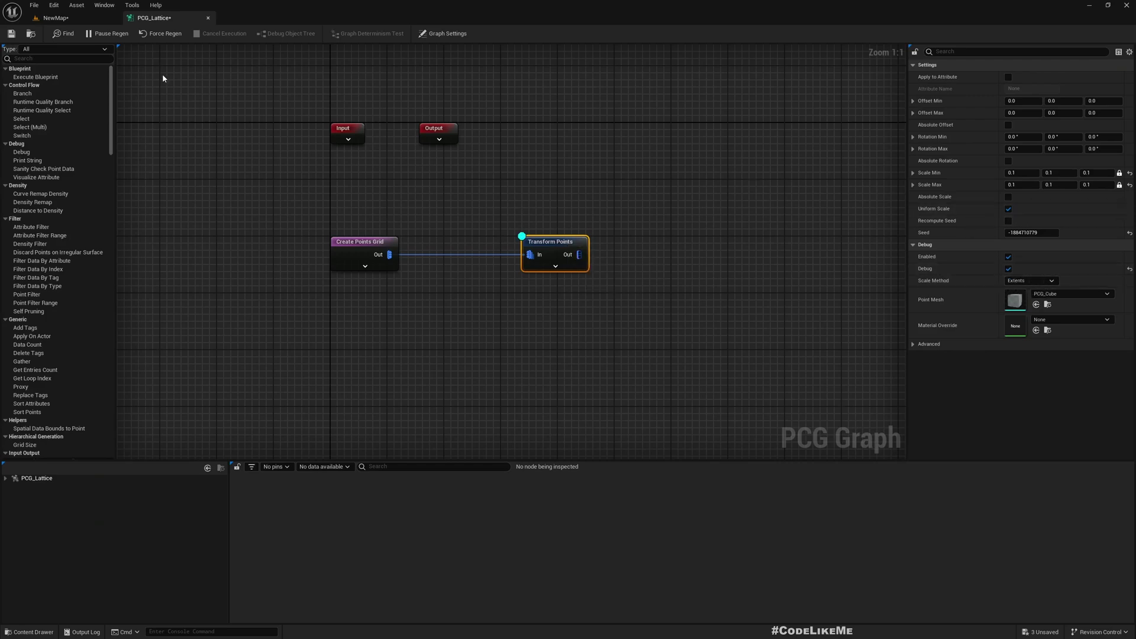
left_click(55, 18)
right_click_drag(548, 232, 451, 265)
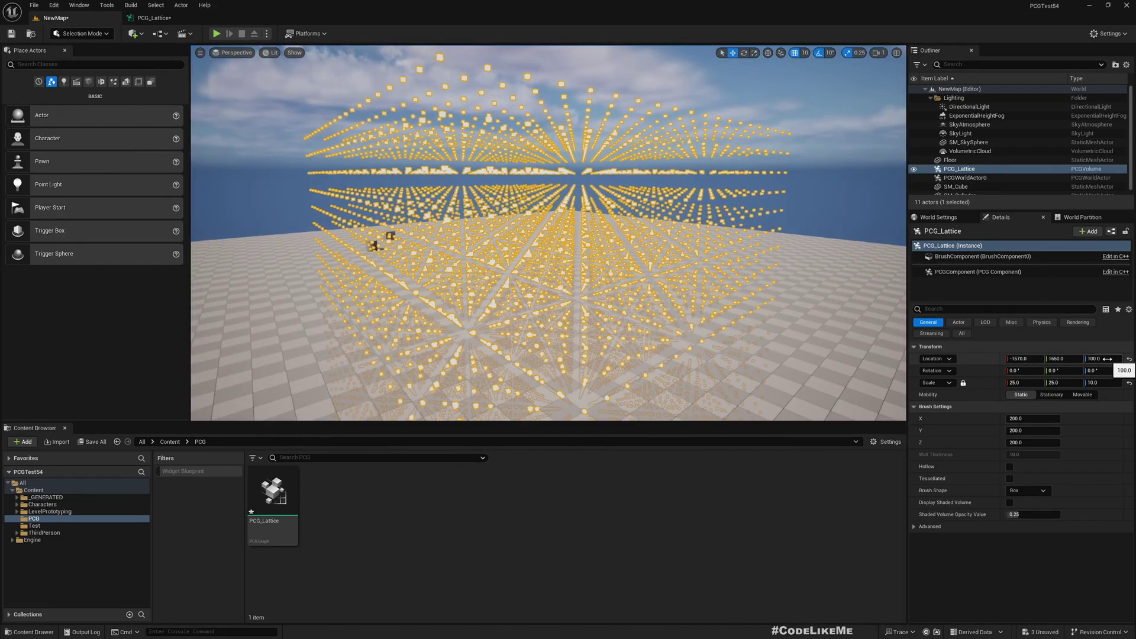
right_click_drag(651, 284, 505, 352)
right_click_drag(580, 246, 574, 240)
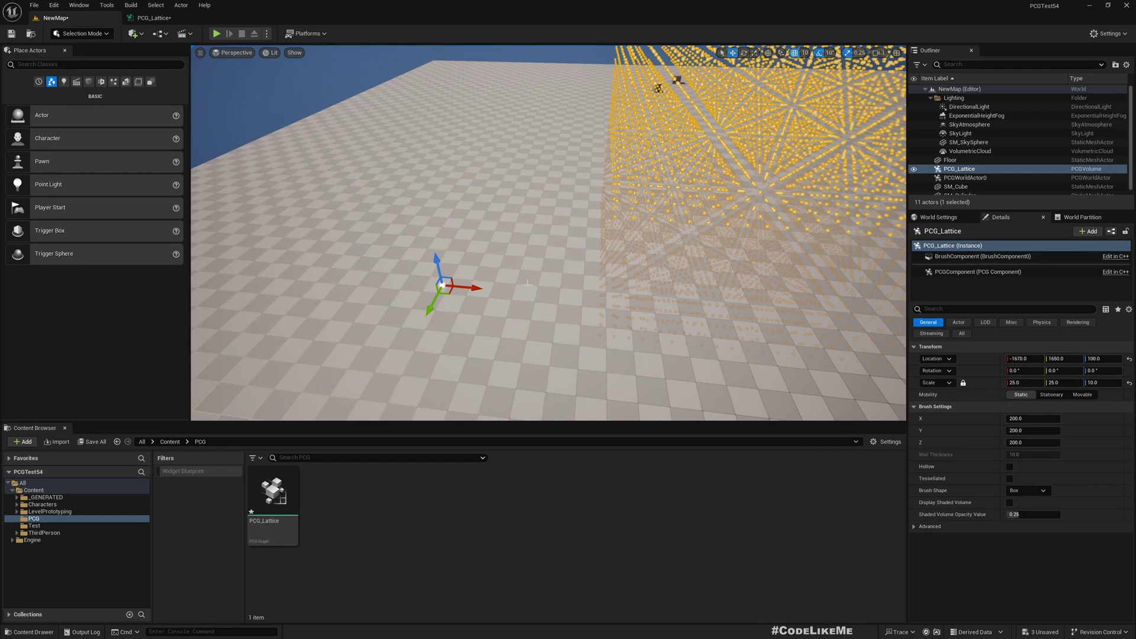
Step: Move the PCG_Lattice volume across the floor to about X -1510, Y 1470
left_click_drag(451, 296, 501, 269)
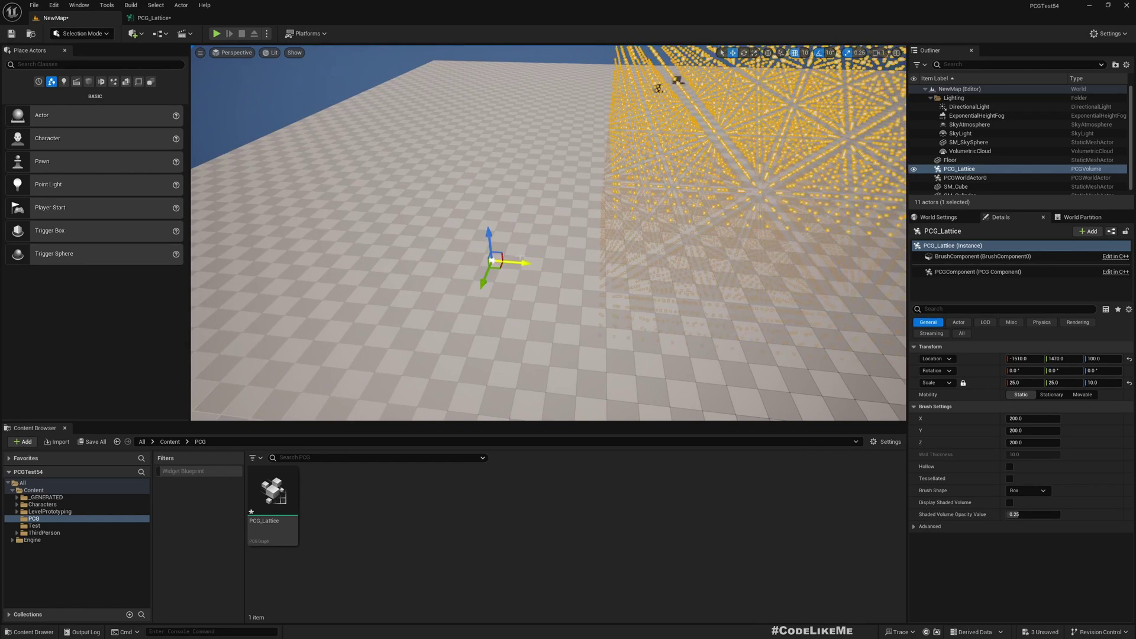
left_click(153, 18)
left_click(100, 34)
left_click(56, 18)
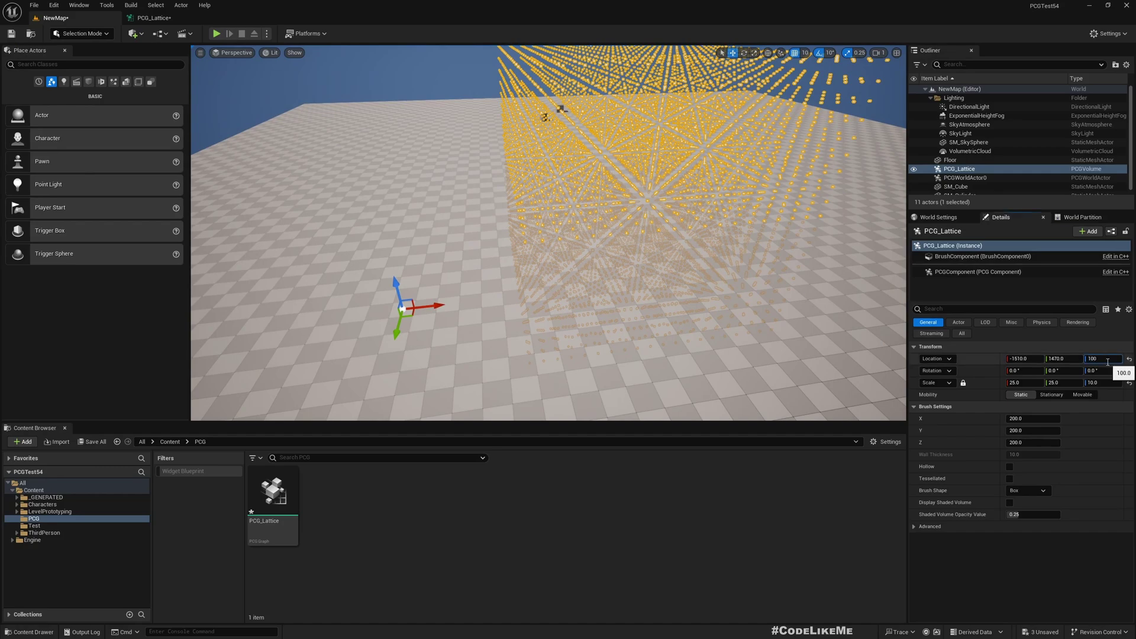
Step: Set the PCG_Lattice volume's Z location to 1000 and check the points around it in the level
type("0")
key("Return")
key("f")
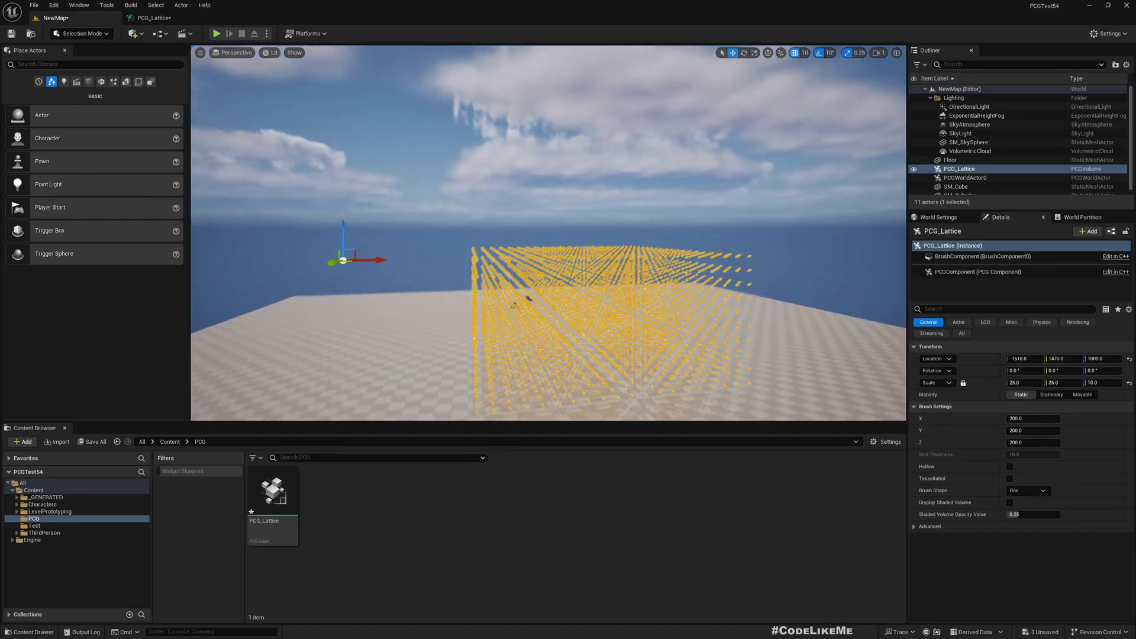
key("e")
right_click_drag(548, 233, 548, 241)
Step: Set the Create Points Grid node's Coordinate Space to Local Component
left_click(153, 18)
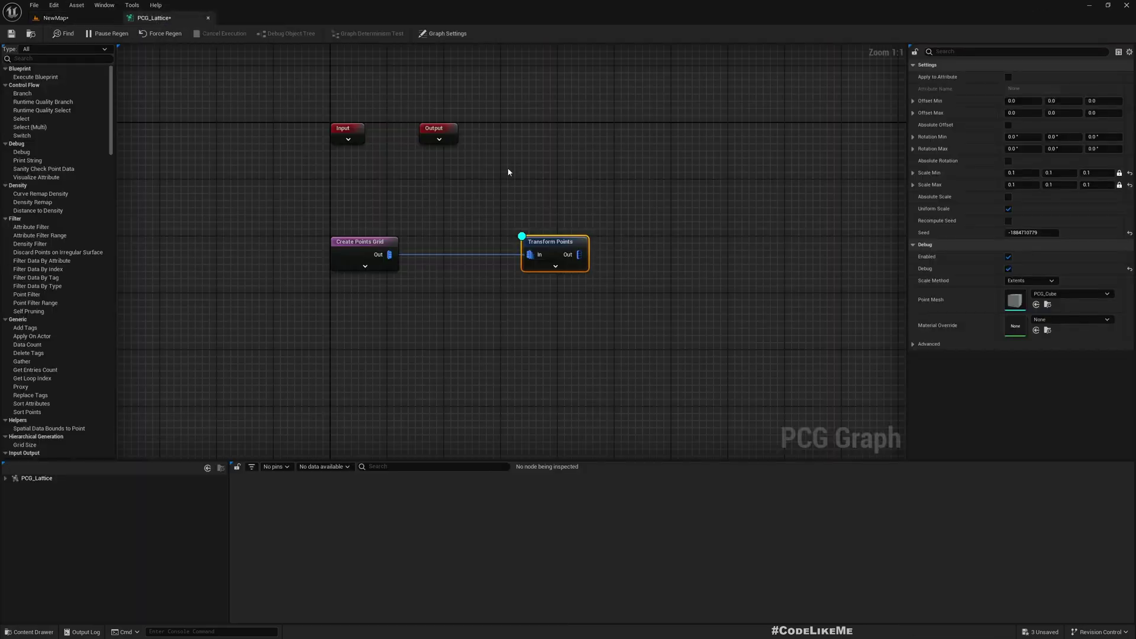
left_click(343, 241)
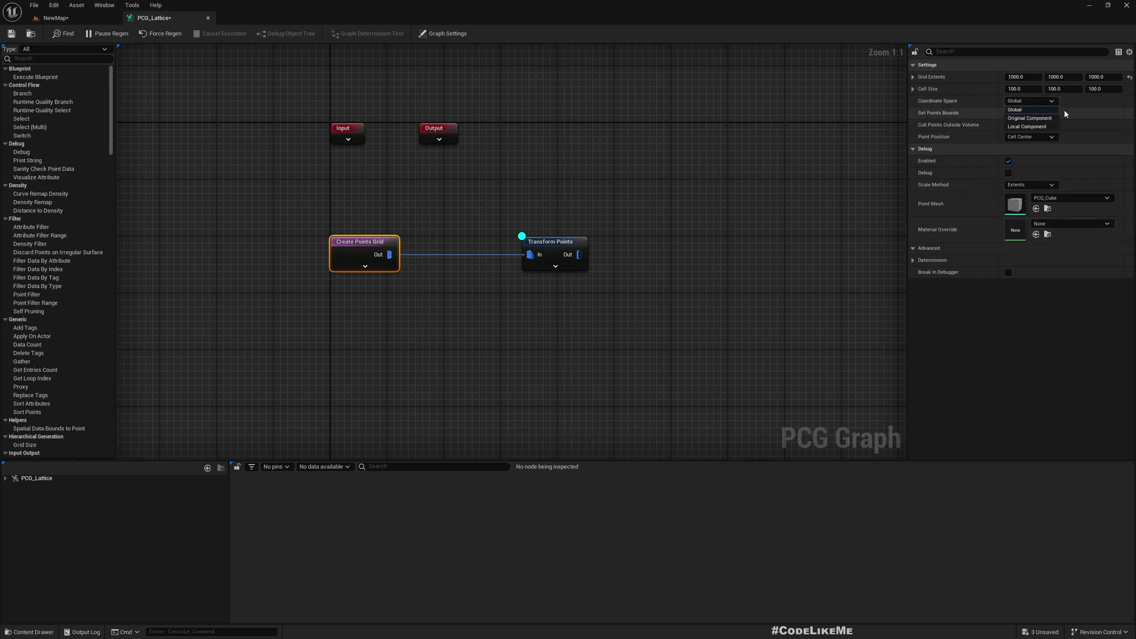
left_click(1023, 127)
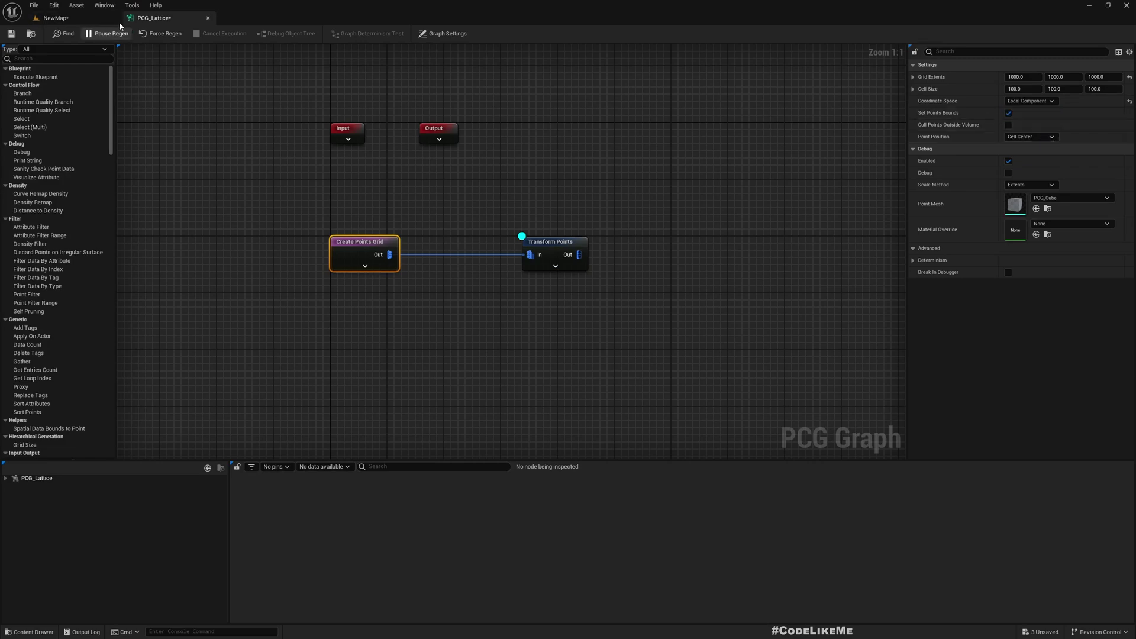
Step: Set the PCG_Lattice volume's X and Y location to 0 in the level and inspect the point grid
left_click(55, 18)
right_click_drag(548, 232, 504, 170)
type("0")
key("Tab")
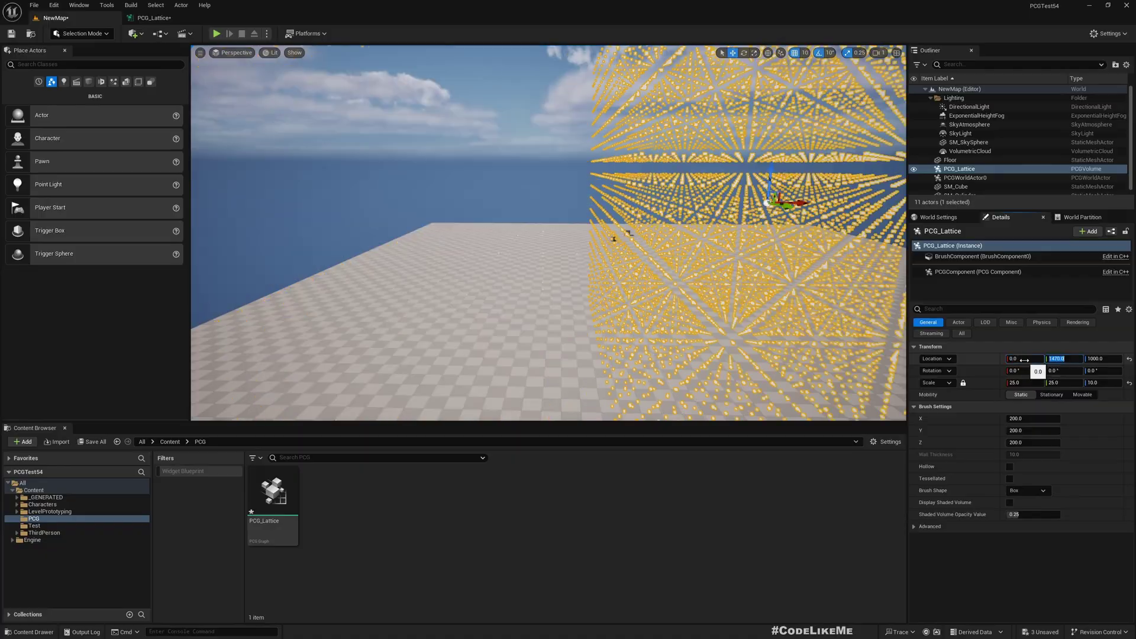
type("0")
key("Return")
mouse_move(548, 232)
right_mouse_down()
mouse_move(698, 232)
mouse_move(757, 273)
mouse_move(544, 231)
right_mouse_up()
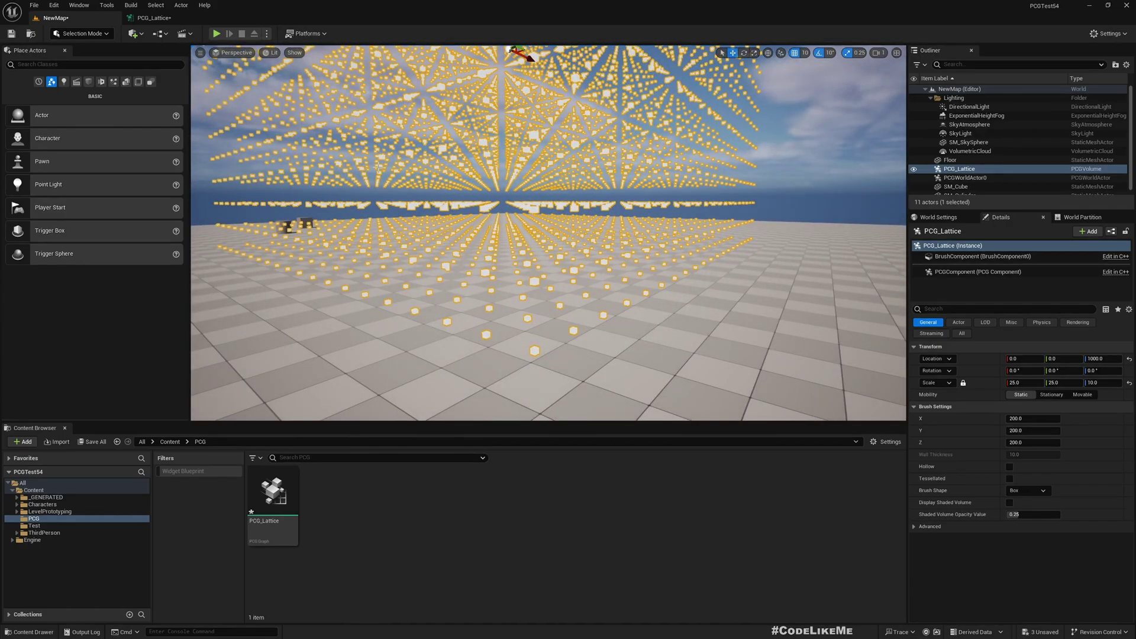
Step: Connect a new Static Mesh Spawner node to the Transform Points output and turn off Debug for Transform Points
left_click(151, 18)
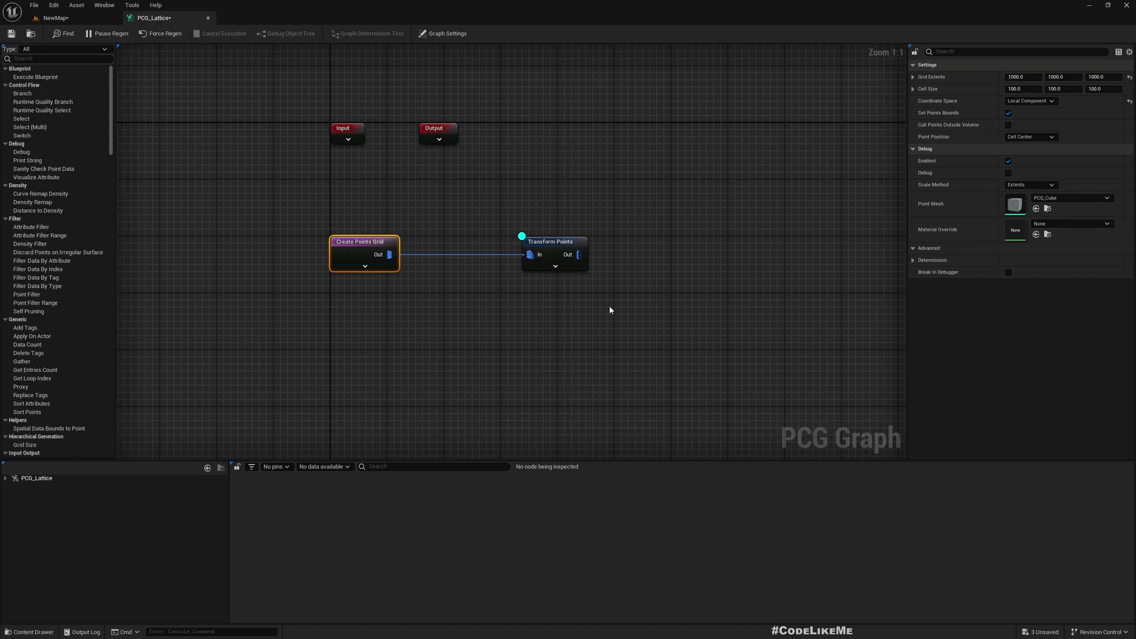
right_click_drag(610, 310, 479, 296)
left_click_drag(449, 241, 536, 246)
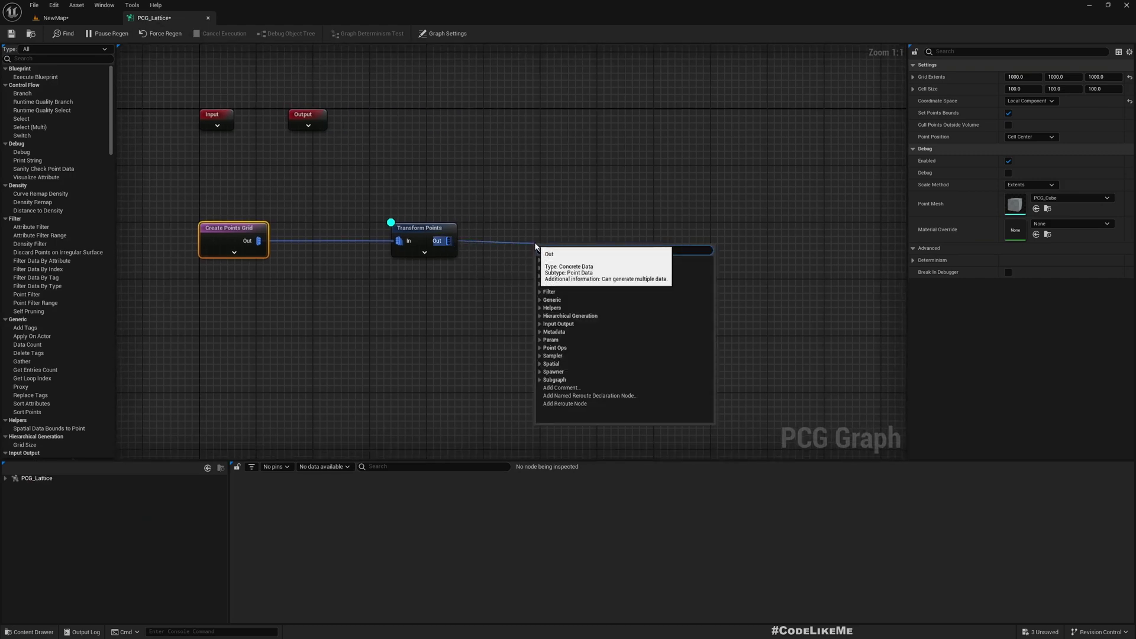
type("spawn")
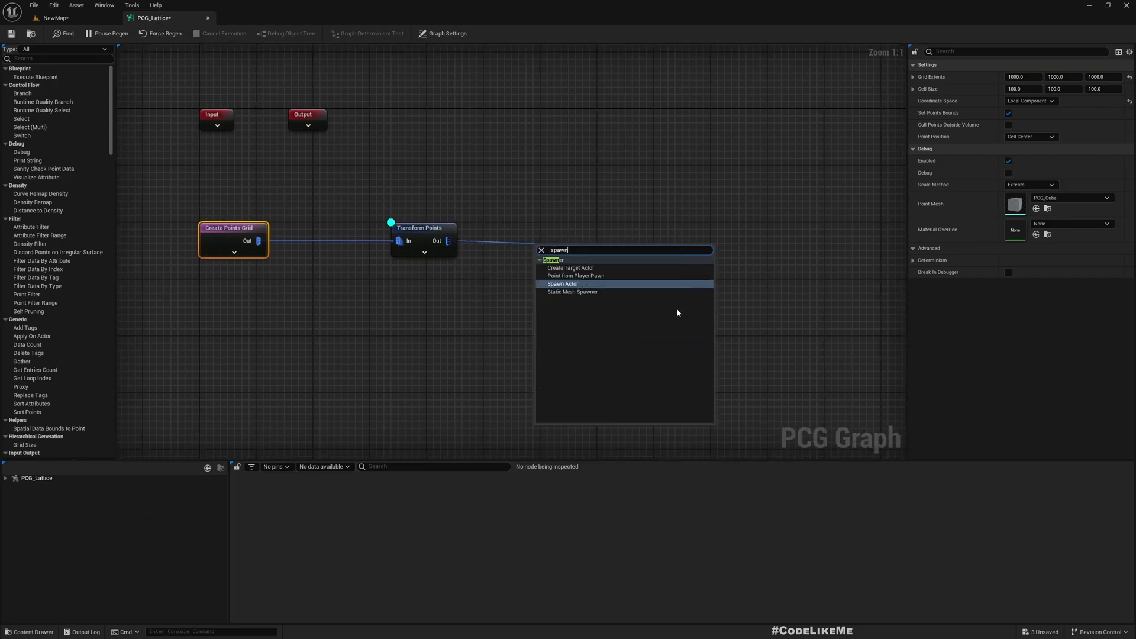
left_click(577, 292)
left_click_drag(559, 248, 595, 229)
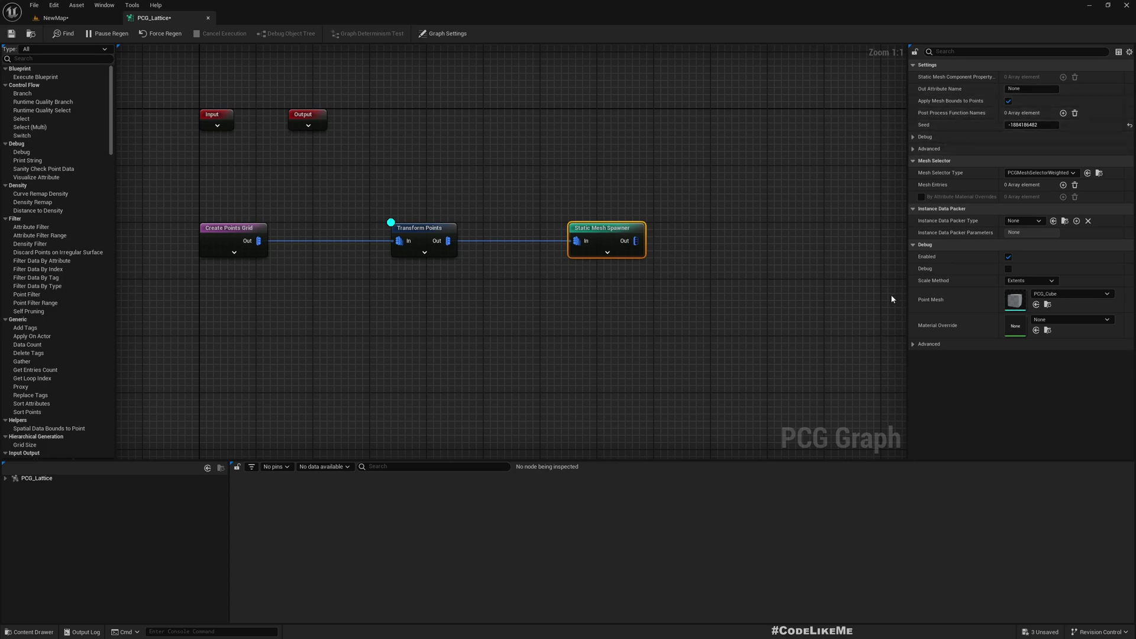
left_click(439, 253)
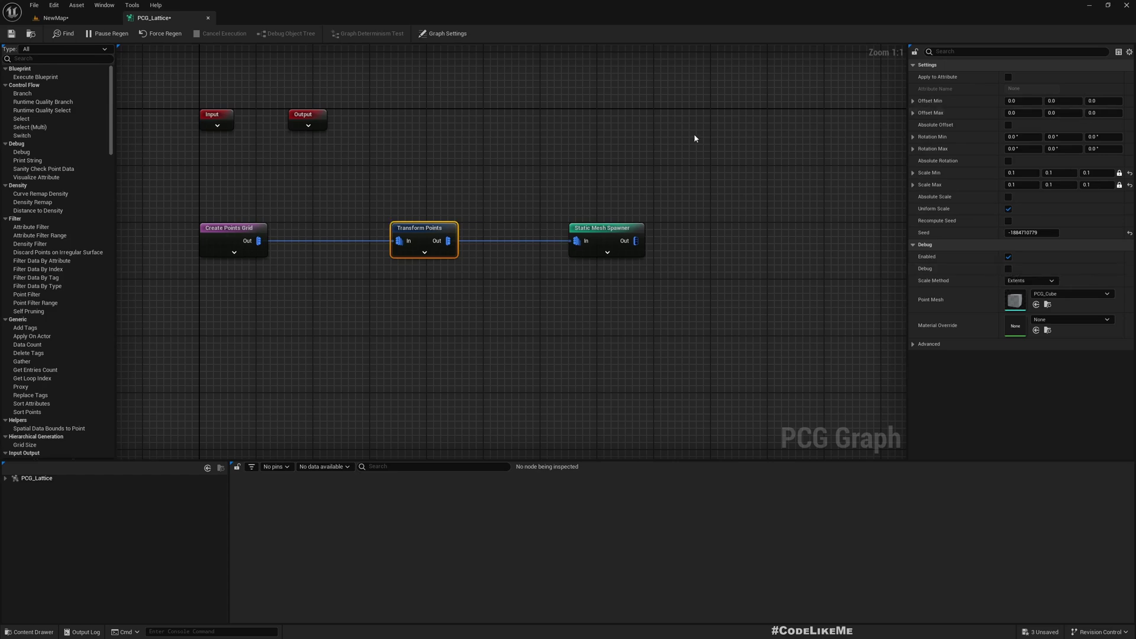
Step: Add one mesh entry to the Static Mesh Spawner and expand the entry's Descriptor settings
left_click(597, 233)
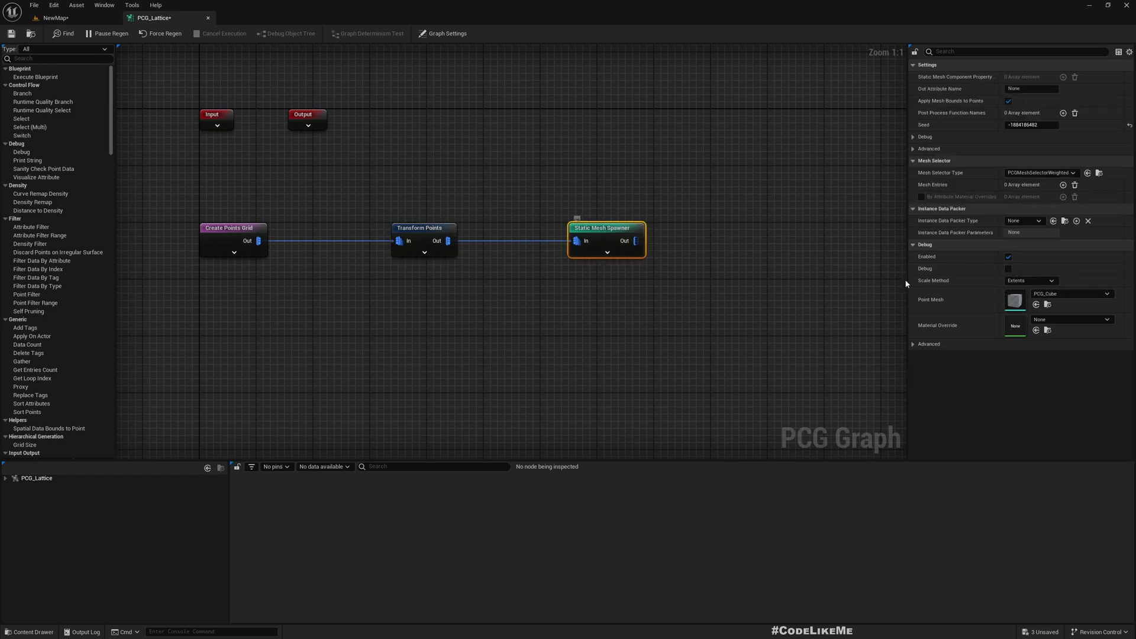
left_click(1064, 185)
left_click(921, 197)
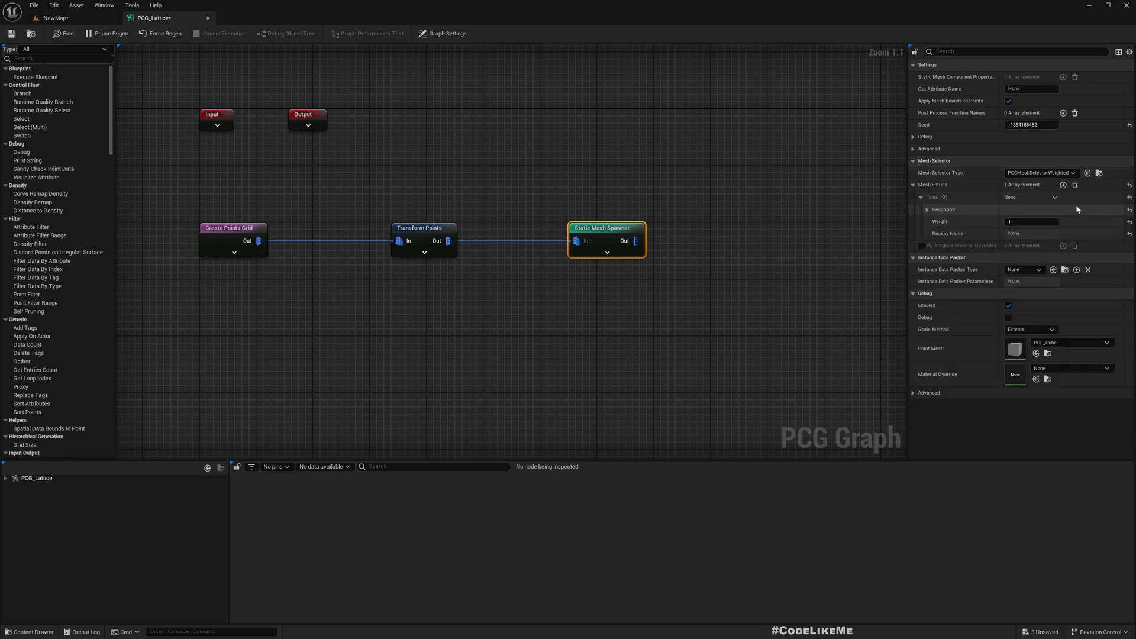
left_click(928, 210)
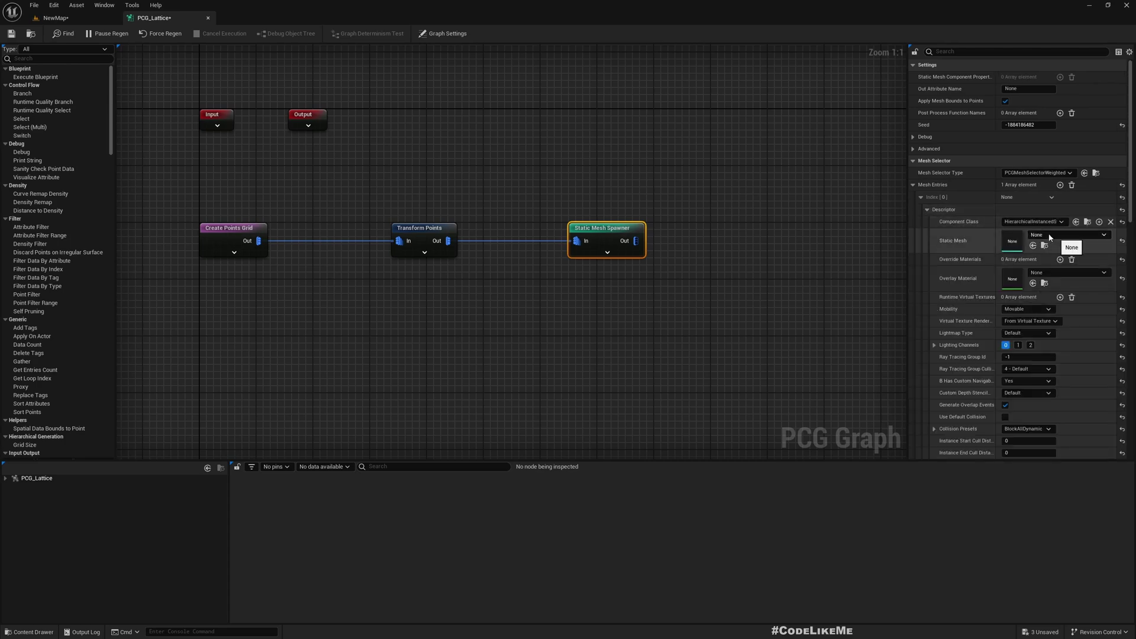
Step: Look through the LevelPrototyping Meshes and Materials folders in the project content for a suitable mesh
left_click(77, 18)
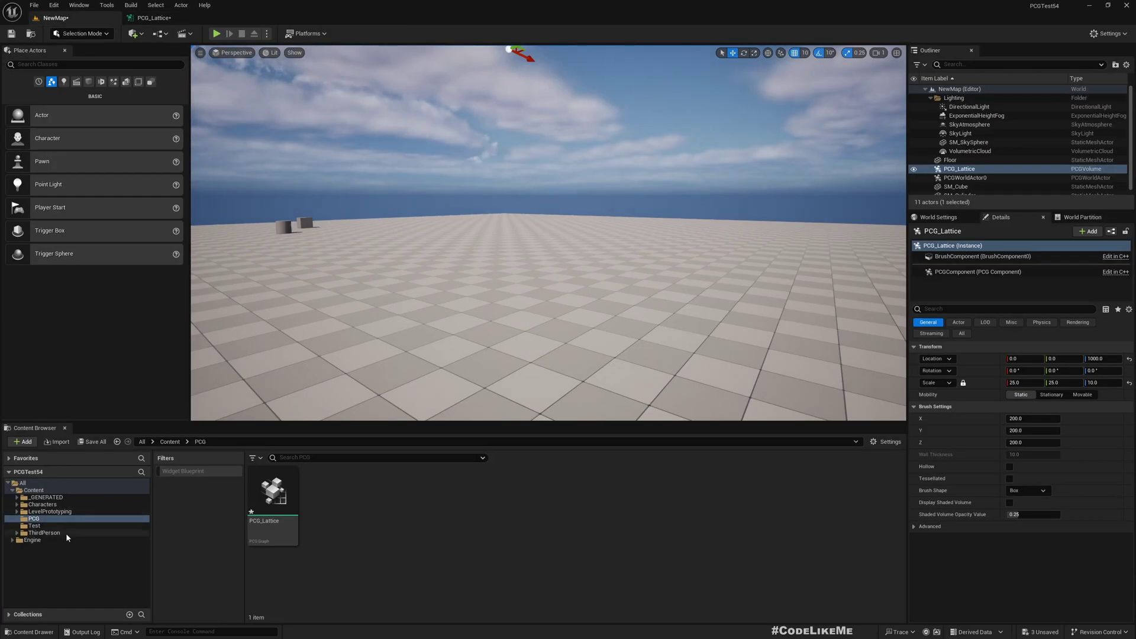
left_click(53, 512)
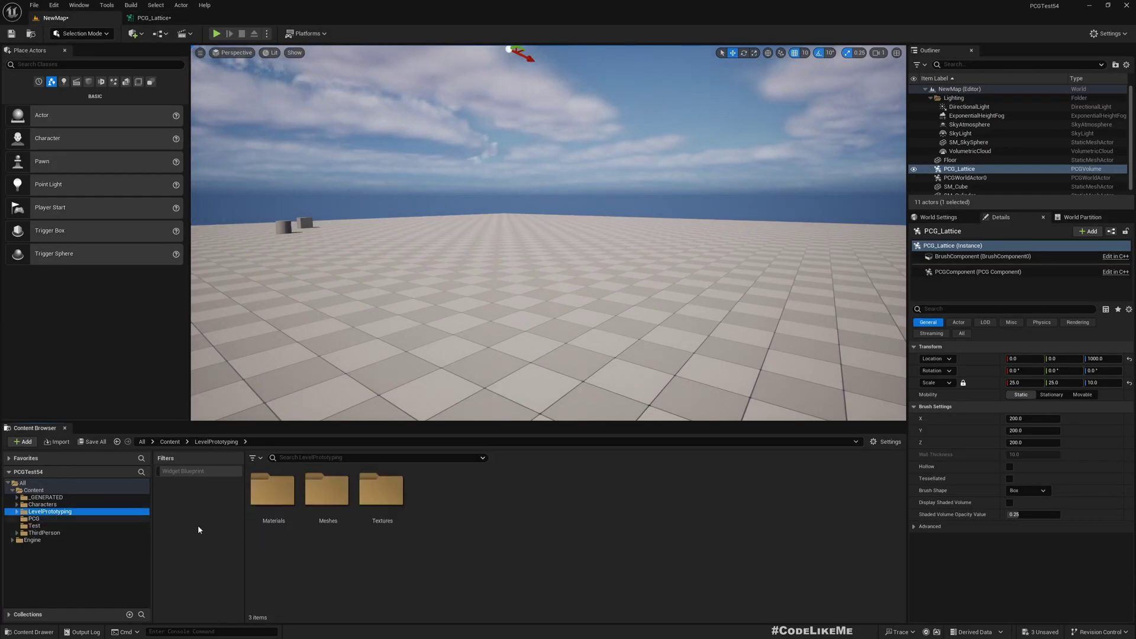
double_click(332, 497)
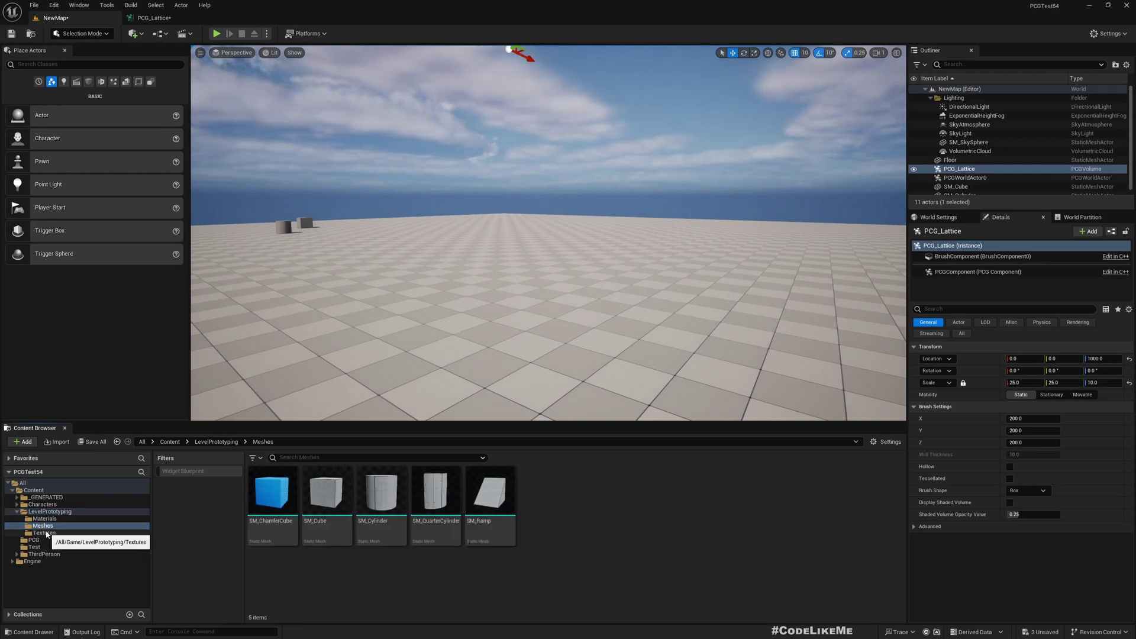
left_click(59, 518)
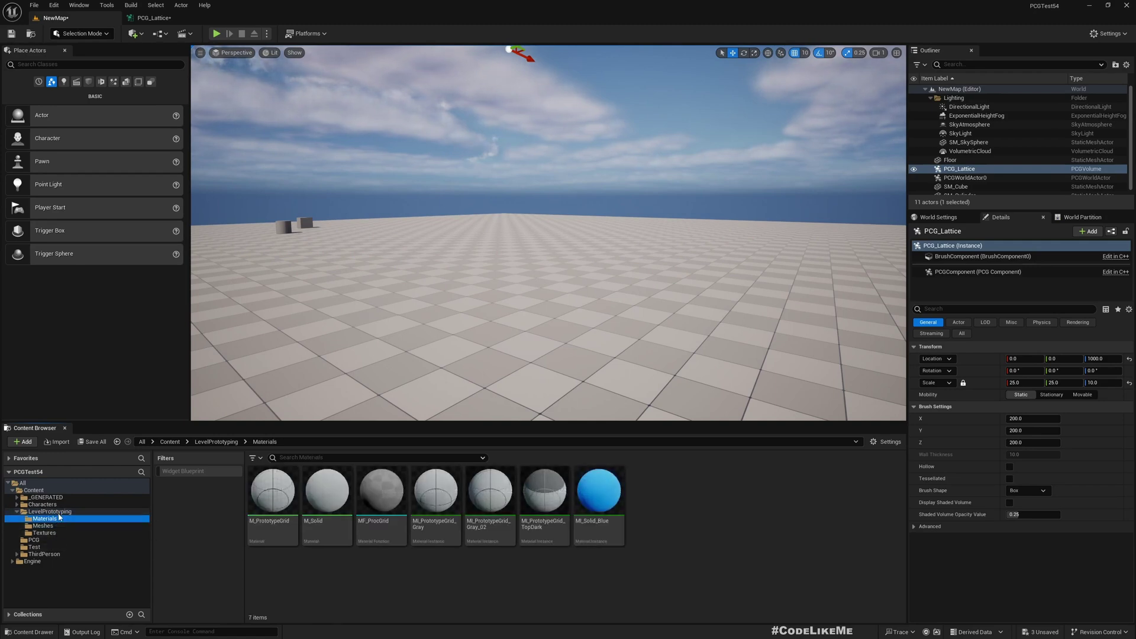
left_click(45, 526)
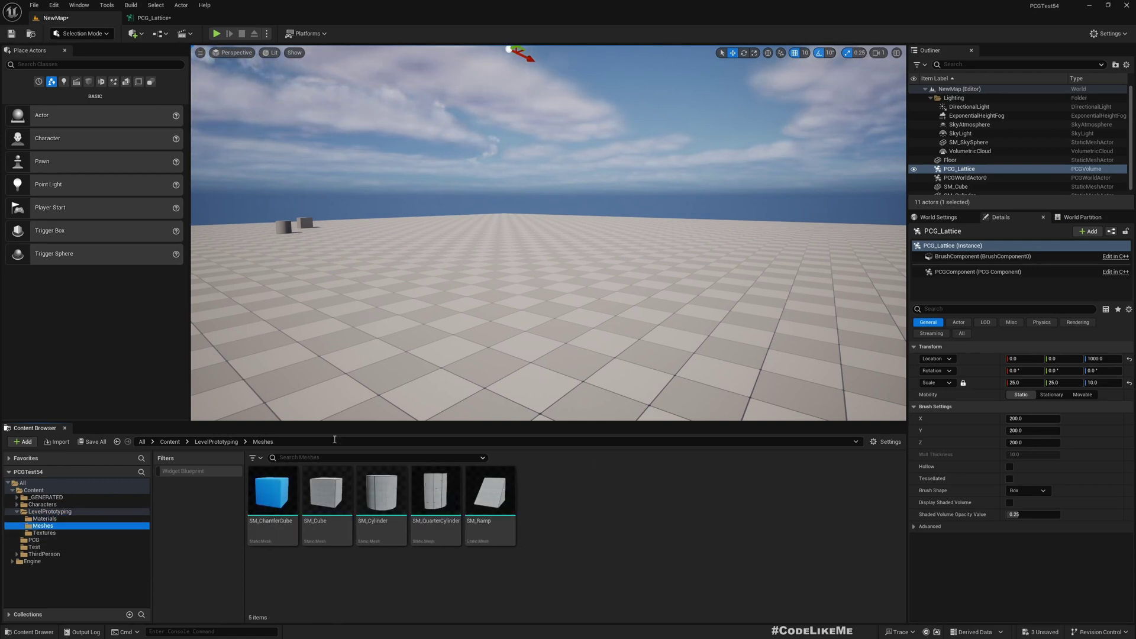
Step: Set the Static Mesh Spawner entry's Static Mesh to MaterialSphere
left_click(155, 18)
left_click(1057, 236)
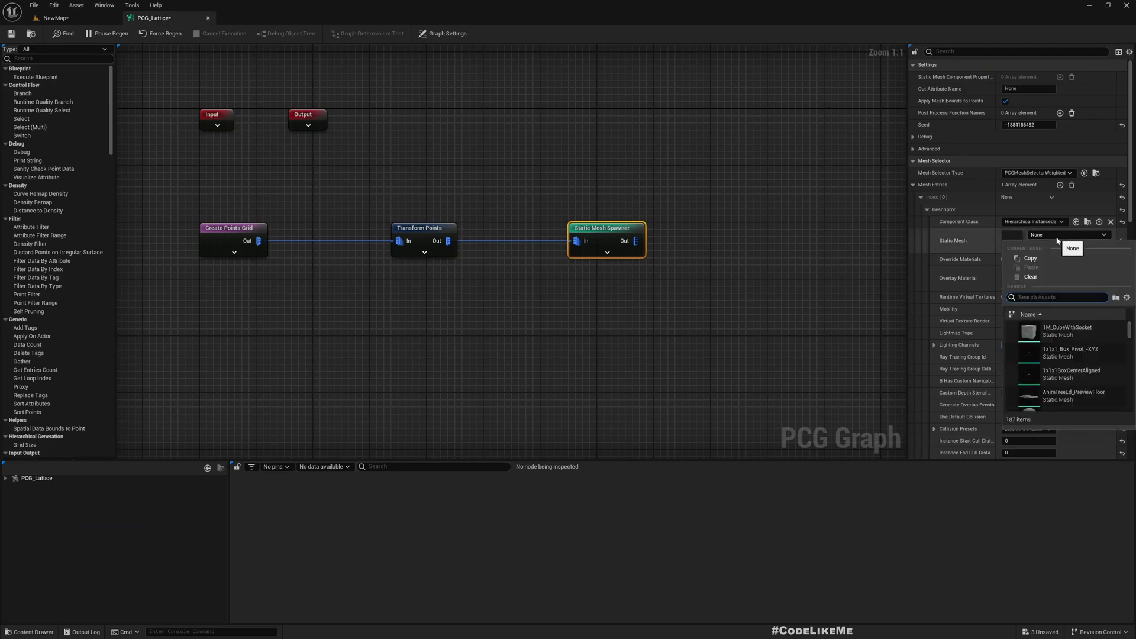
type("sphere")
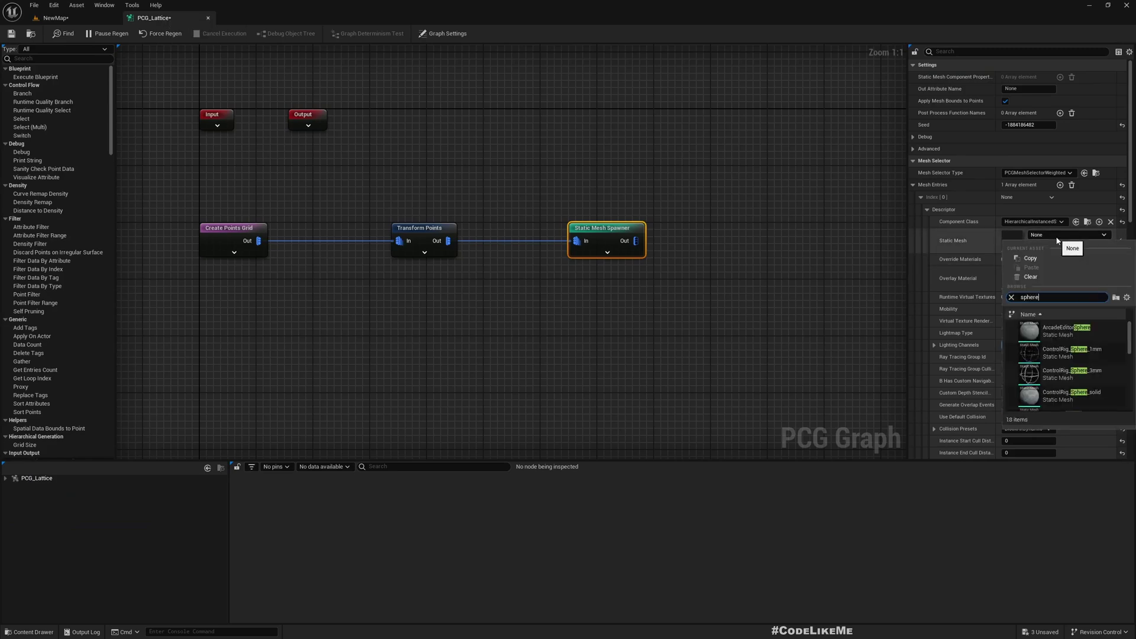
scroll(1064, 355, "down", 3)
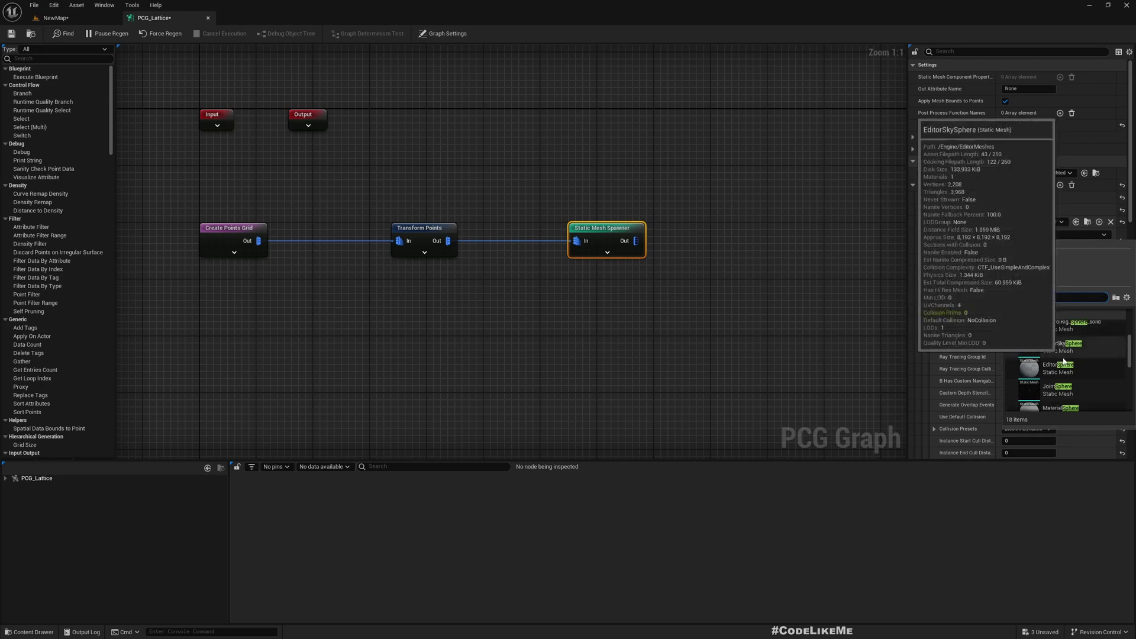
scroll(1064, 361, "down", 1)
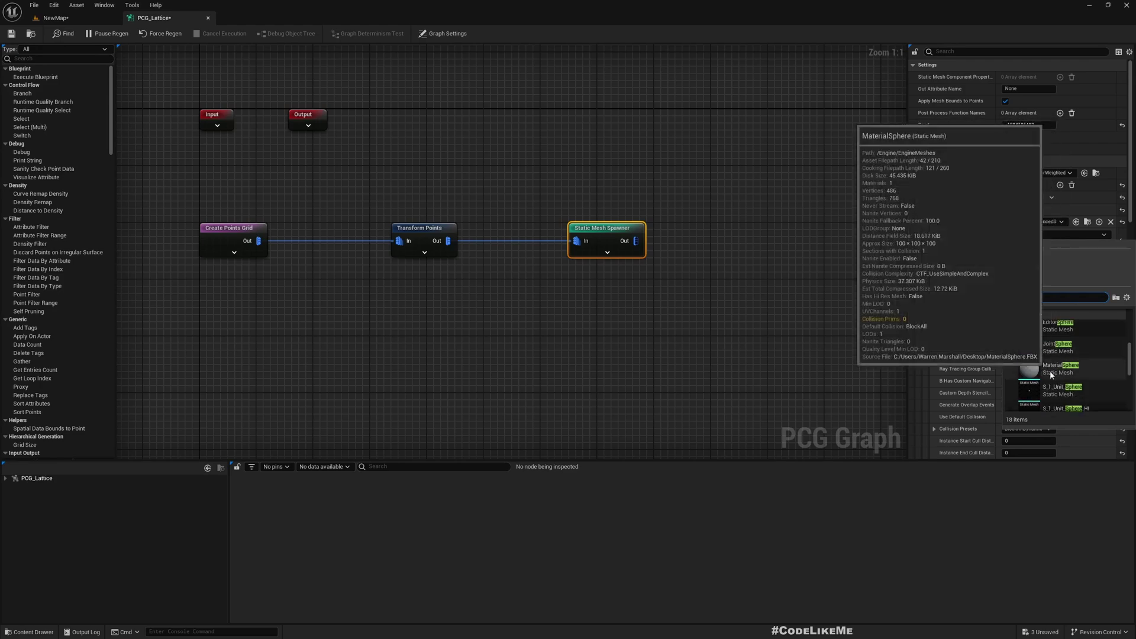
left_click(1050, 370)
Step: Inspect the spawned spheres in the level and assign MI_Solid_Blue from the LevelPrototyping Materials folder as the mesh entry's Overlay Material
left_click(53, 18)
key("w")
right_click_drag(548, 232, 533, 251)
left_click(44, 518)
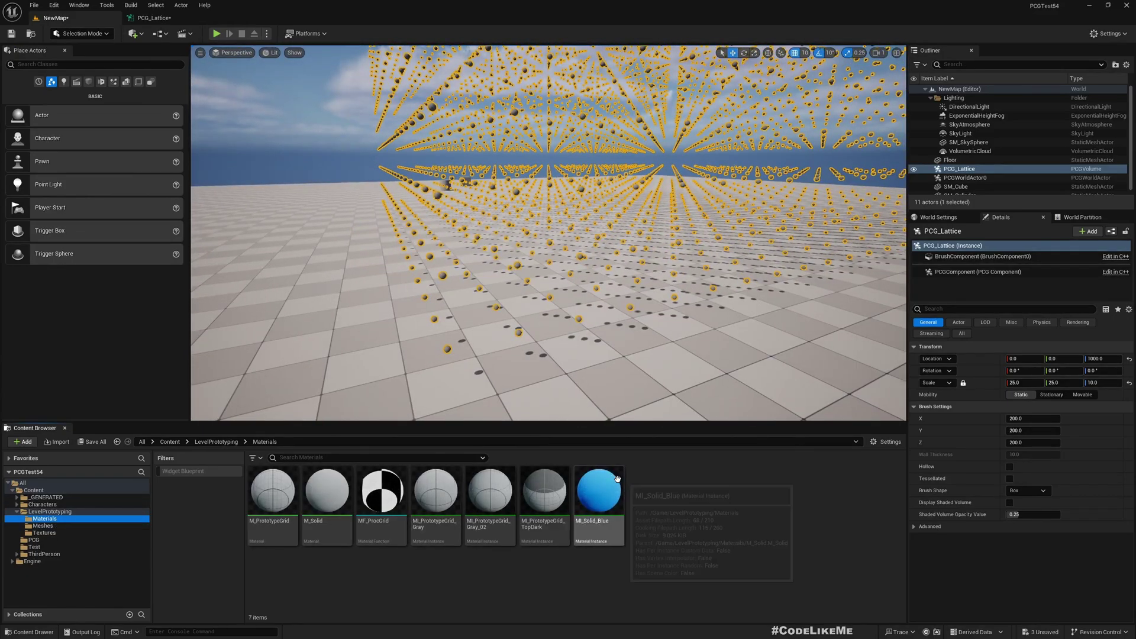
left_click(149, 18)
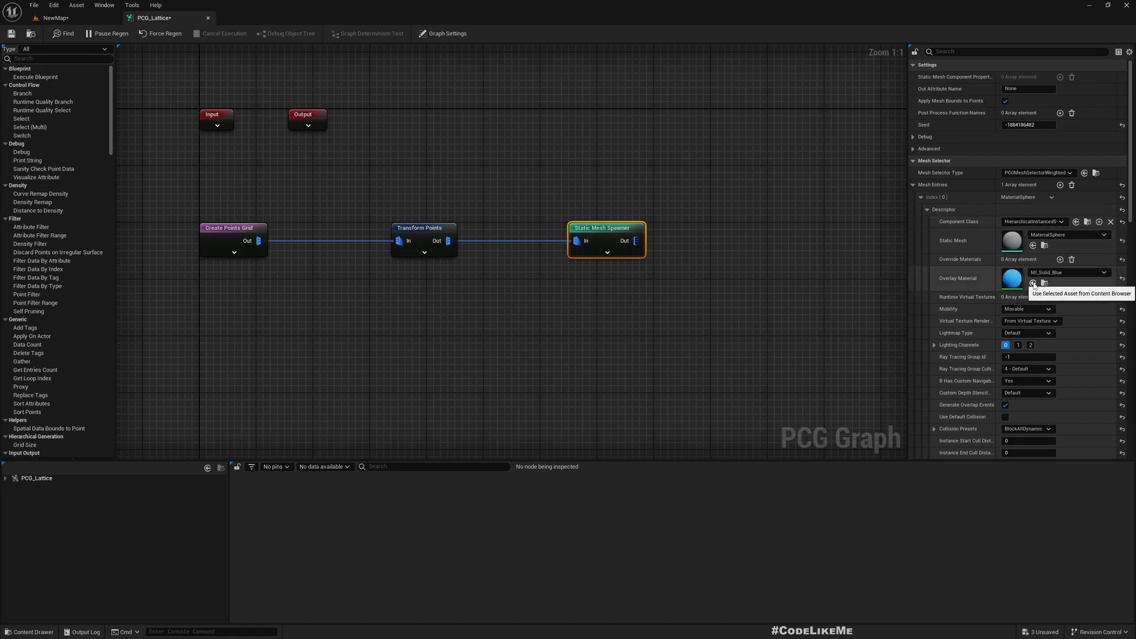
Step: Clear the mesh entry's Overlay Material and add one Override Materials element set to MI_Solid_Blue
left_click(1122, 278)
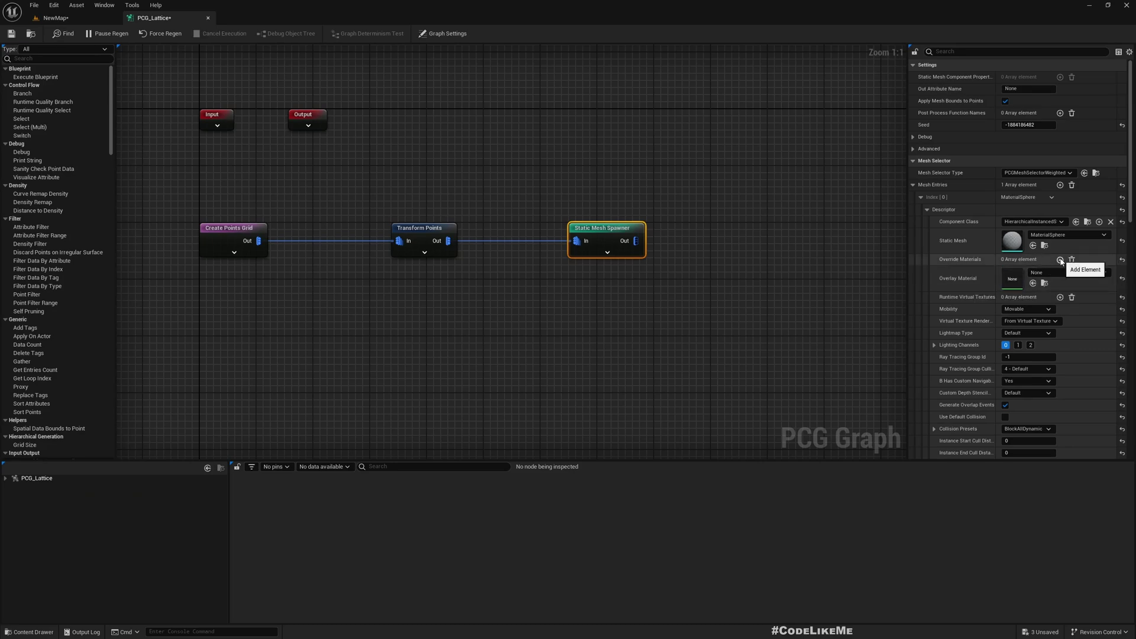
left_click(1060, 260)
left_click(1033, 284)
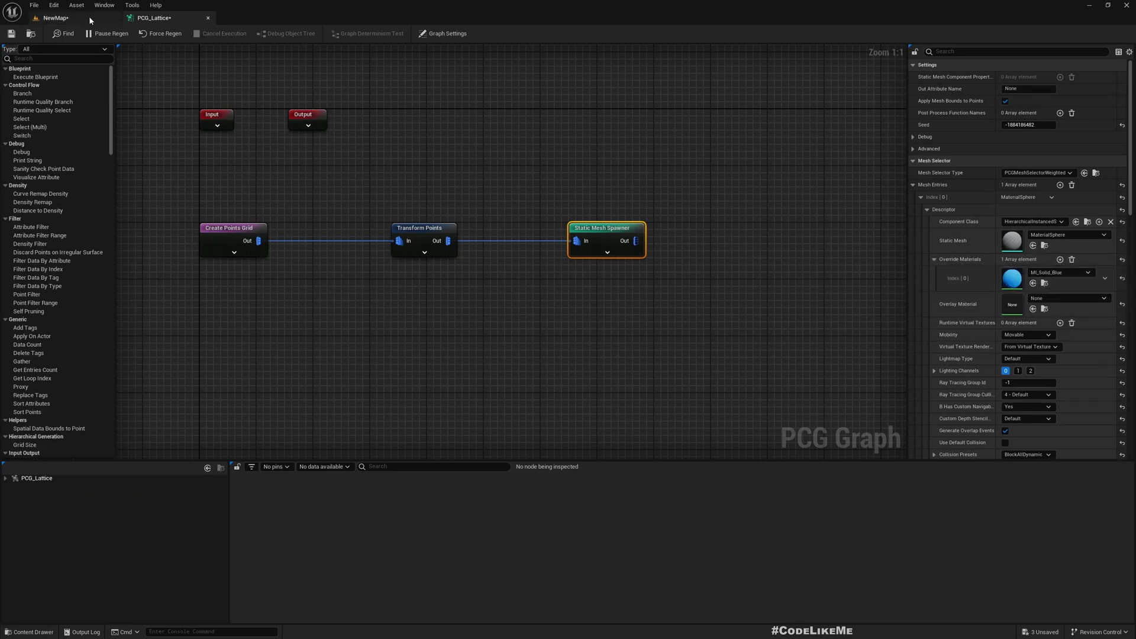
Step: Examine the material and size of the spawned spheres from several viewpoints in the NewMap level
left_click(69, 16)
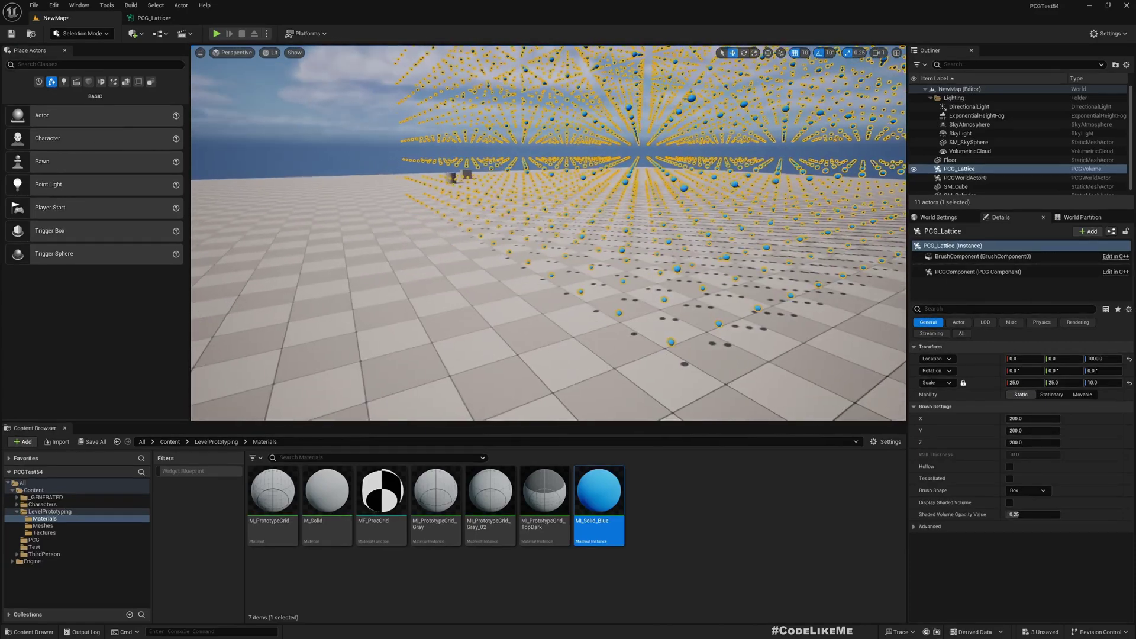
key("a")
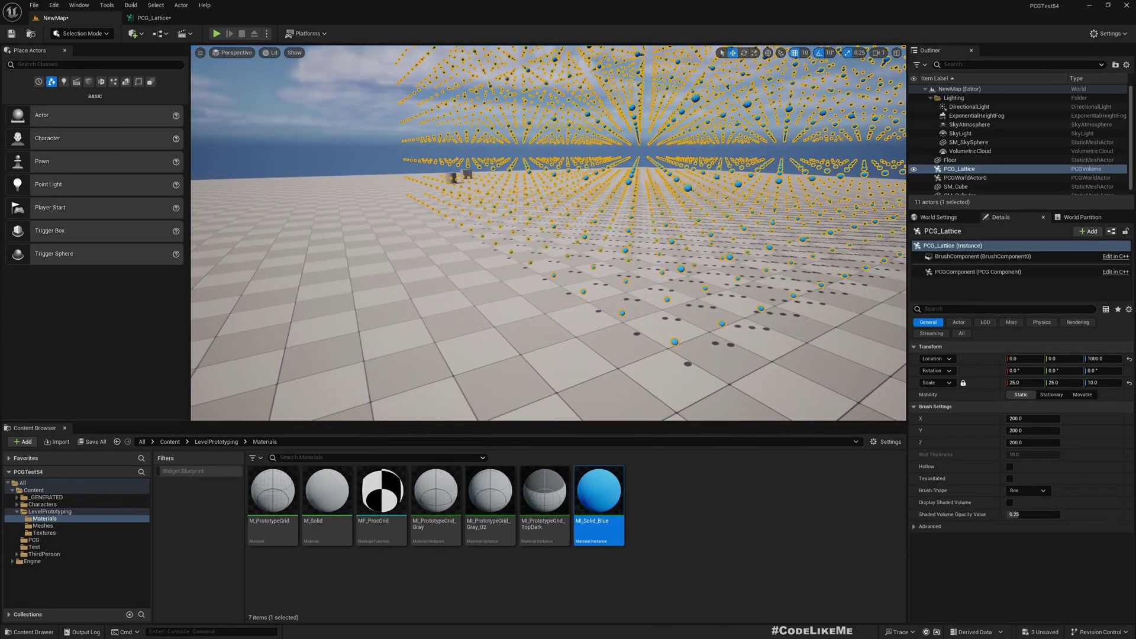
right_click_drag(548, 233, 627, 214)
key("g")
key("w")
right_click_drag(557, 261, 533, 264)
key("s")
left_click(557, 260)
key("s")
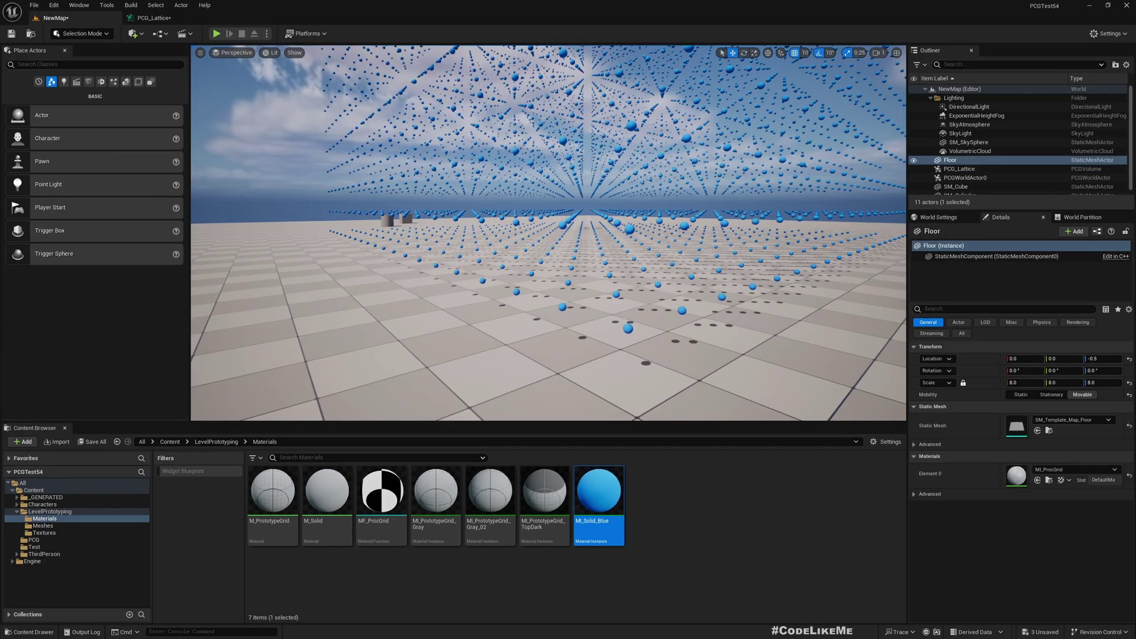
Step: Set the Transform Points node's Scale Min and Scale Max to 0.3 on all axes and check the spheres in the level
left_click(153, 18)
left_click(423, 234)
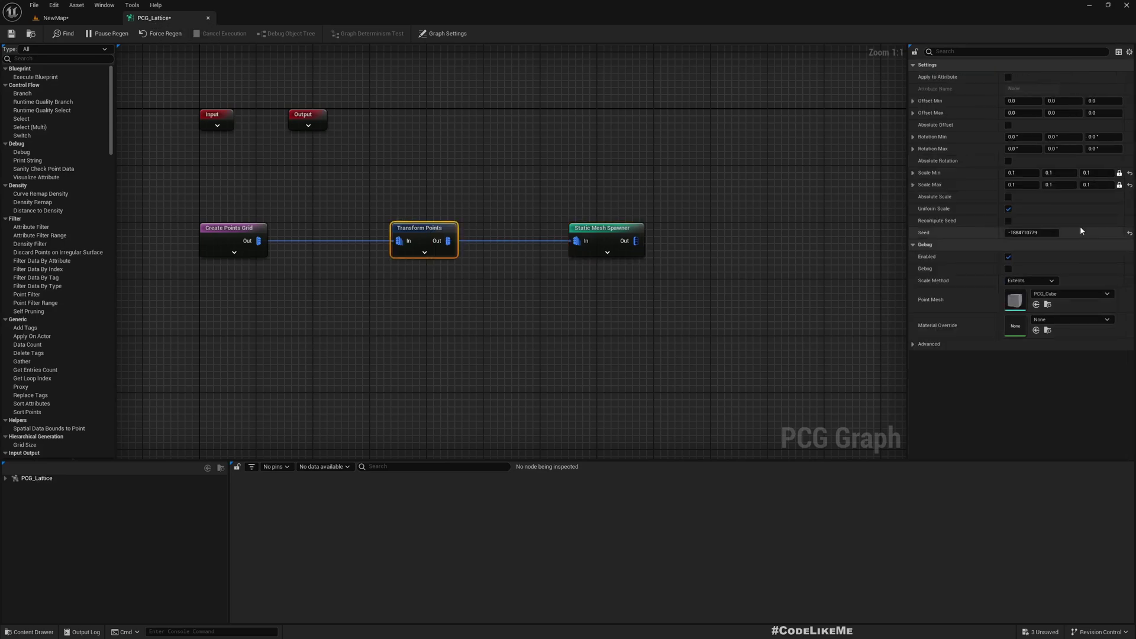
left_click(1029, 175)
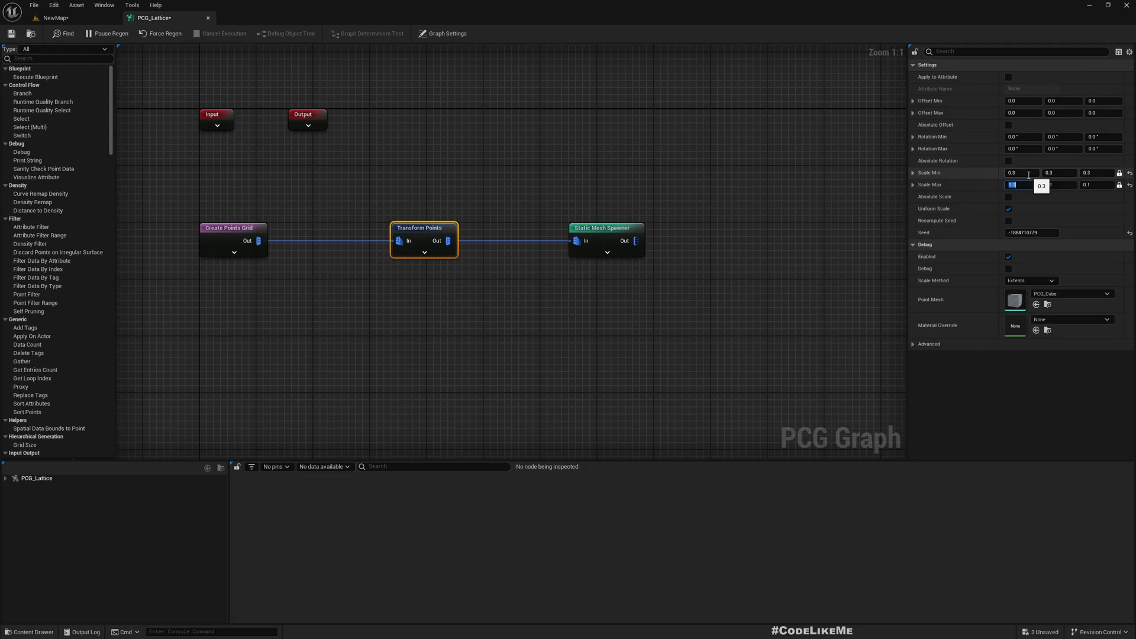
left_click(54, 18)
right_click_drag(548, 233, 548, 271)
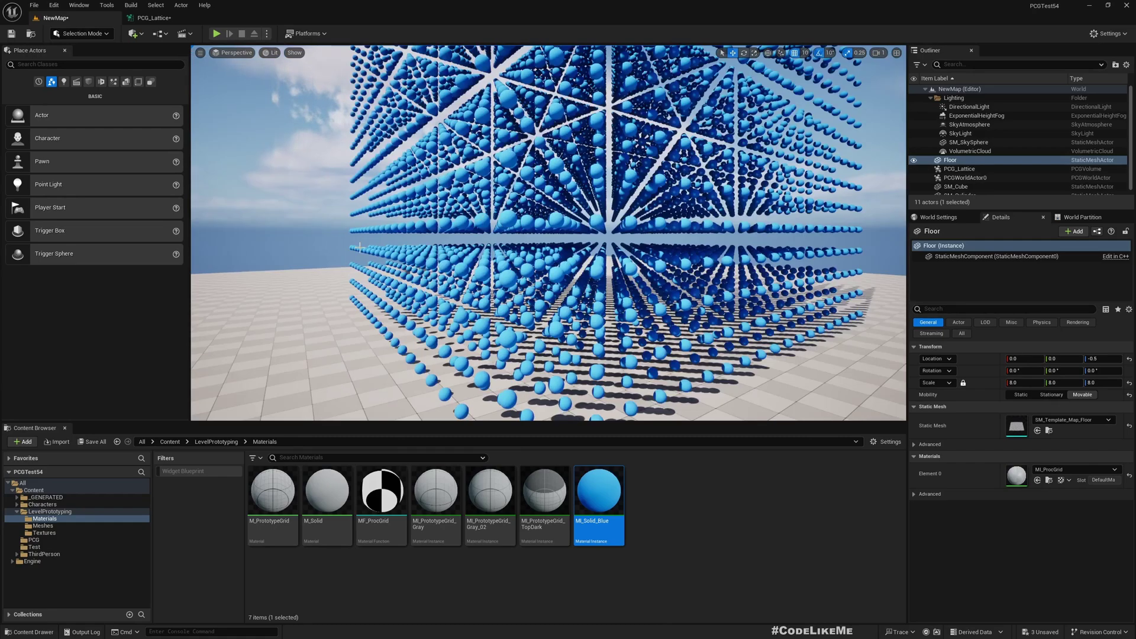
right_click_drag(362, 250, 385, 264)
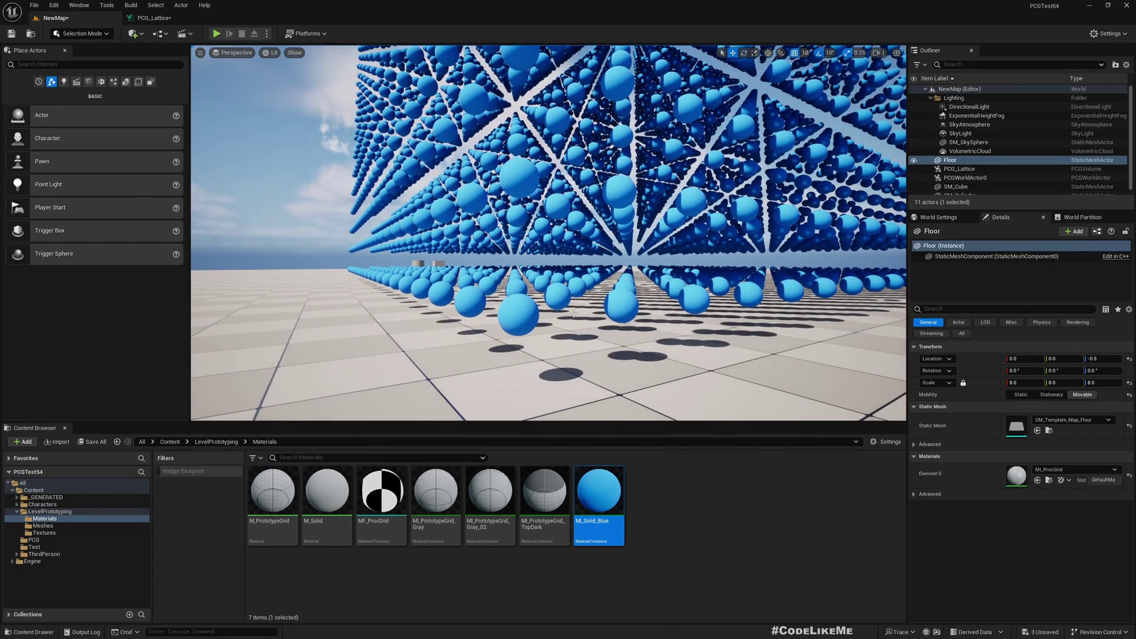
right_click_drag(541, 323, 619, 335)
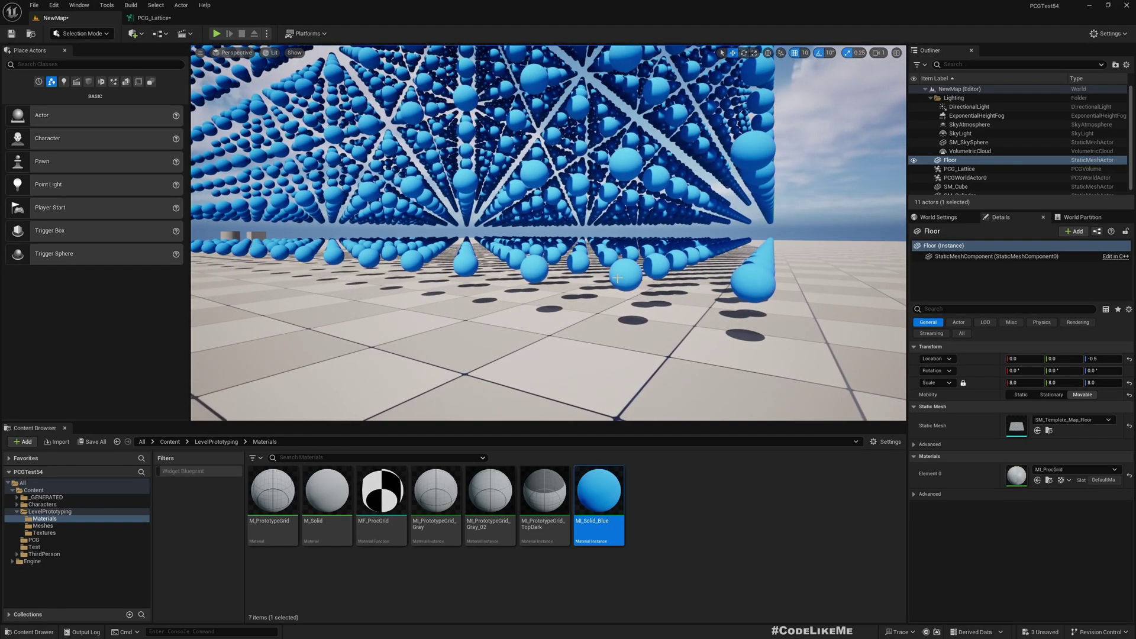
right_click_drag(603, 277, 488, 337)
right_click_drag(682, 171, 690, 95)
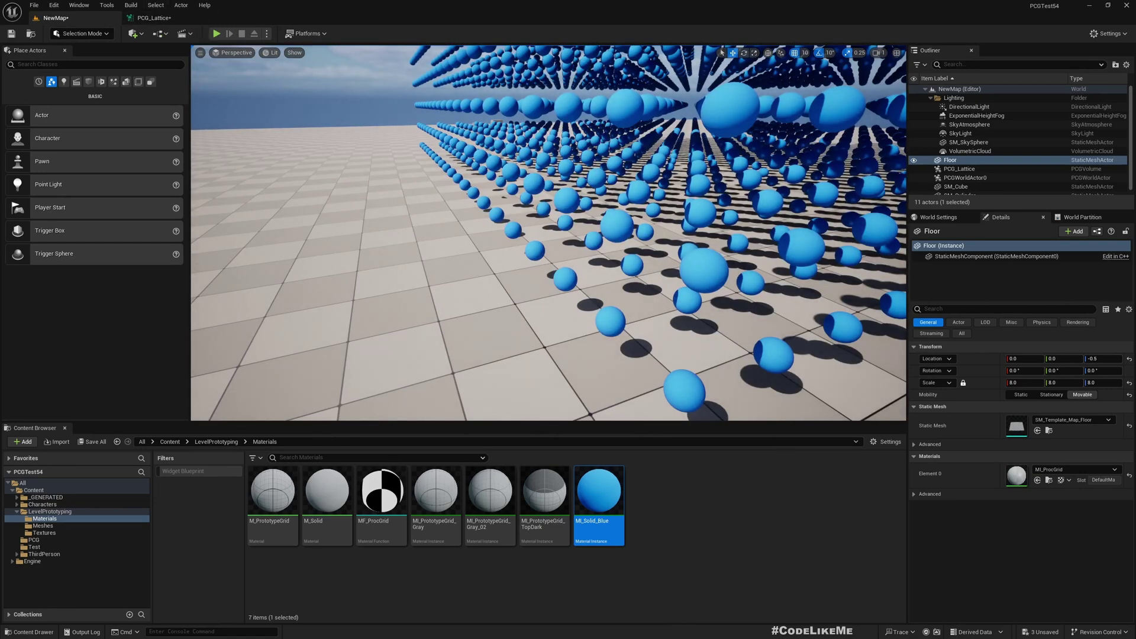
Step: Duplicate the Static Mesh Spawner below the original and connect the Transform Points output to the copy's input
left_click(155, 18)
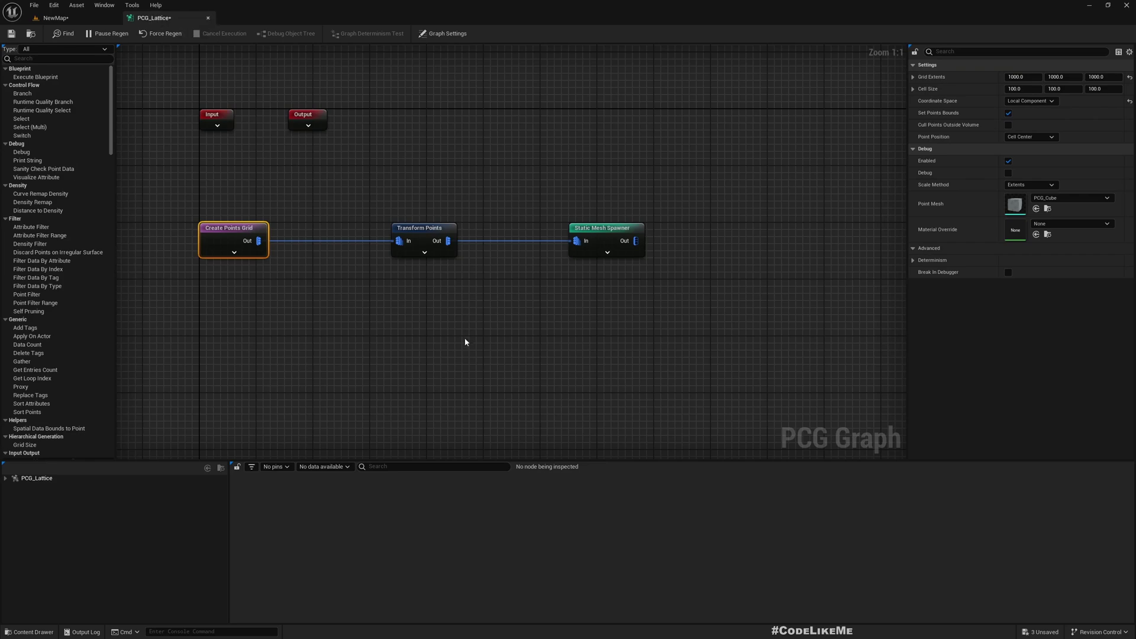
right_click_drag(464, 345, 440, 310)
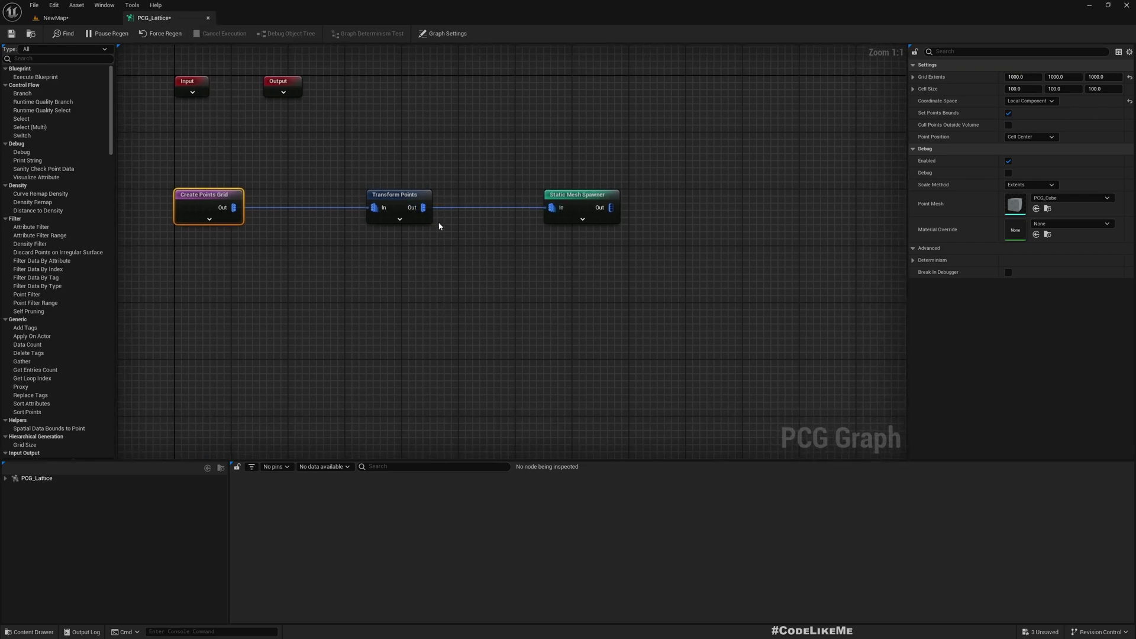
right_click(411, 209)
left_click(444, 320)
left_click(442, 320)
left_click(578, 200)
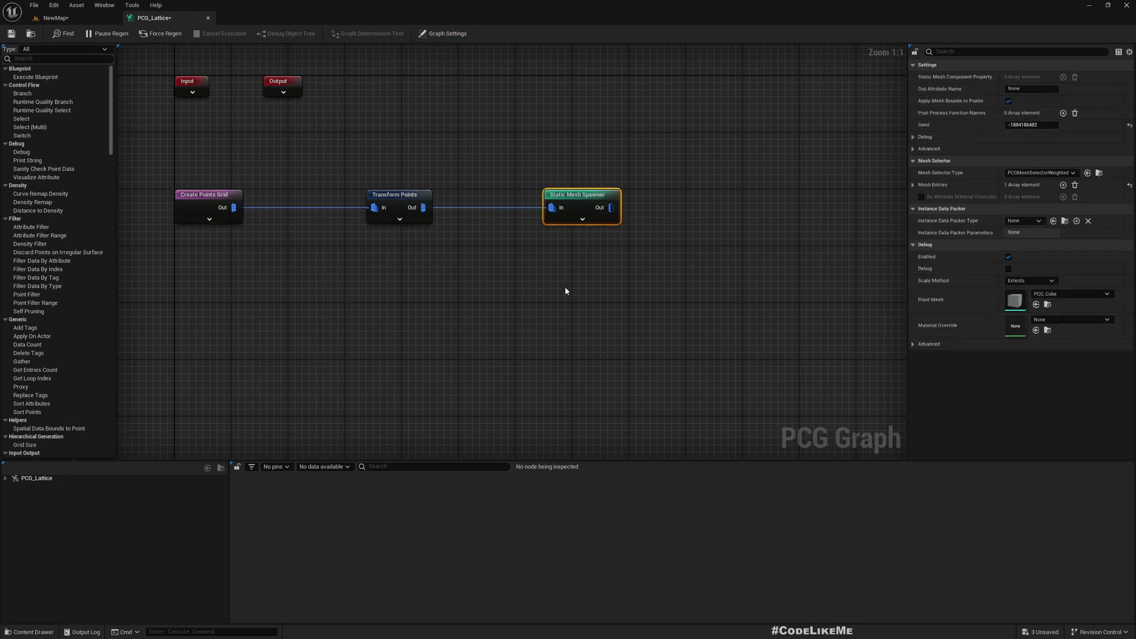
key("ctrl+d")
left_click_drag(593, 288, 586, 288)
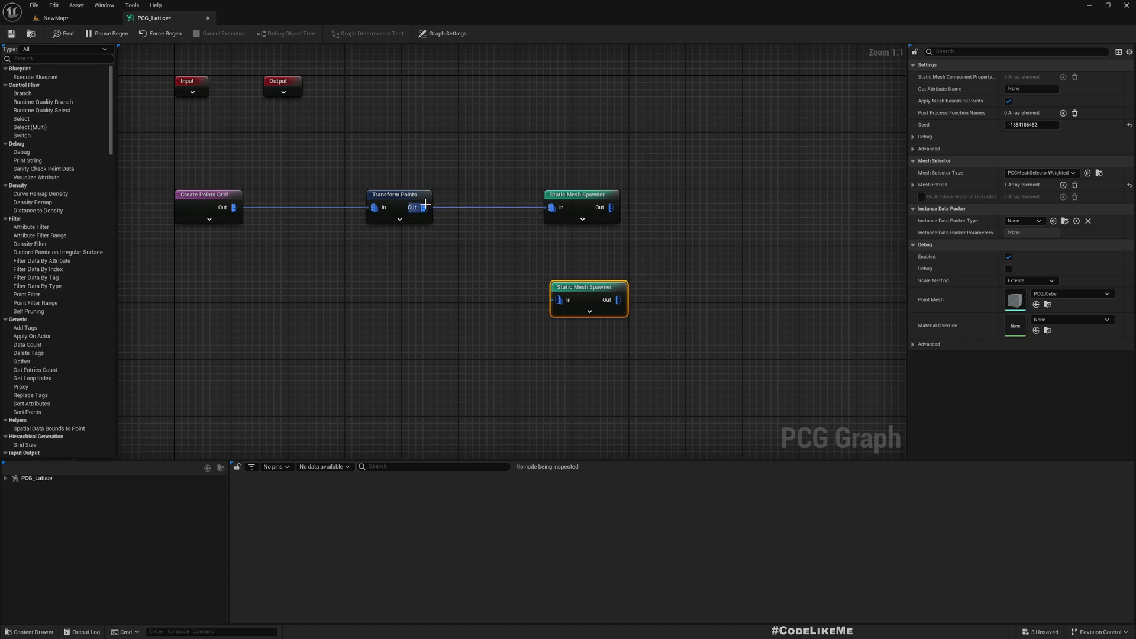
left_click_drag(426, 204, 426, 208)
left_click_drag(479, 259, 482, 295)
left_click(567, 240)
left_click(585, 289)
left_click_drag(424, 207, 556, 301)
Step: Set the duplicated spawner's Static Mesh to SM_Cube from LevelPrototyping Meshes, remove its Override Materials and check the level
left_click(77, 5)
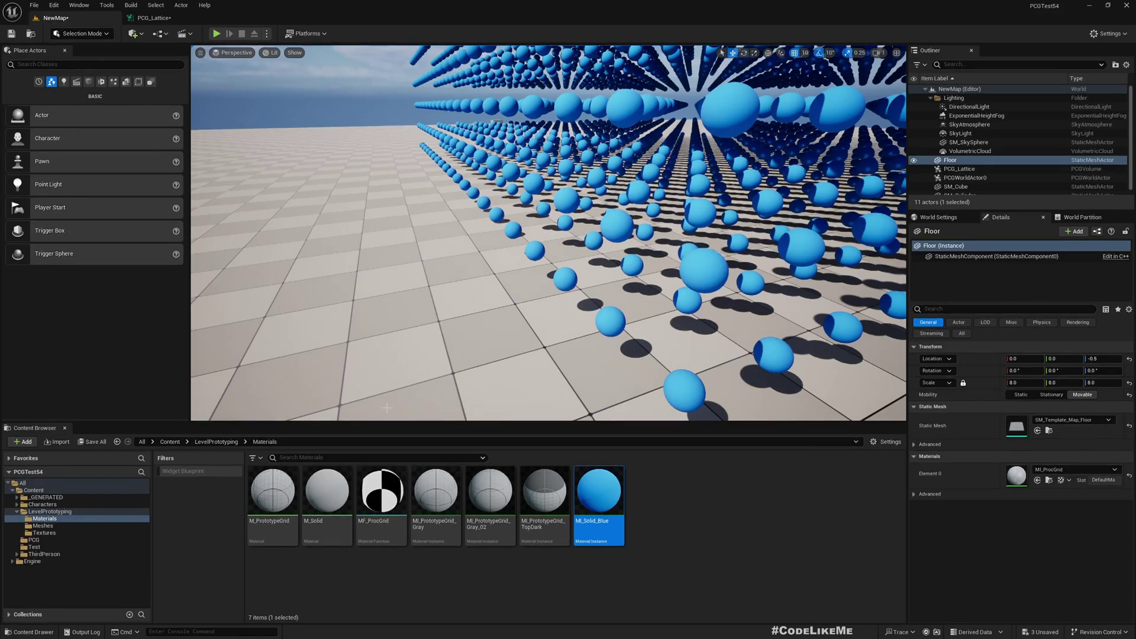
left_click(40, 526)
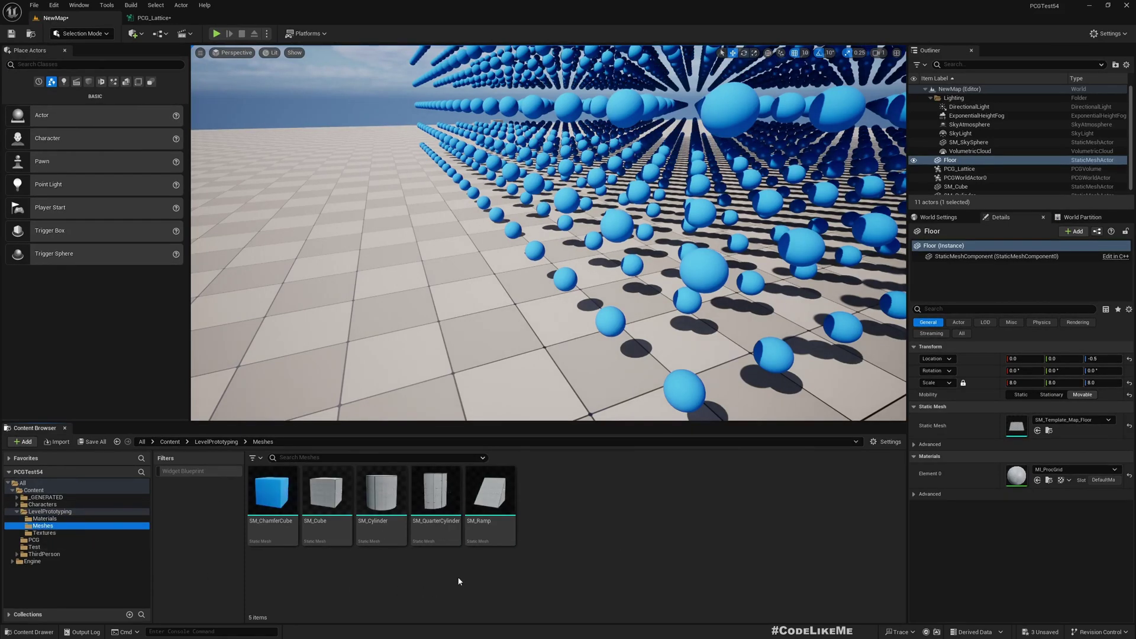
left_click(328, 508)
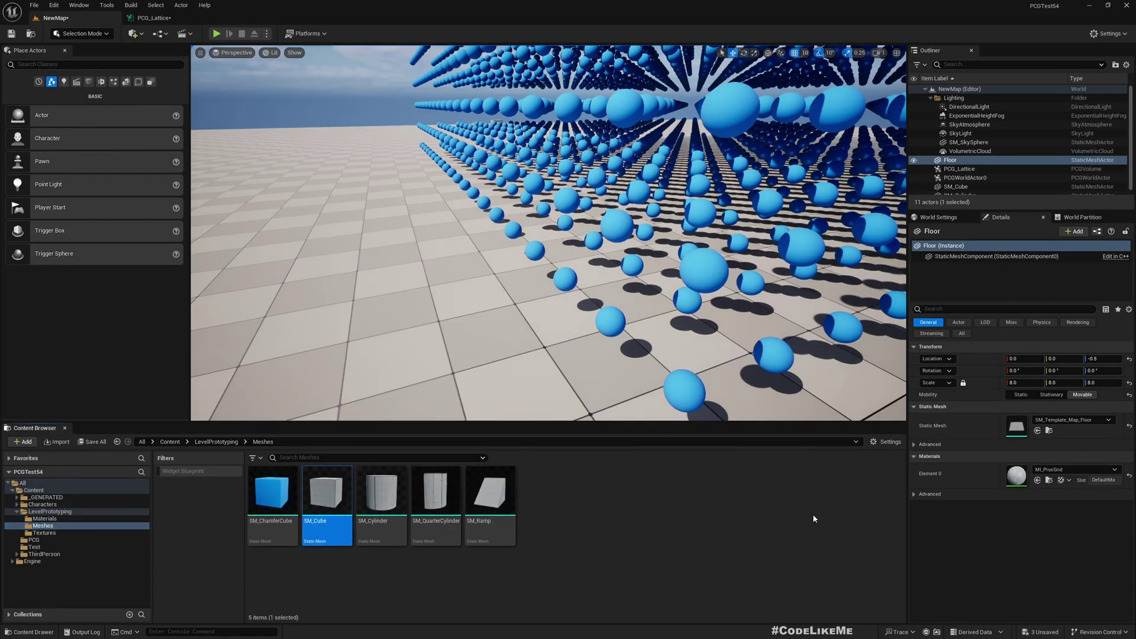
left_click(151, 19)
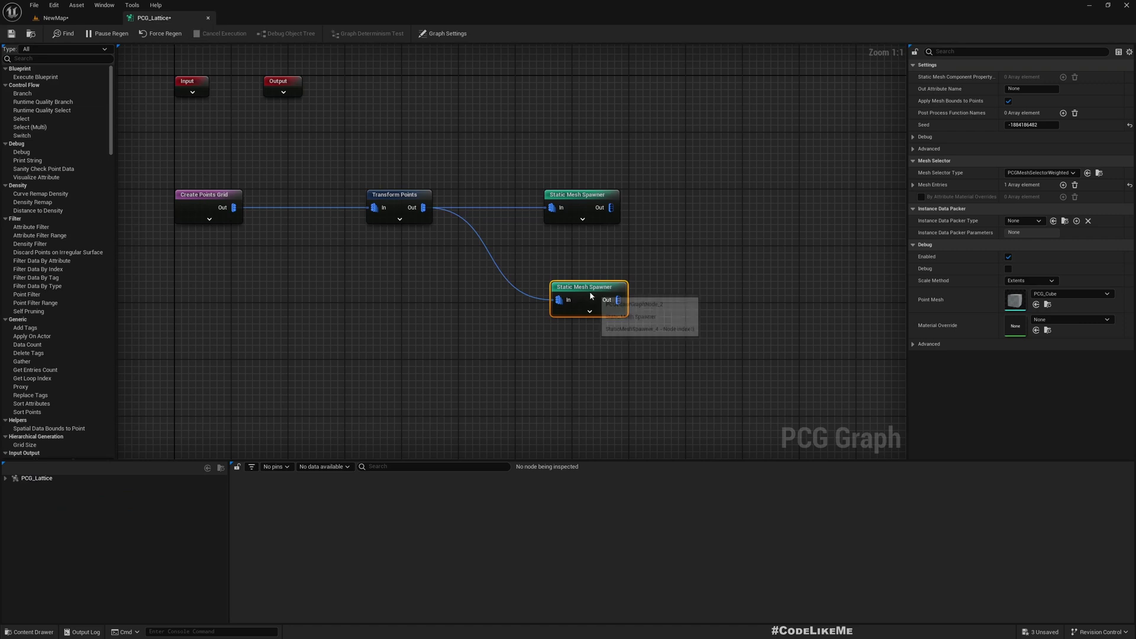
left_click(914, 185)
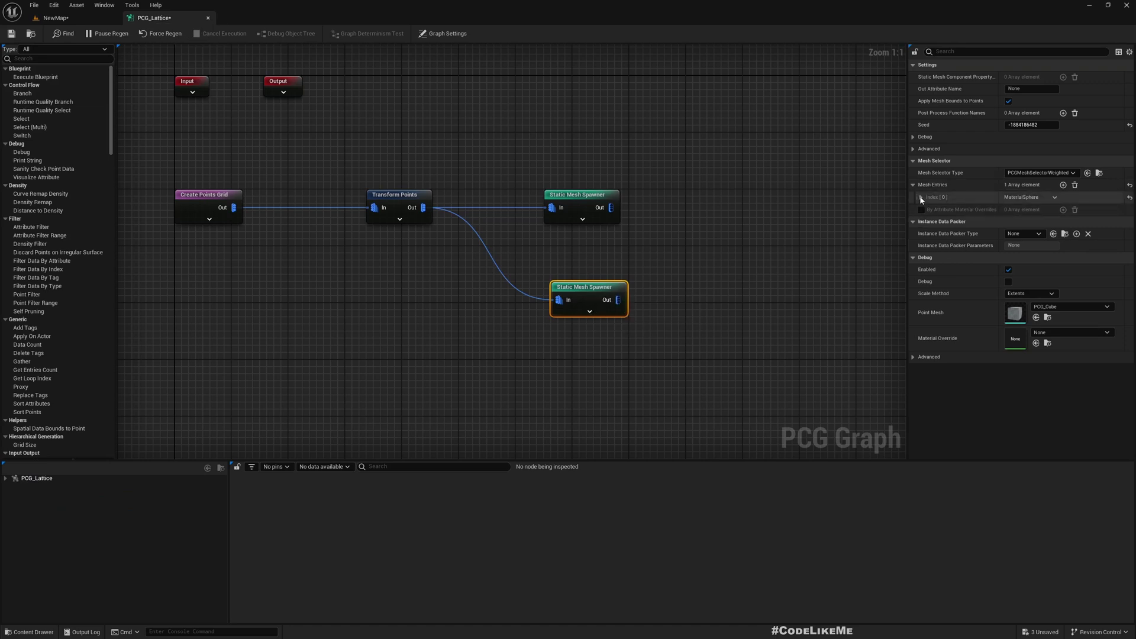
left_click(920, 197)
left_click(928, 209)
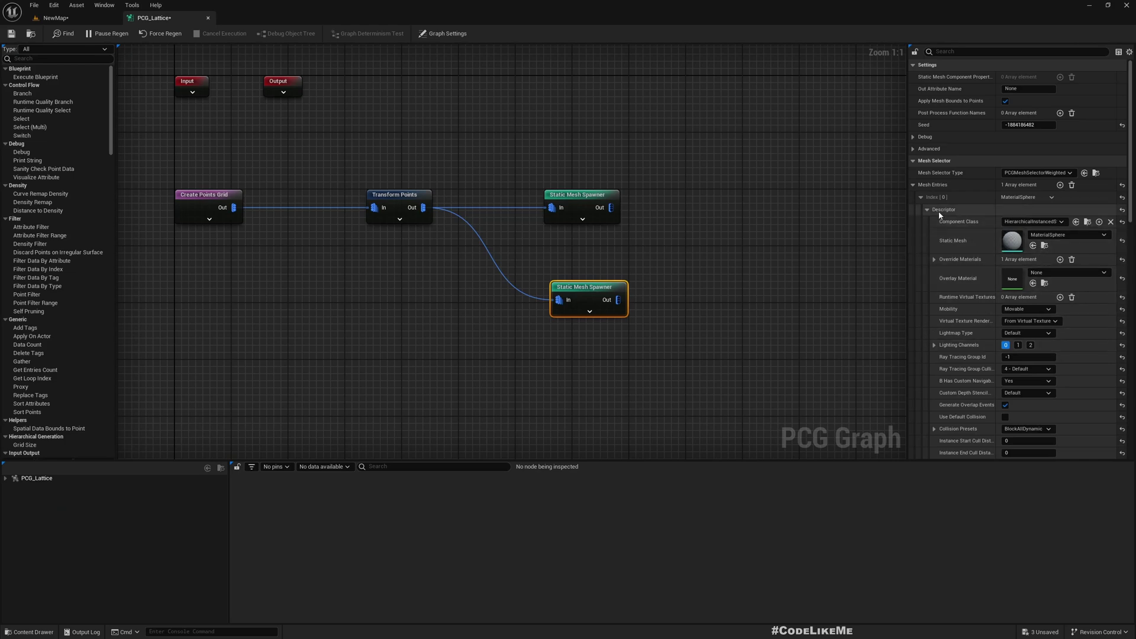
left_click(1034, 246)
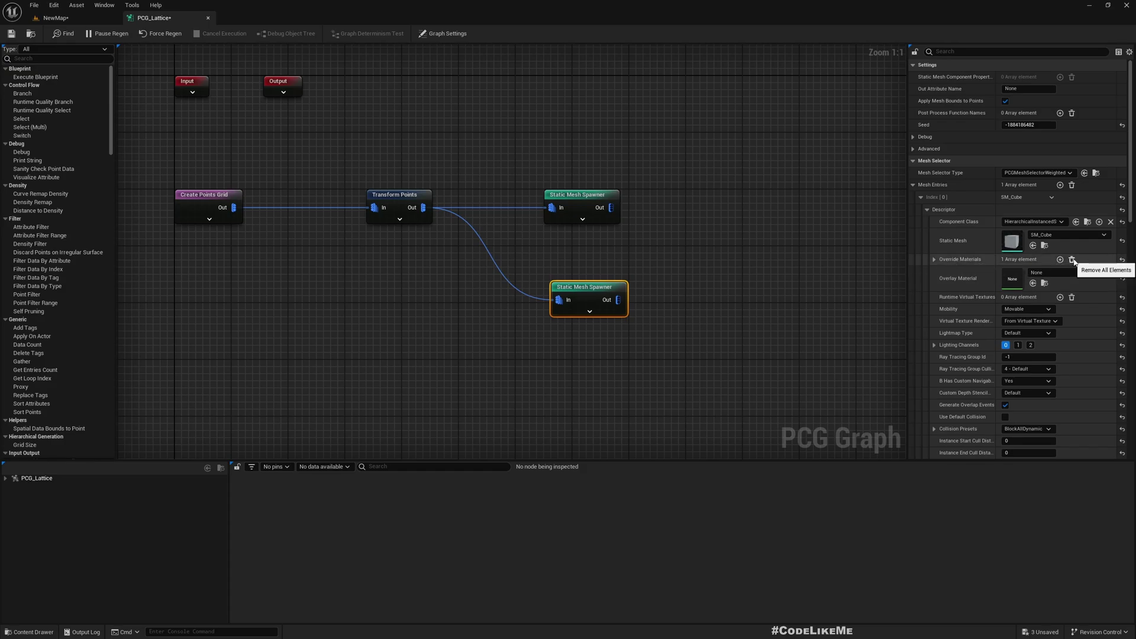
left_click(55, 18)
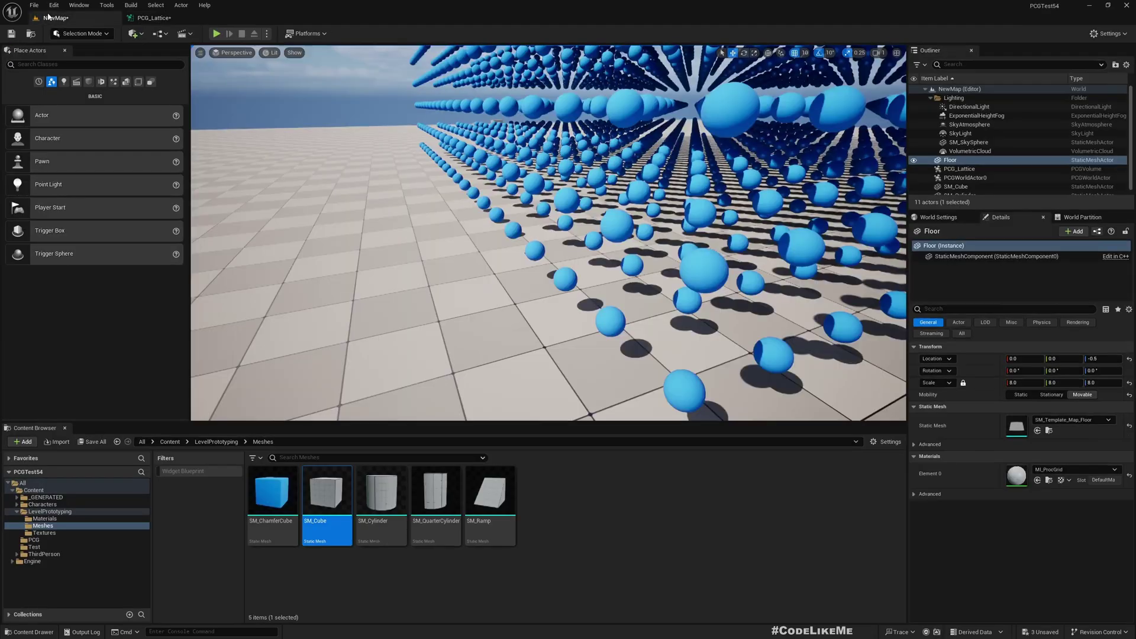
mouse_move(548, 233)
right_mouse_down()
mouse_move(548, 308)
mouse_move(548, 233)
right_mouse_up()
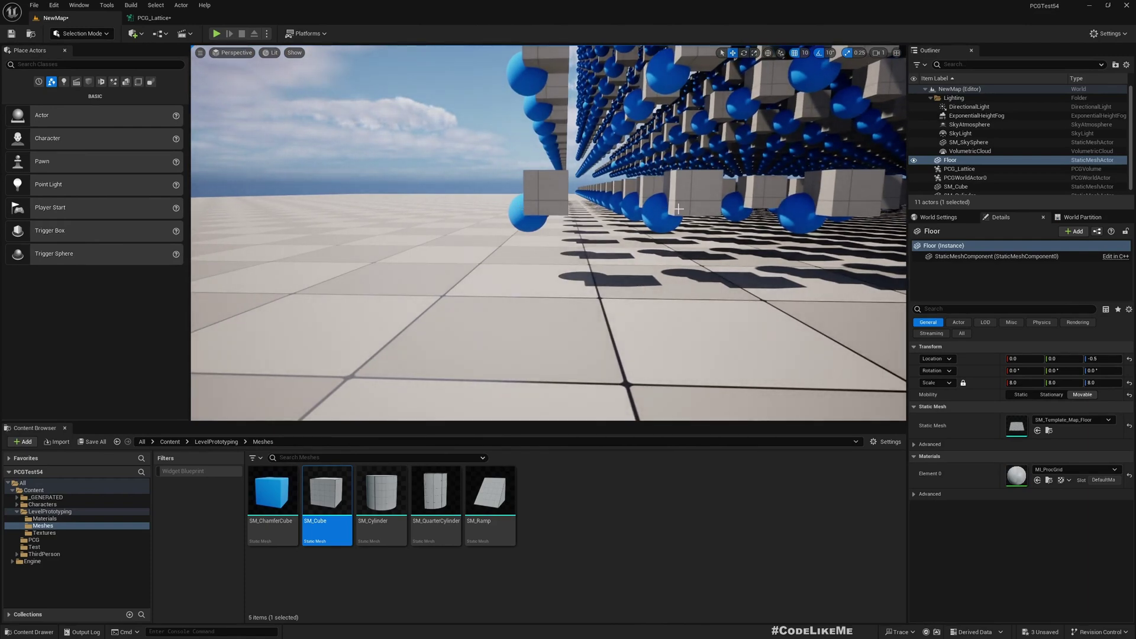
right_click_drag(665, 211, 672, 212)
right_click_drag(574, 193, 574, 193)
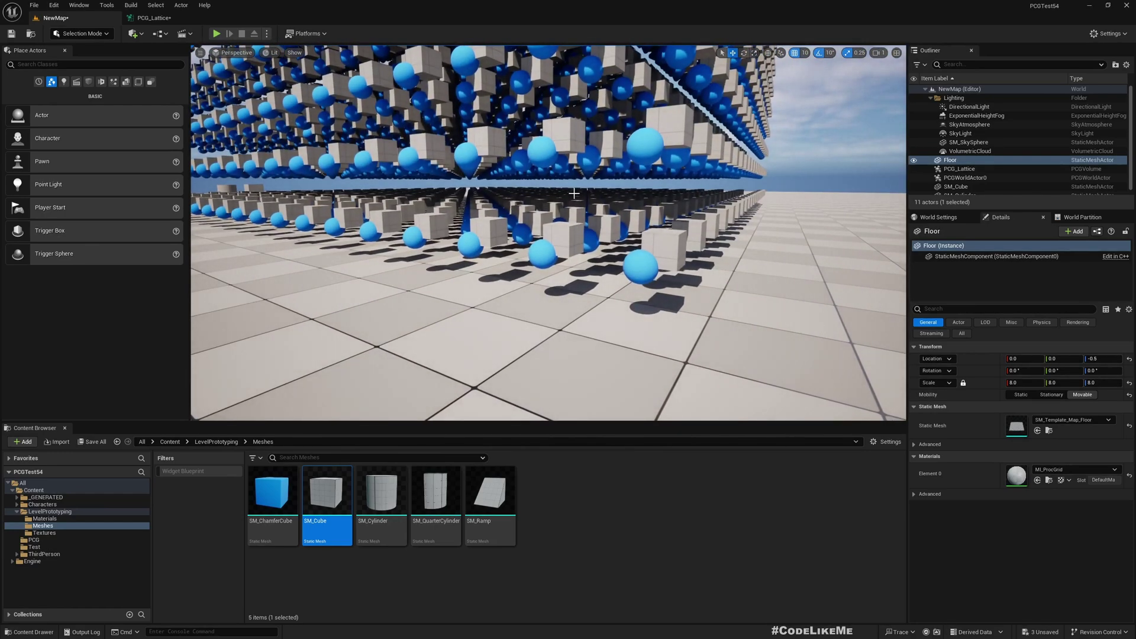
Step: Duplicate the Transform Points node below the original and connect the Create Points Grid output to the copy
left_click(148, 18)
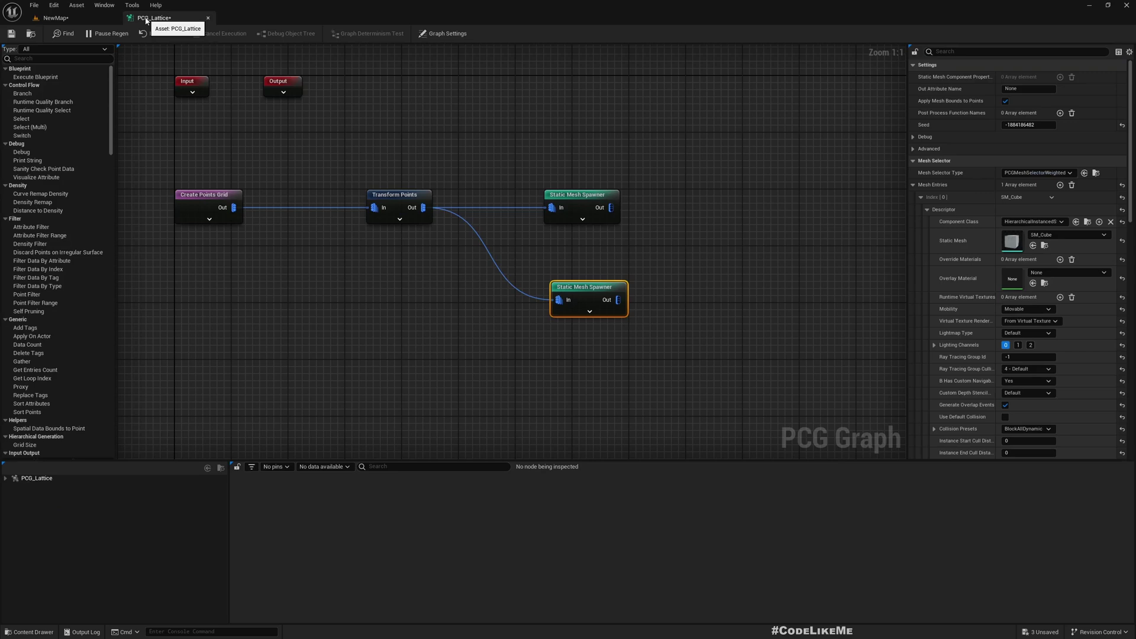
left_click(404, 201)
key("ctrl+c")
key("ctrl+v")
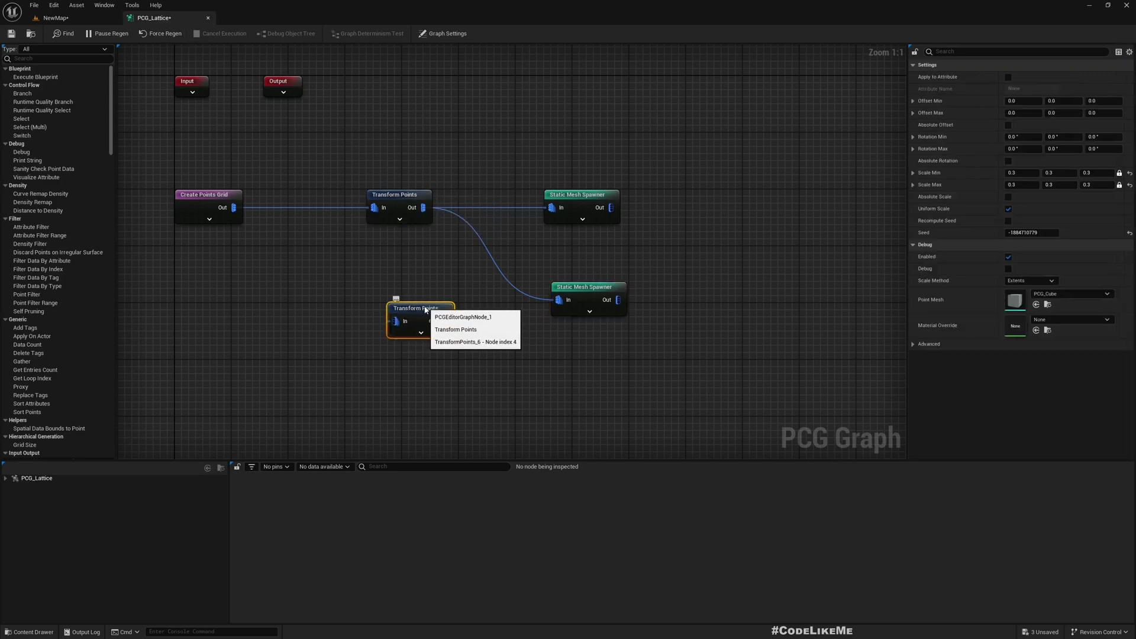
left_click_drag(421, 311, 400, 297)
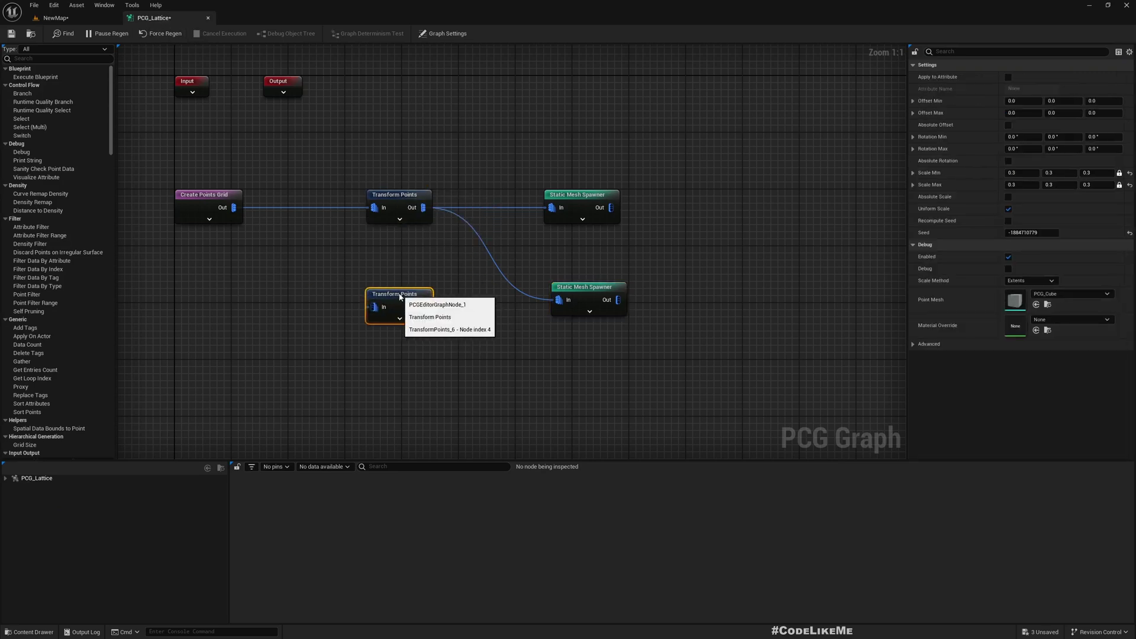
left_click_drag(234, 208, 373, 308)
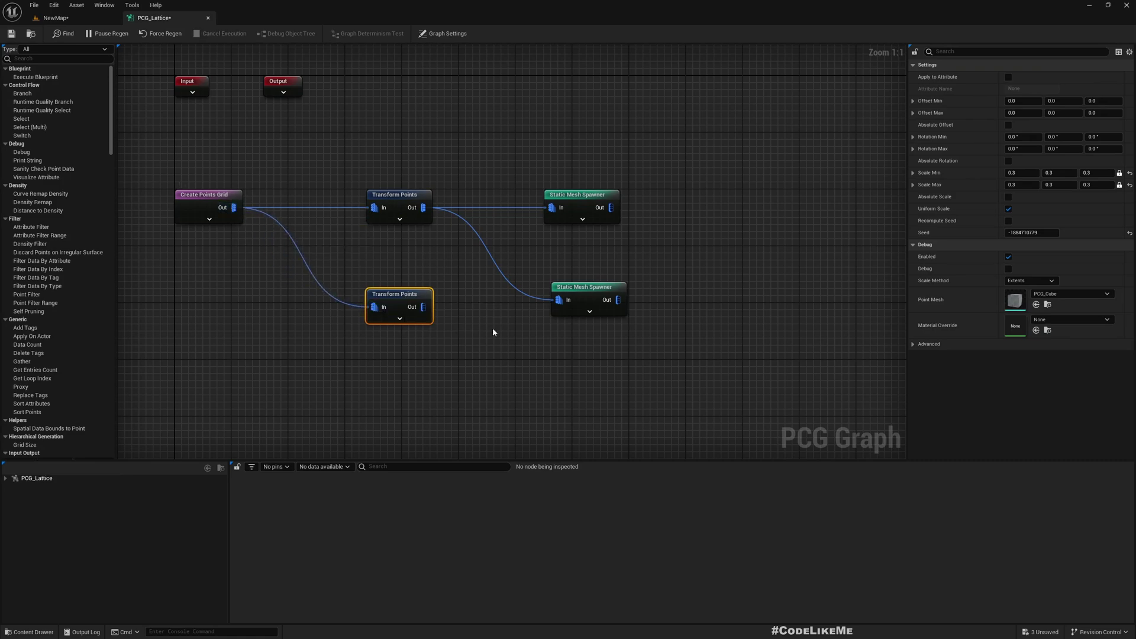
Step: Break the lower Static Mesh Spawner's input link and feed it from the duplicated Transform Points node instead
right_click(560, 300)
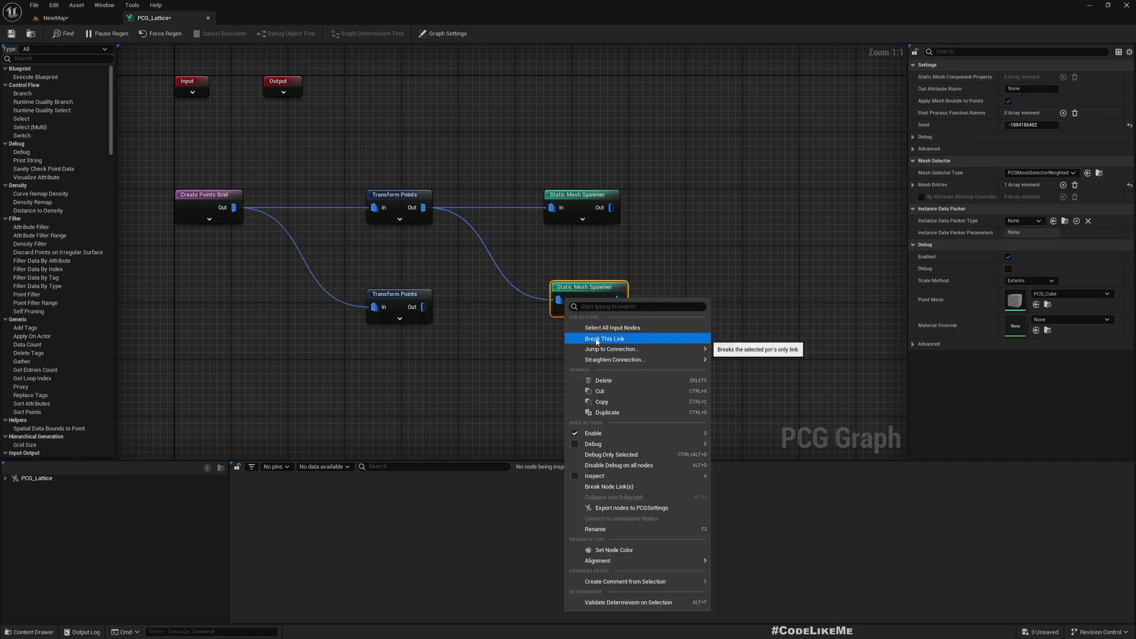
left_click(585, 332)
left_click_drag(421, 307, 527, 300)
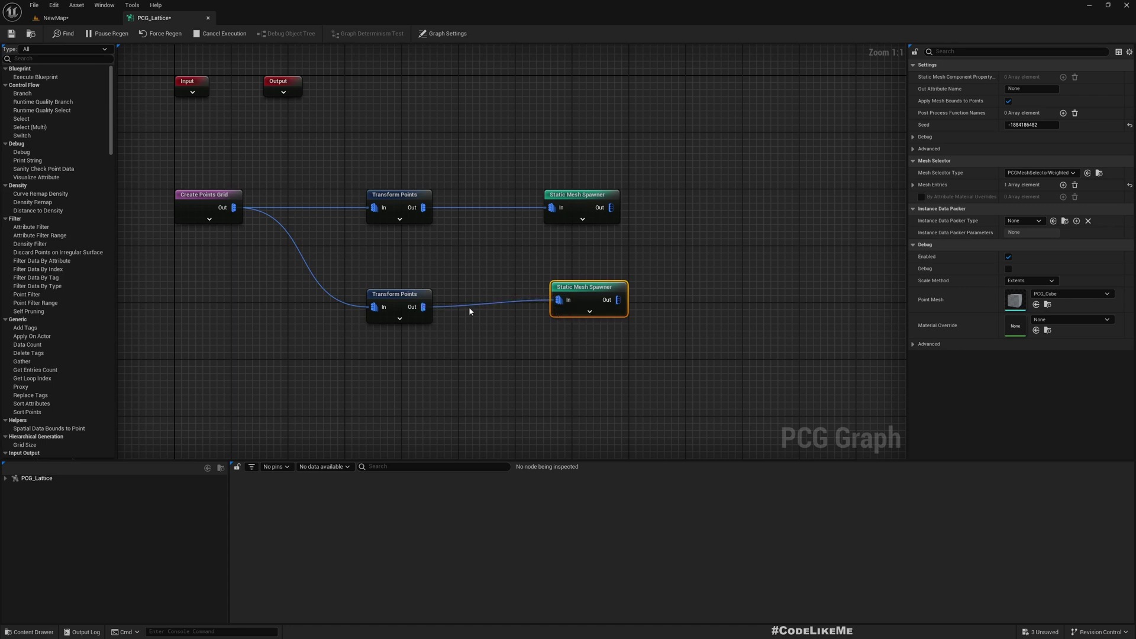
left_click_drag(396, 299, 395, 285)
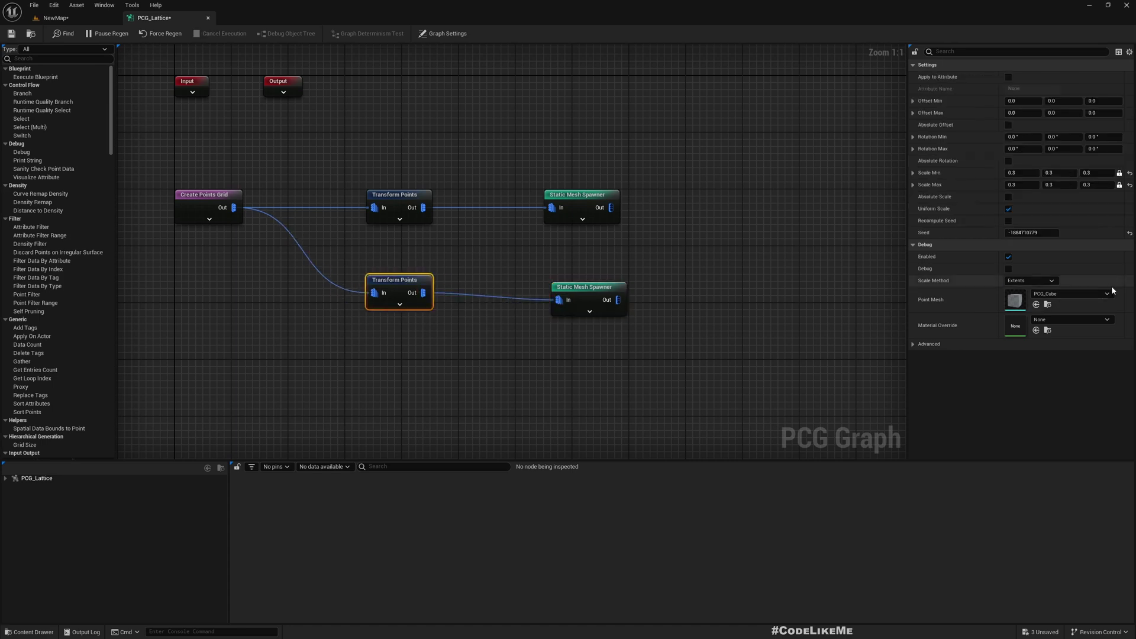
Step: Set the lower Transform Points node's Scale Min and Scale Max to 0.1, and align the lower spawner with it
left_click(1030, 172)
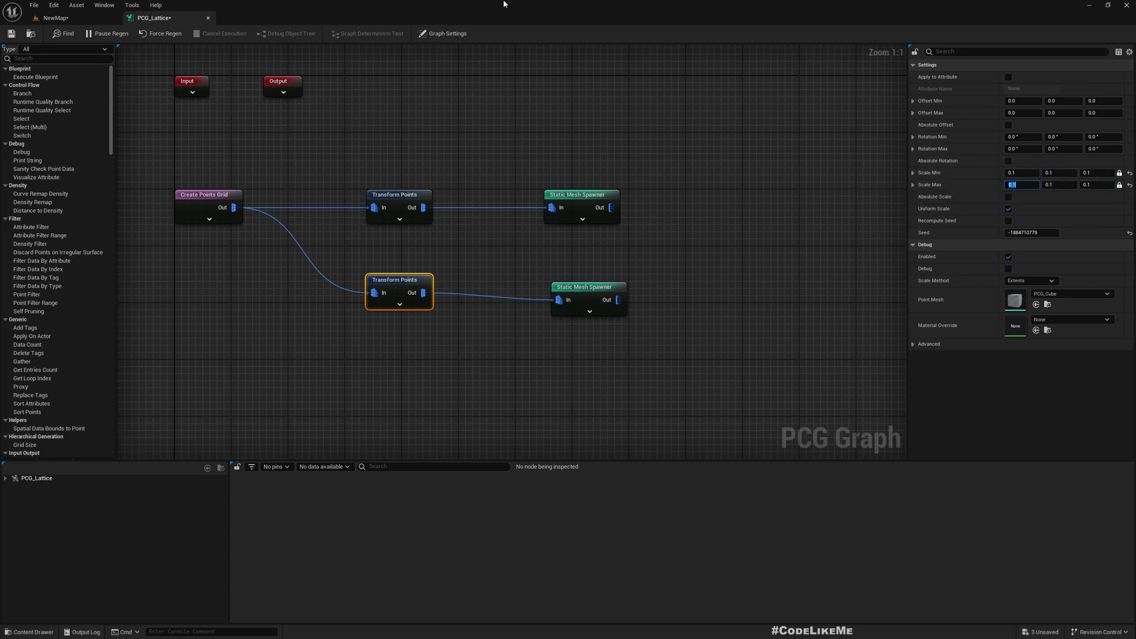
left_click(56, 18)
key("w")
mouse_move(548, 233)
right_mouse_down()
mouse_move(515, 260)
mouse_move(485, 263)
mouse_move(488, 237)
mouse_move(551, 214)
right_mouse_up()
key("s")
left_click(142, 19)
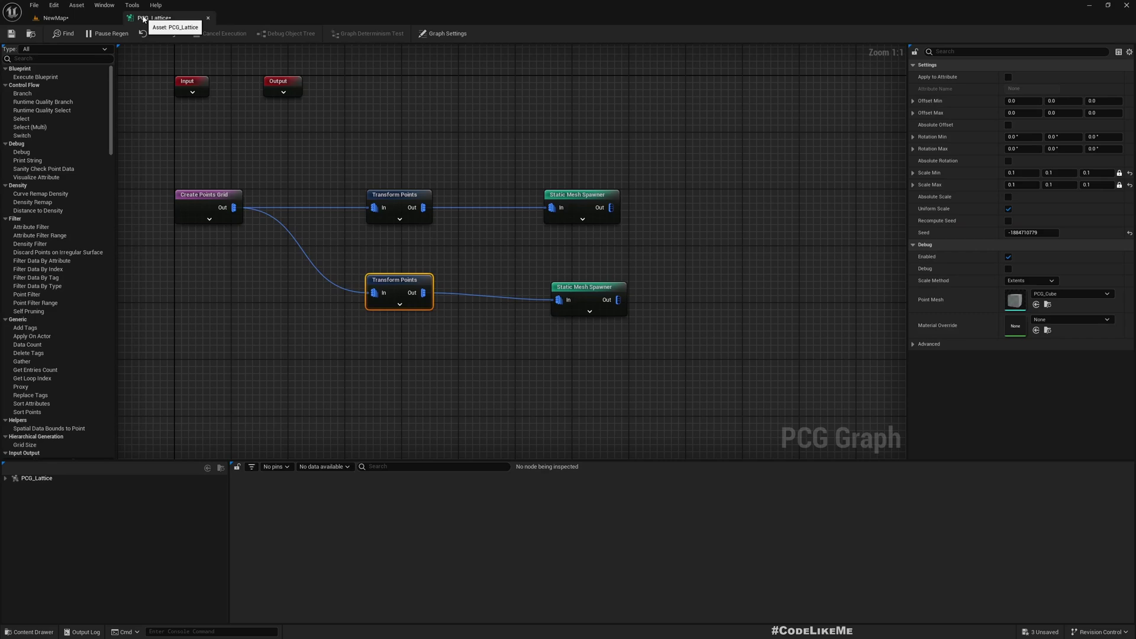
left_click_drag(587, 291, 588, 284)
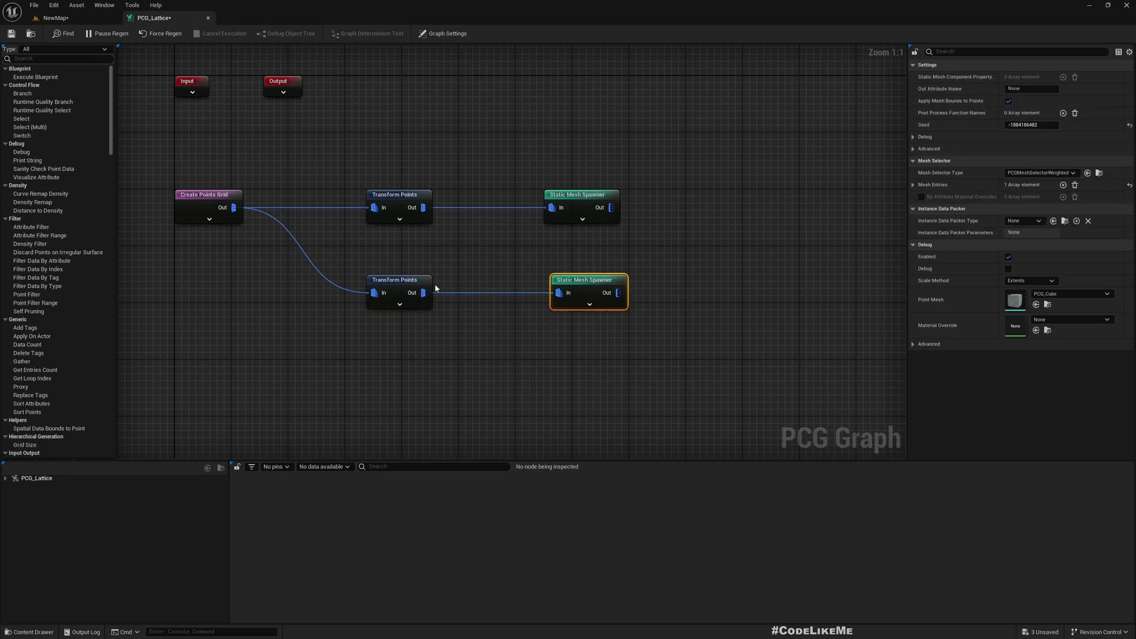
Step: Set the lower Transform Points node's Y values in Scale Min and Scale Max to 1.0 and check the spheres and beams in the level
left_click(416, 289)
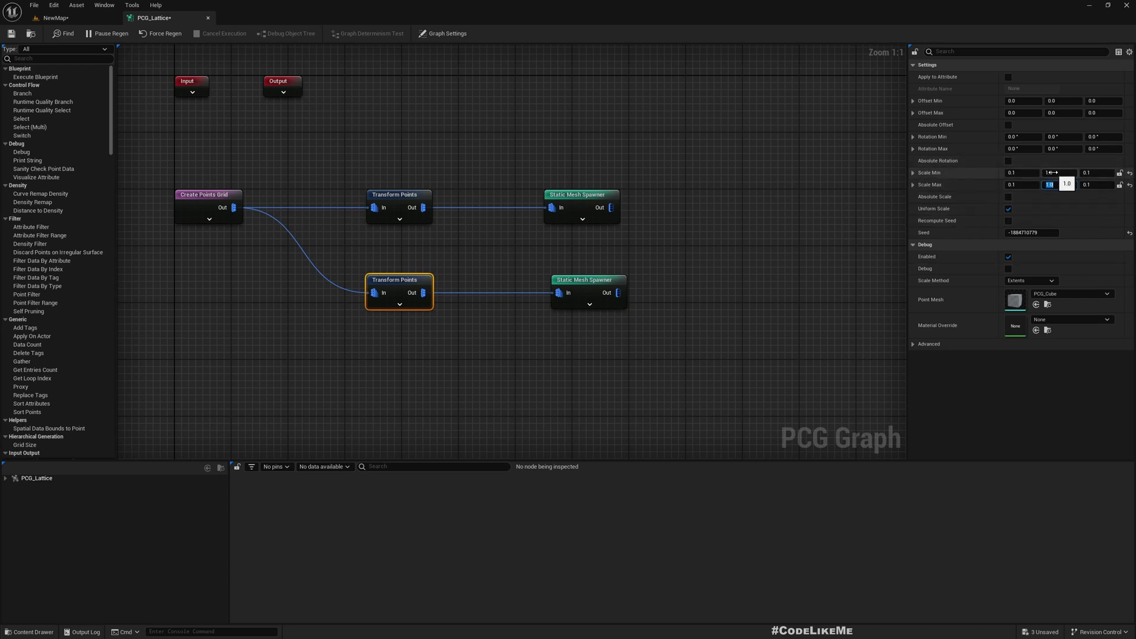
left_click(74, 18)
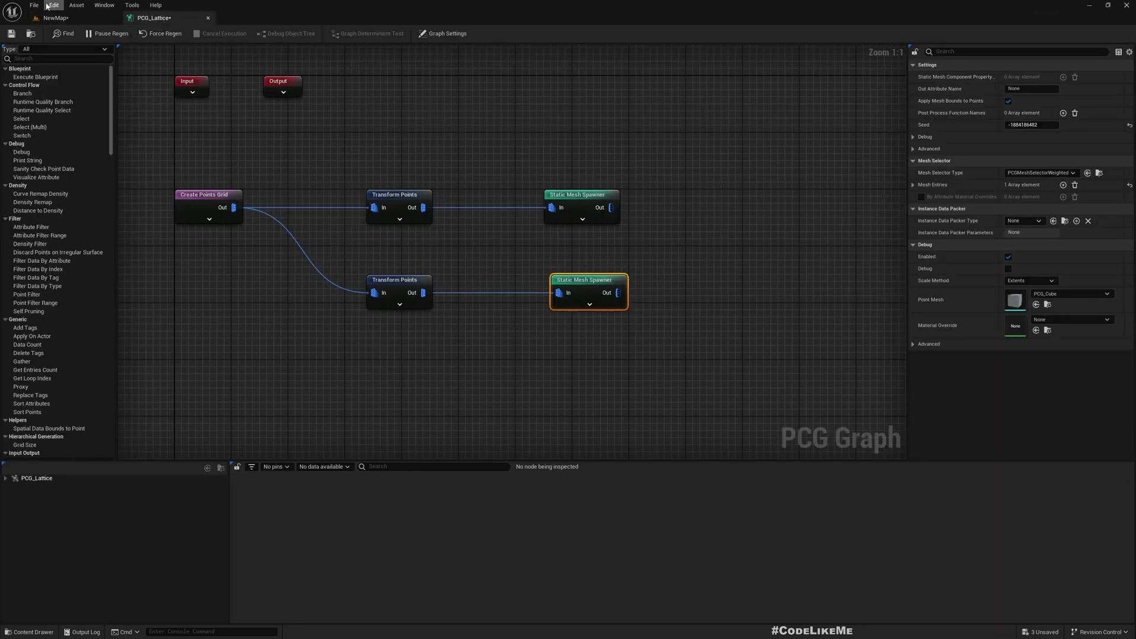
left_click(55, 18)
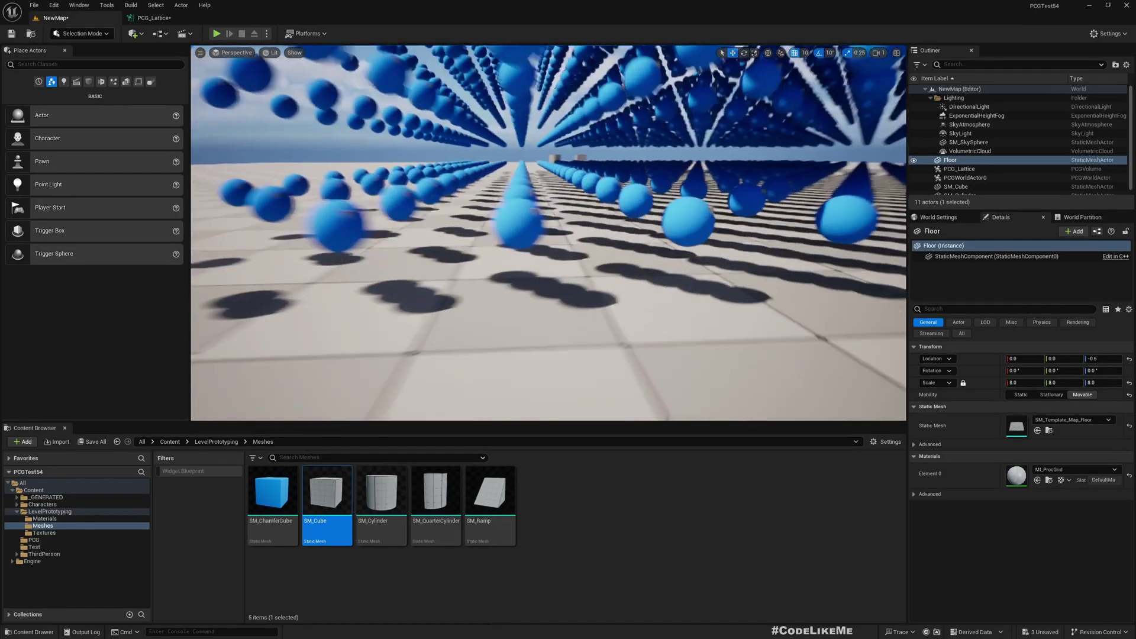
mouse_move(548, 233)
right_mouse_down()
mouse_move(556, 284)
mouse_move(532, 225)
mouse_move(562, 228)
mouse_move(574, 267)
mouse_move(548, 232)
right_mouse_up()
right_click_drag(531, 179, 531, 178)
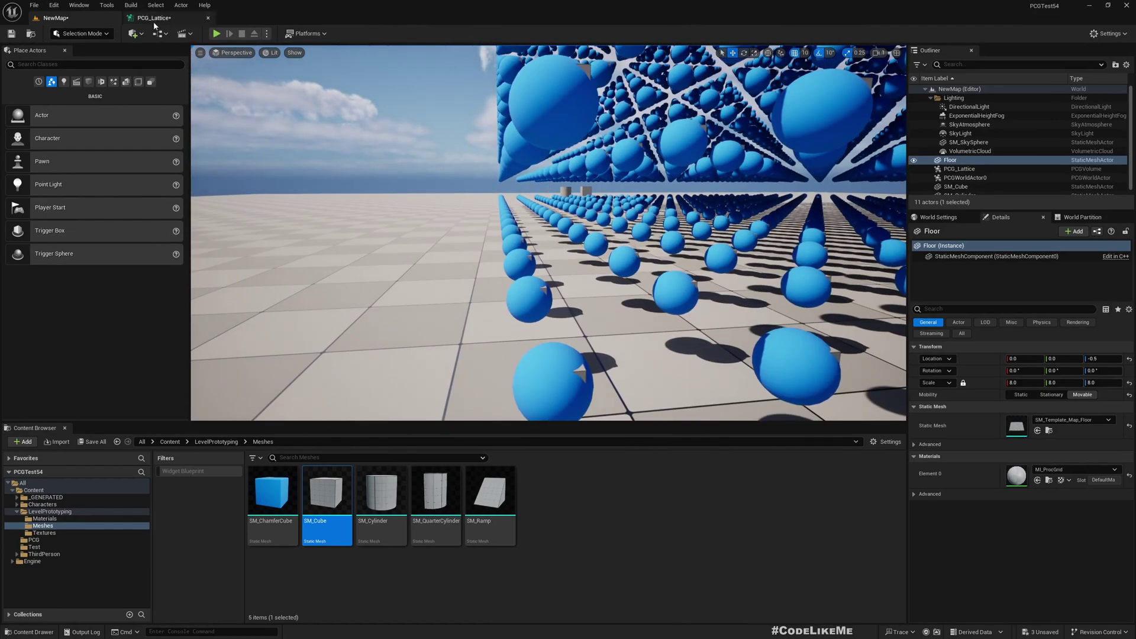
Step: Turn off Uniform Scale on the lower Transform Points node and return to the NewMap level
left_click(154, 18)
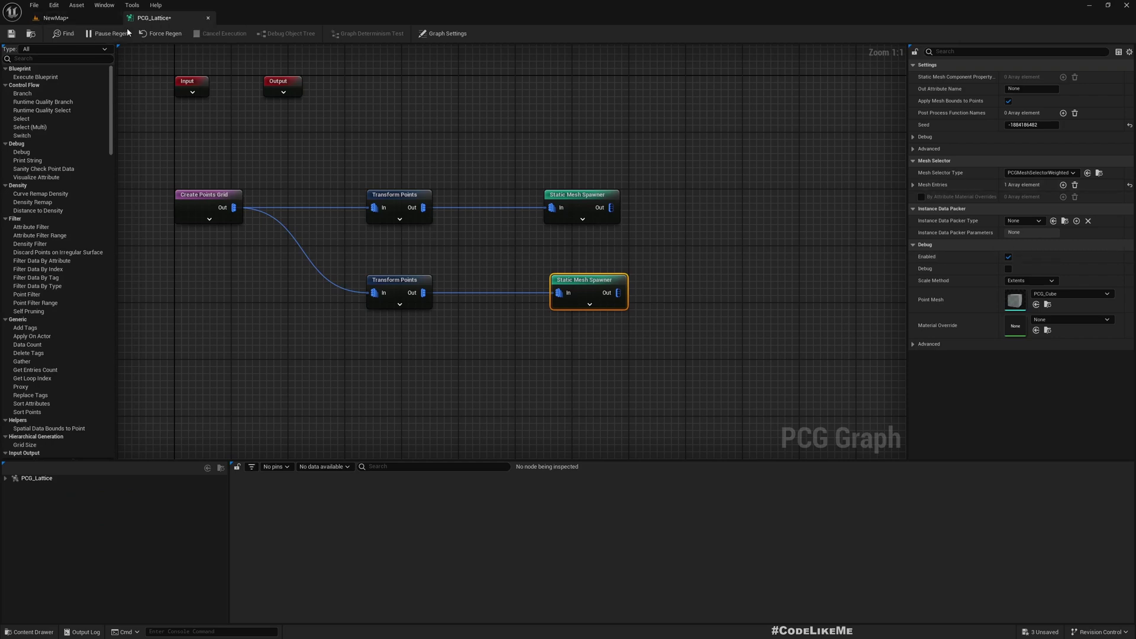
left_click(400, 285)
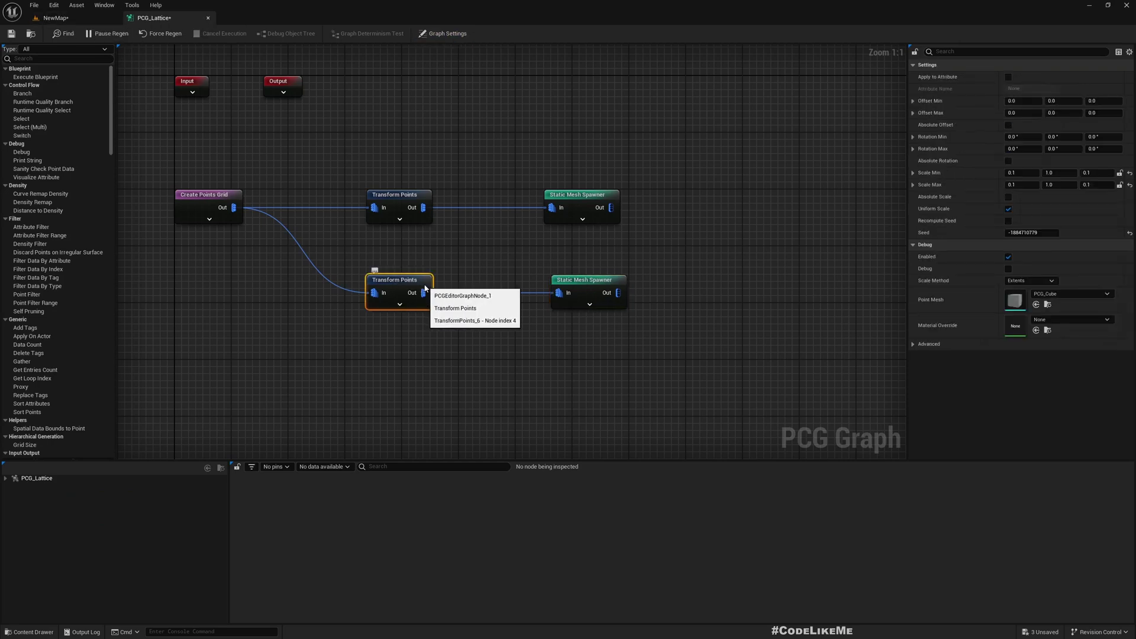
left_click(1008, 210)
left_click(56, 17)
Step: Examine the cube beams between the spheres from several sides, including where the rows end at the lattice's edges
right_click_drag(548, 232, 627, 278)
right_click_drag(527, 187, 527, 234)
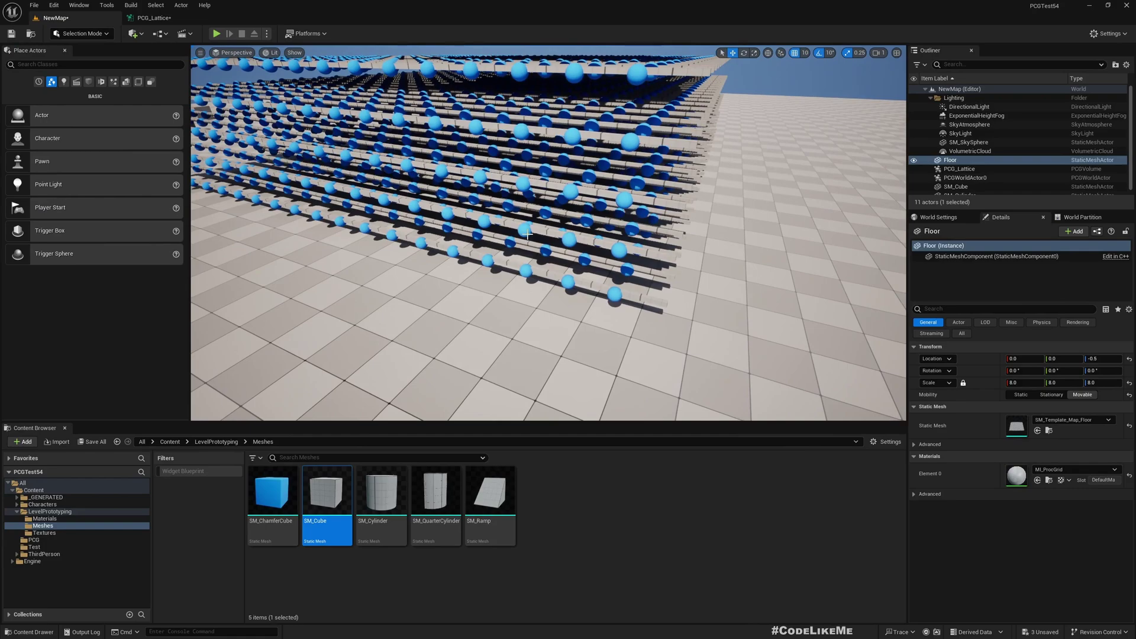
right_click_drag(524, 236, 473, 193)
key("w")
right_click_drag(487, 234, 487, 234)
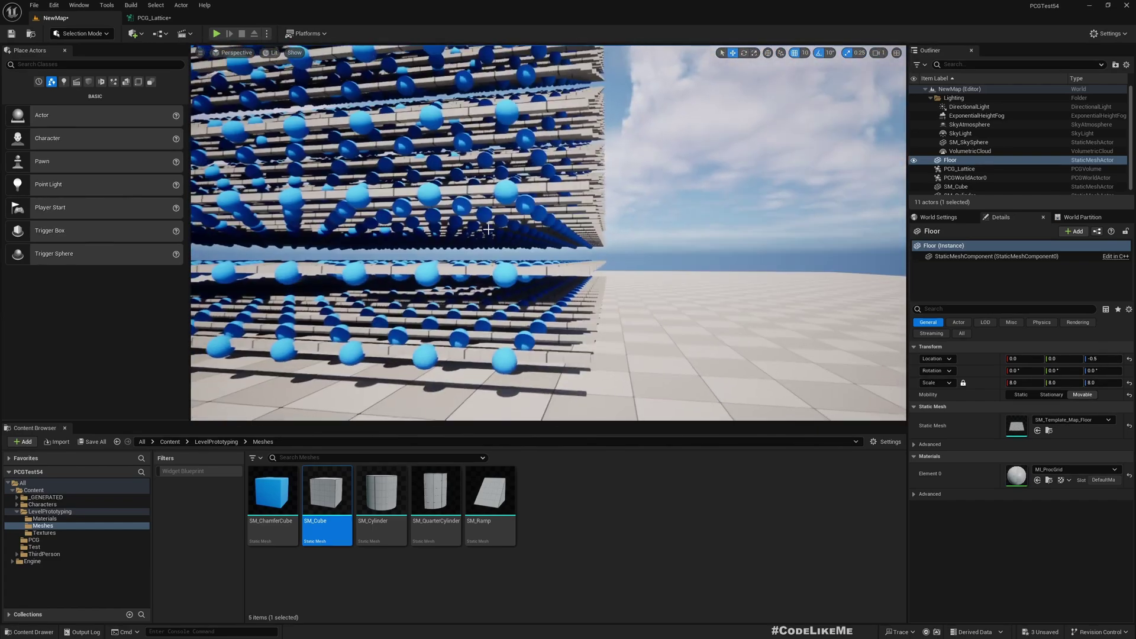
right_click_drag(526, 276, 535, 275)
right_click_drag(608, 264, 615, 267)
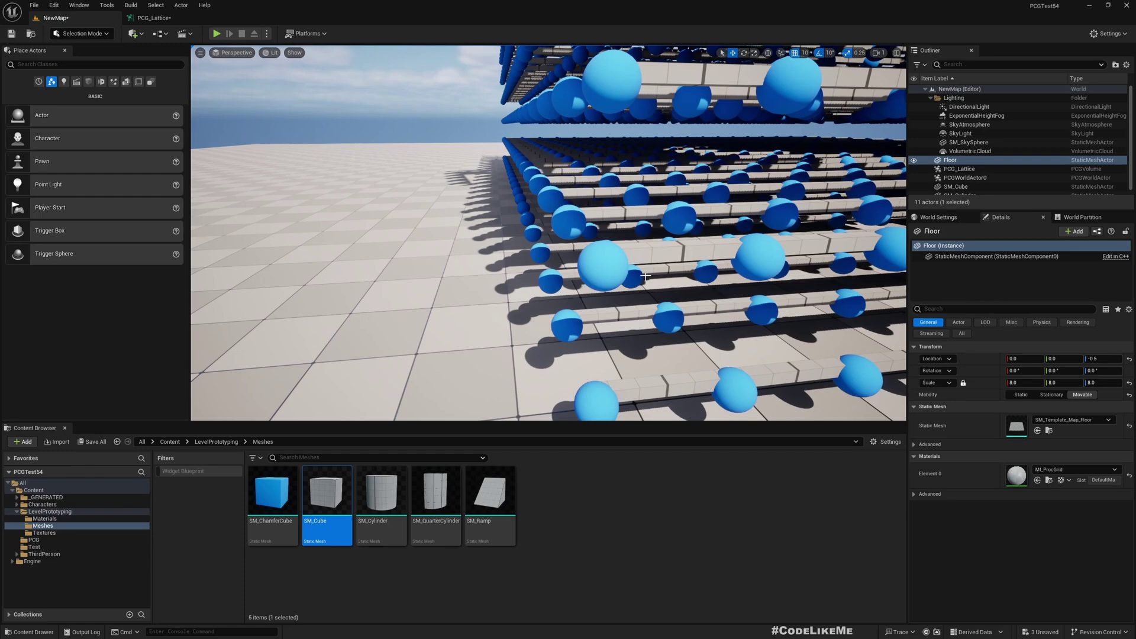
right_click_drag(492, 299, 492, 299)
Step: Duplicate the Create Points Grid node below the original and feed the lower Transform Points node from the copy instead of the original
left_click(153, 18)
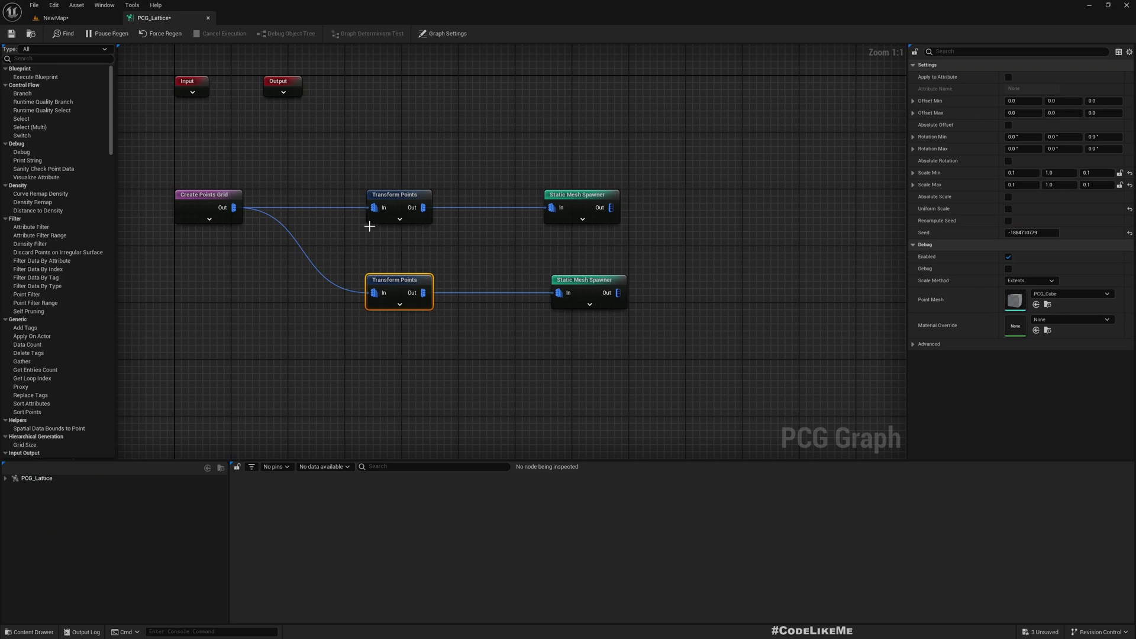
left_click(227, 160)
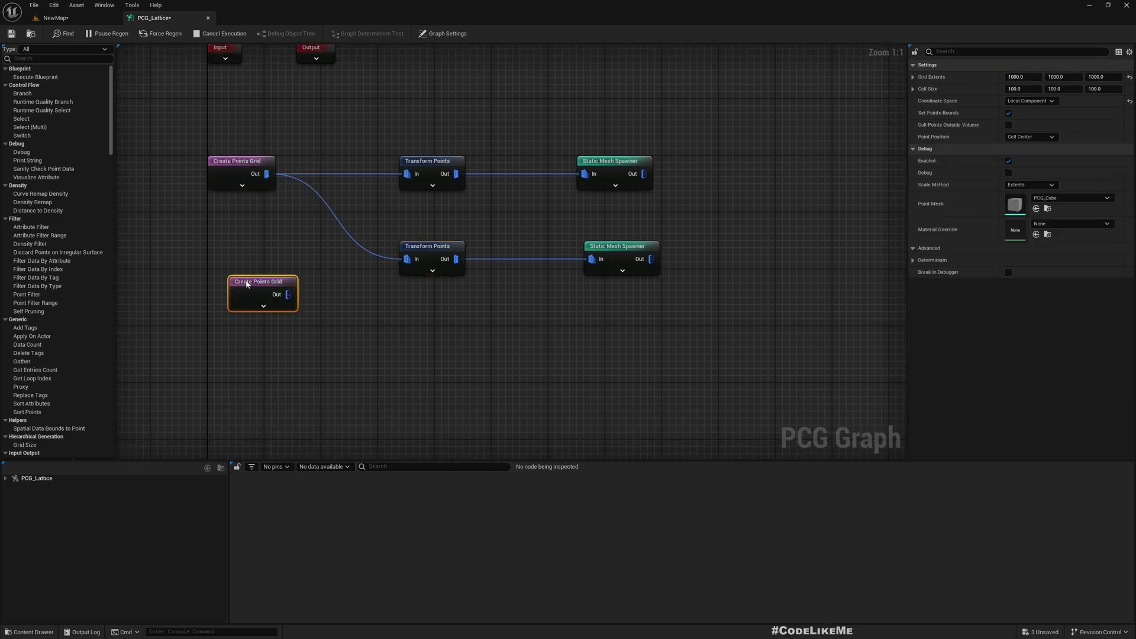
left_click_drag(261, 290, 240, 254)
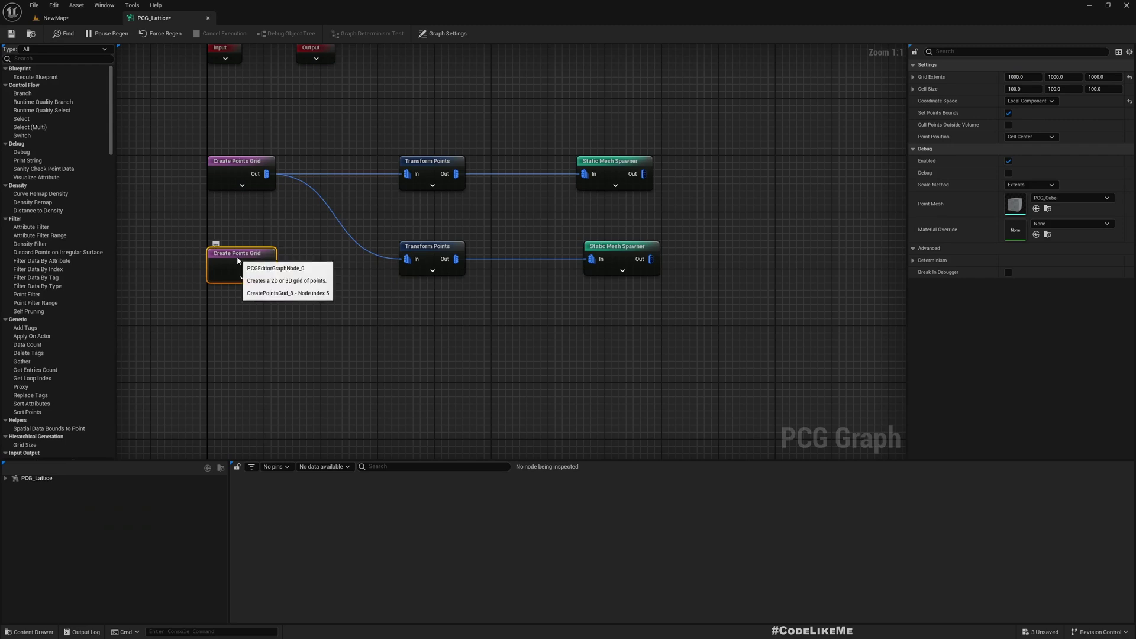
right_click(411, 259)
left_click(444, 300)
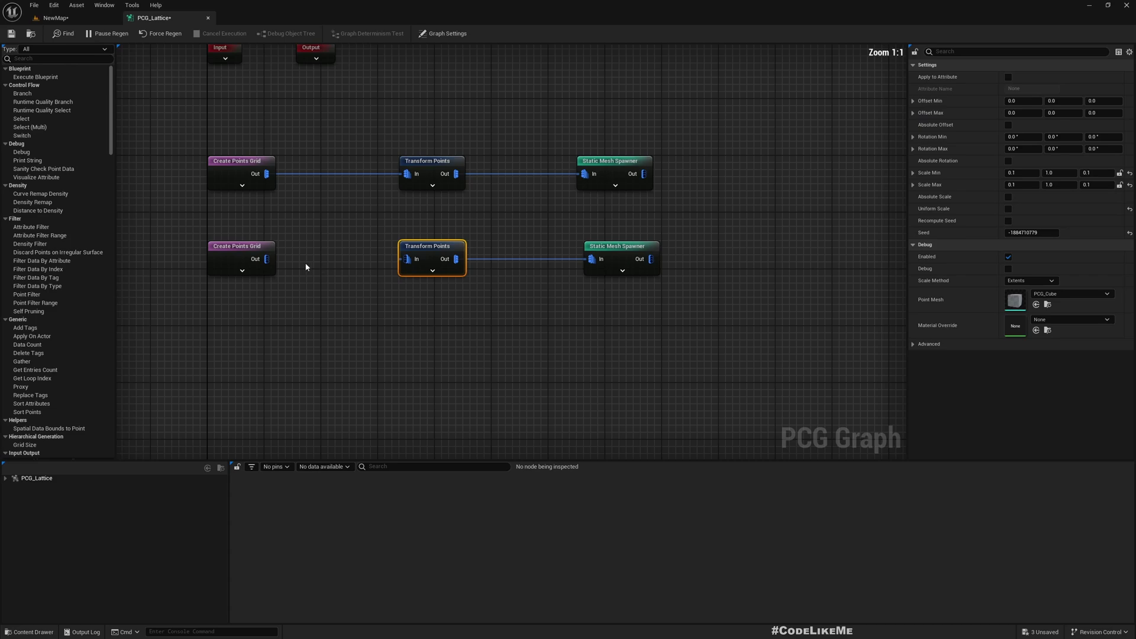
left_click_drag(266, 259, 399, 264)
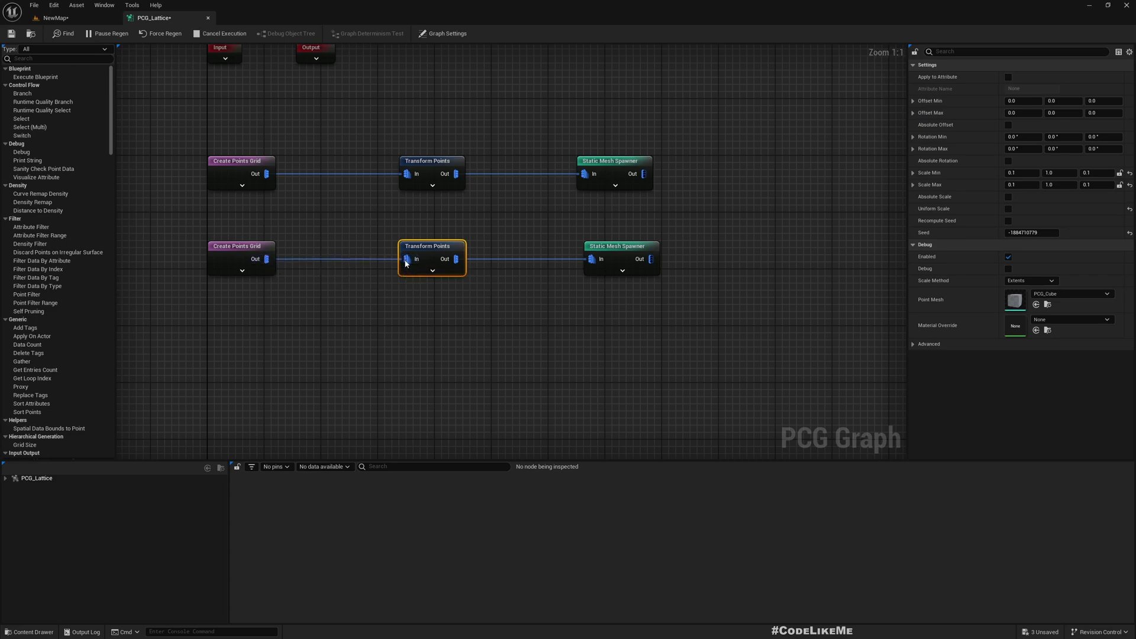
left_click(56, 17)
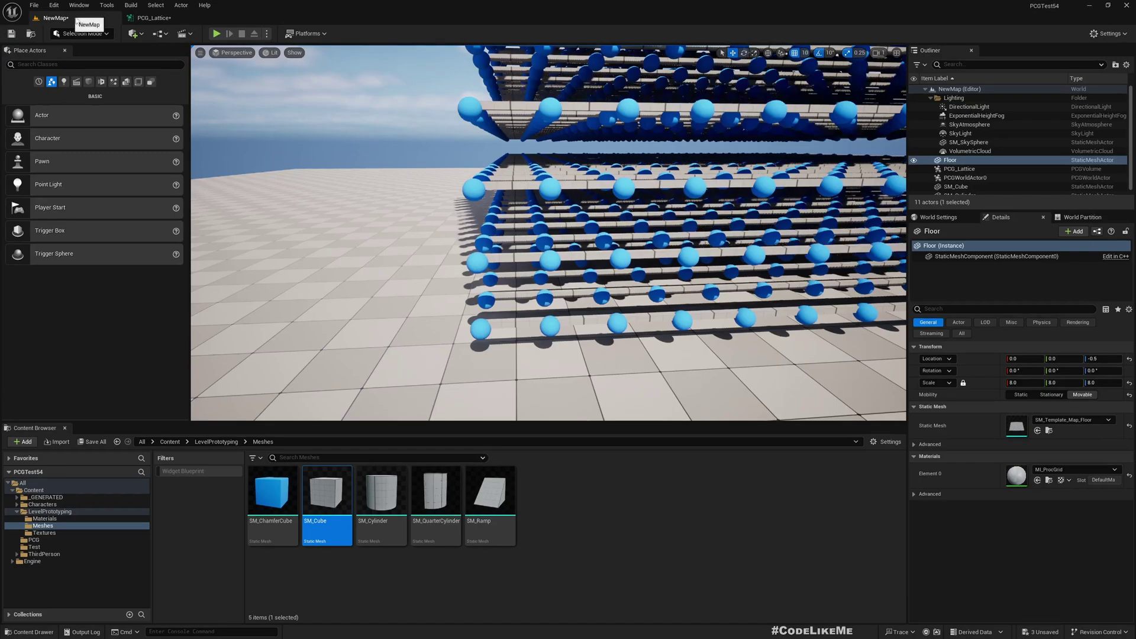
right_click_drag(639, 242, 546, 227)
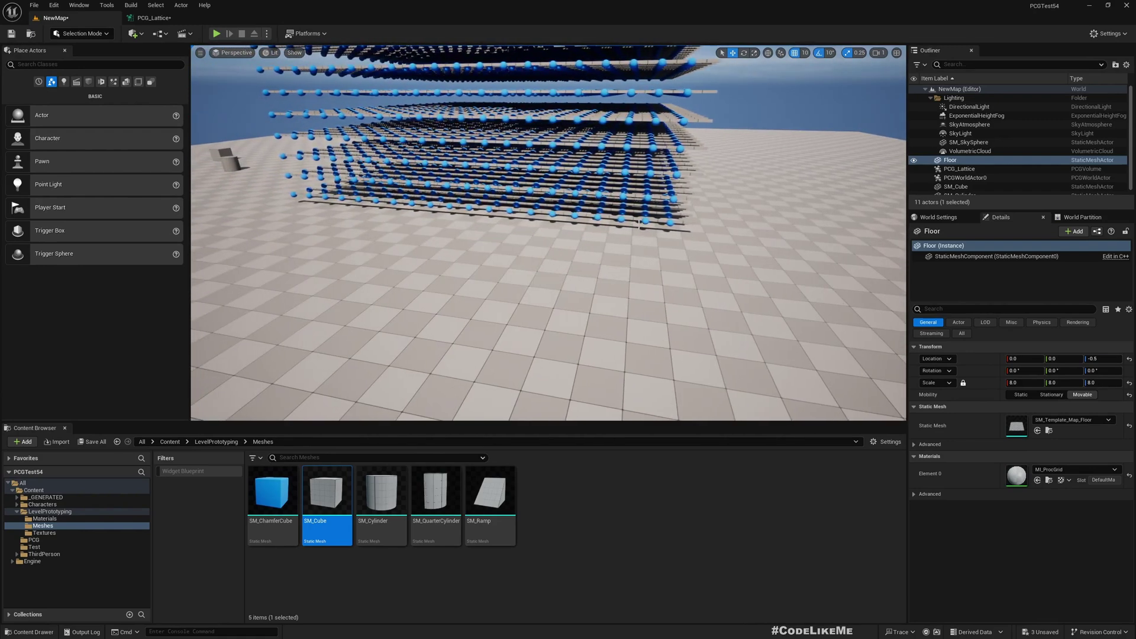
Step: Set the lower Create Points Grid's Grid Extents Y to 900 and check the beam ends in the level
left_click(154, 18)
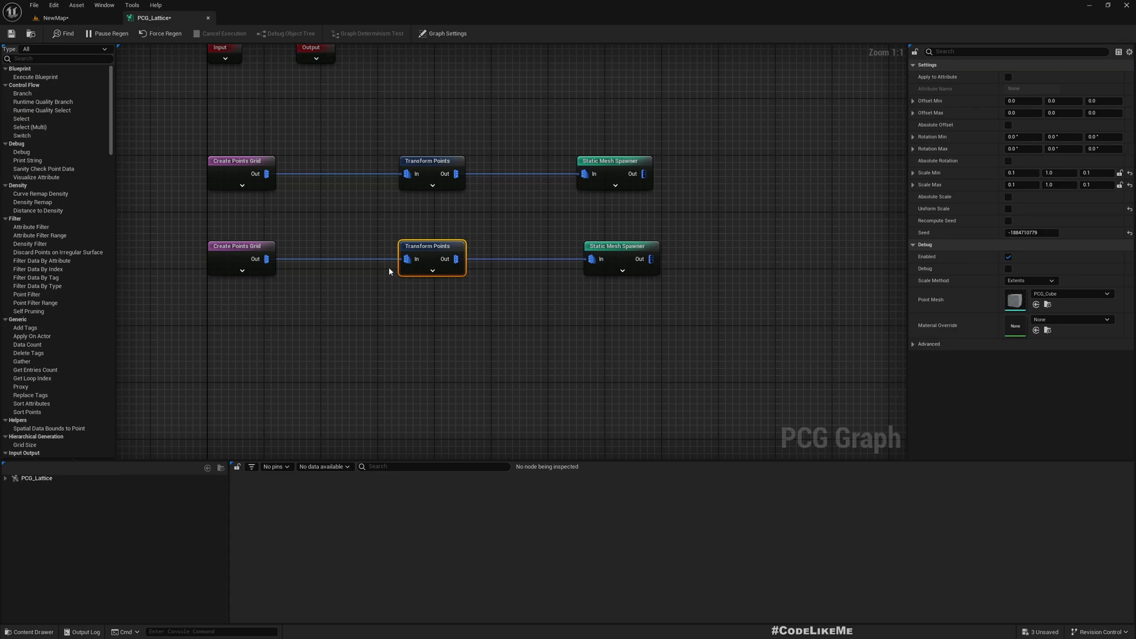
left_click(240, 264)
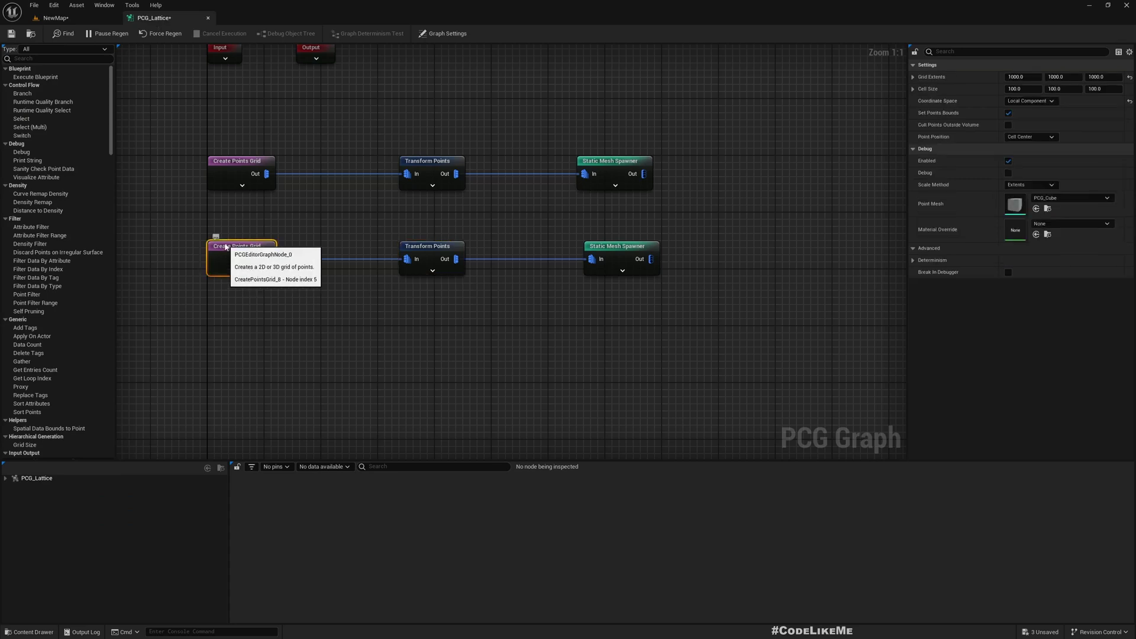
left_click(1060, 77)
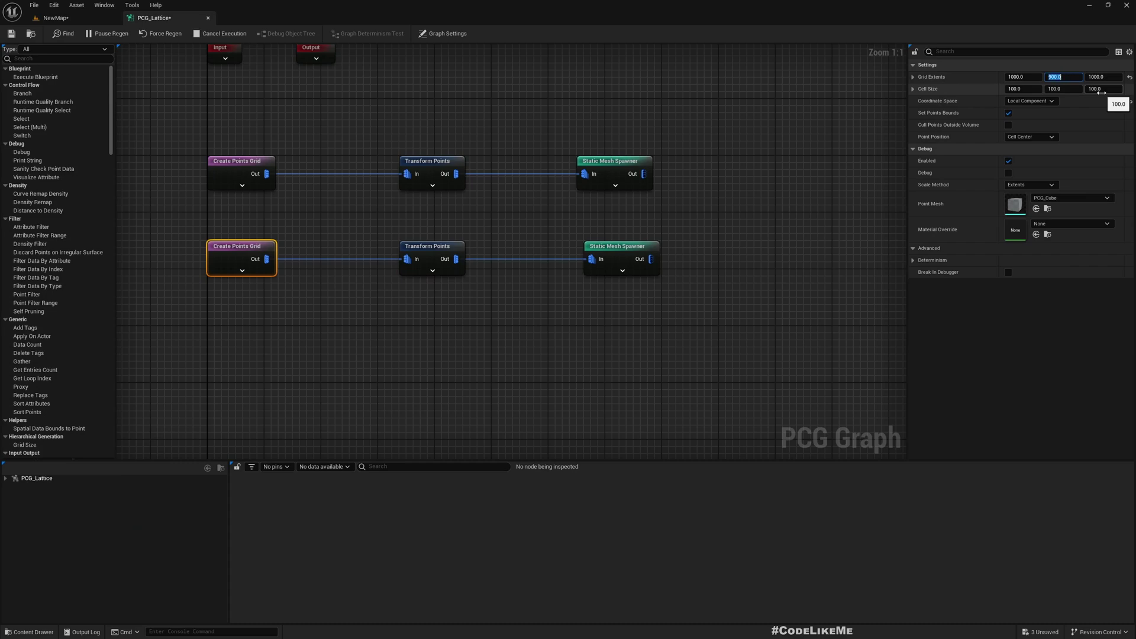
left_click(55, 17)
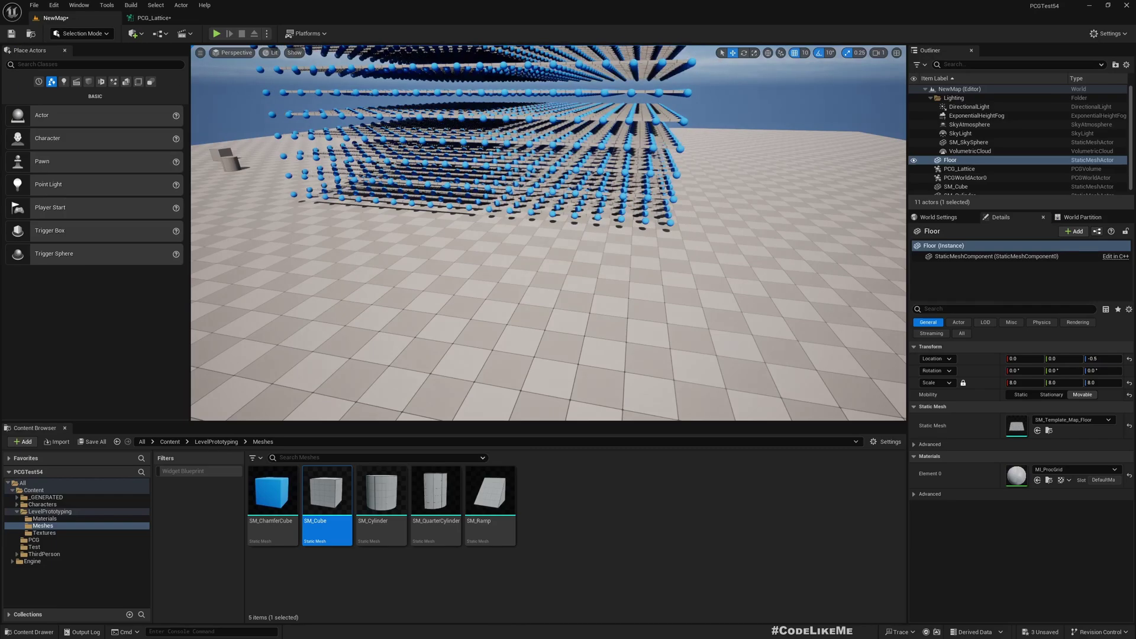
key("w")
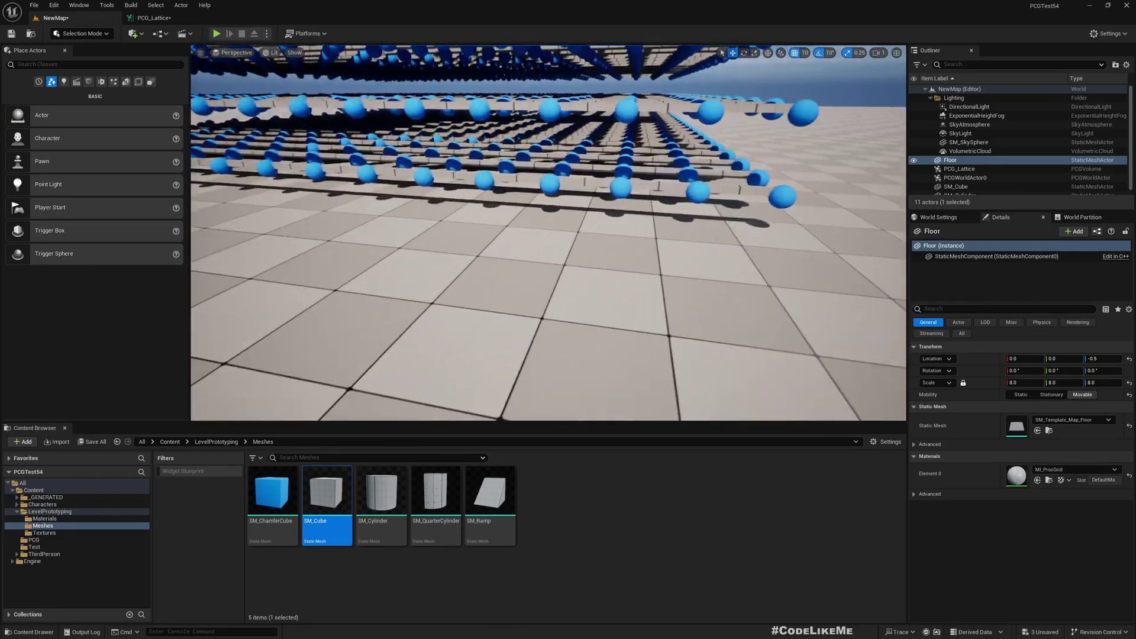
key("a")
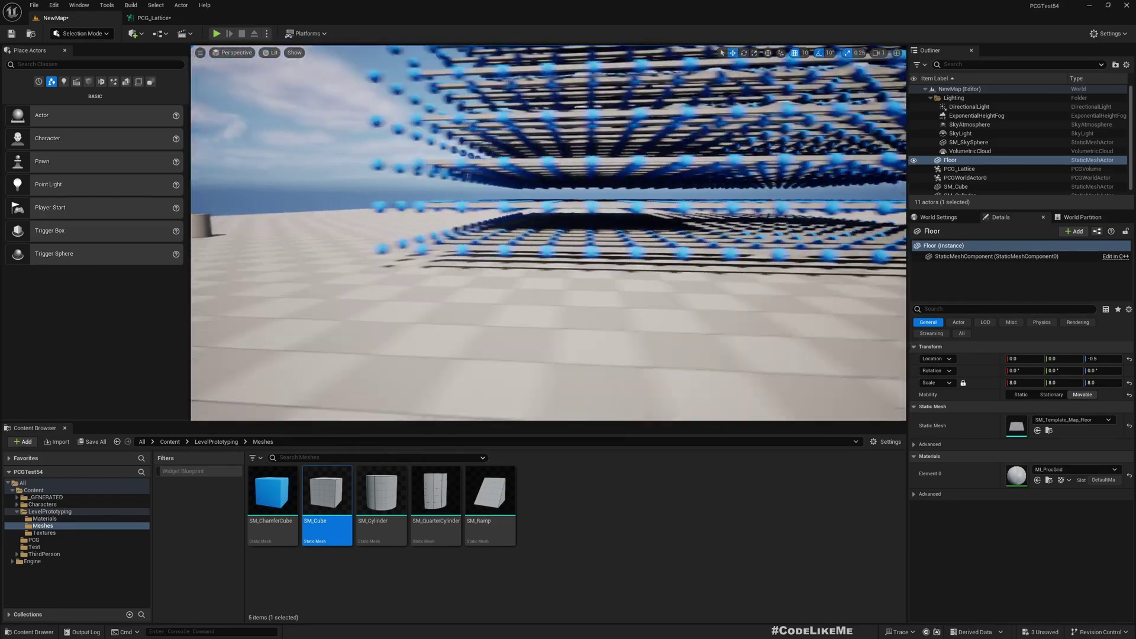
key("w")
right_click_drag(459, 247, 506, 258)
key("a")
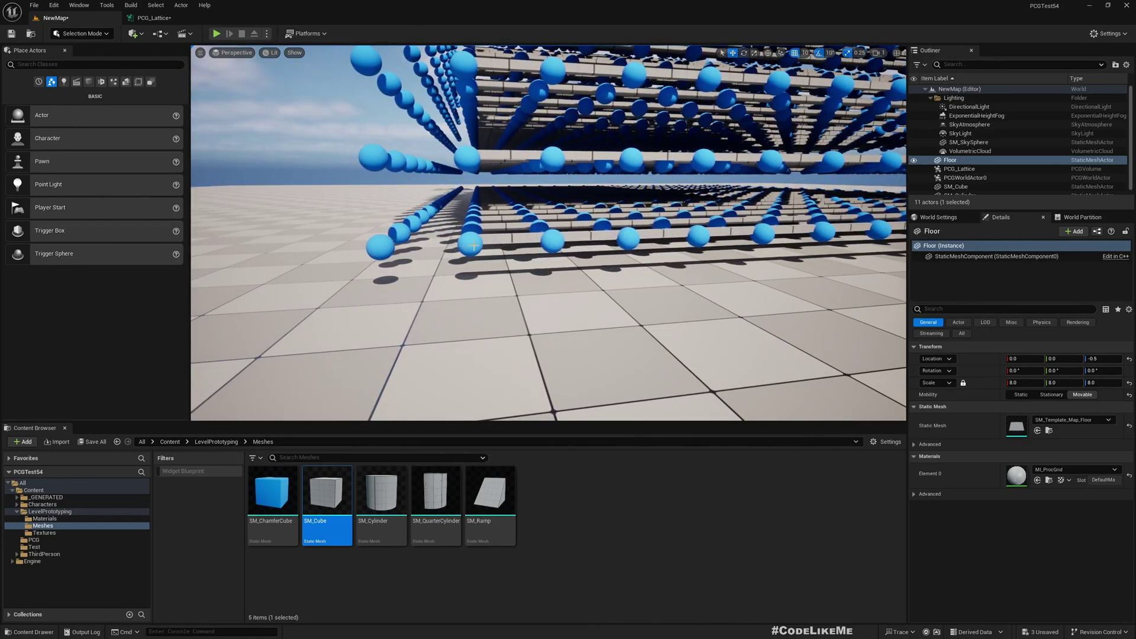
Step: Set the lower Create Points Grid's Grid Extents Y to 950 and check the beam ends in the level
left_click(154, 18)
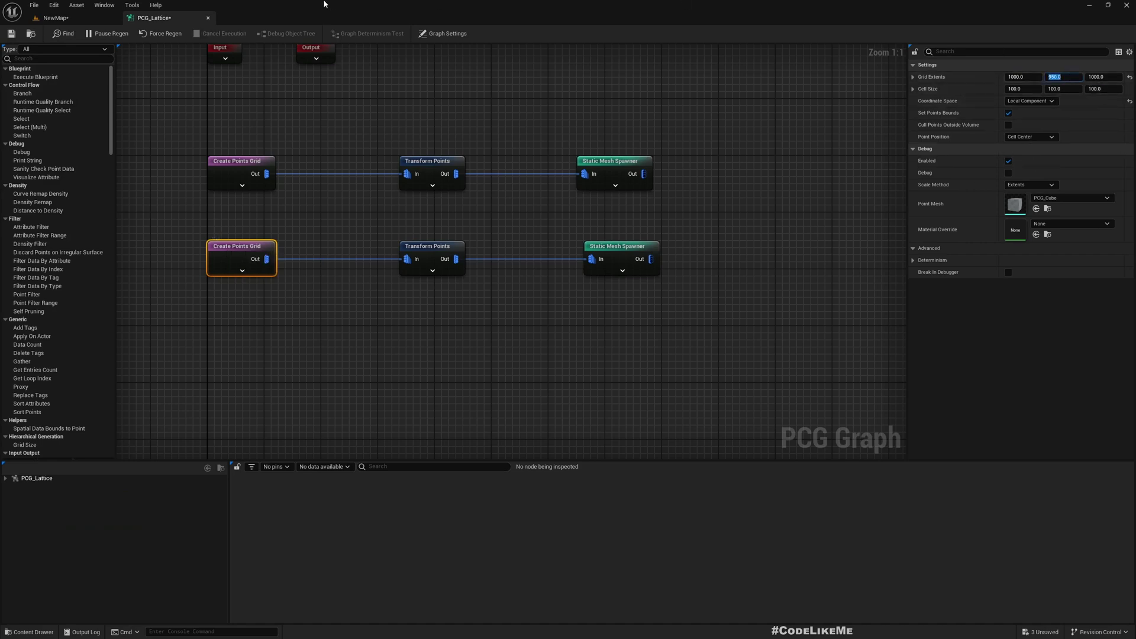
left_click(66, 18)
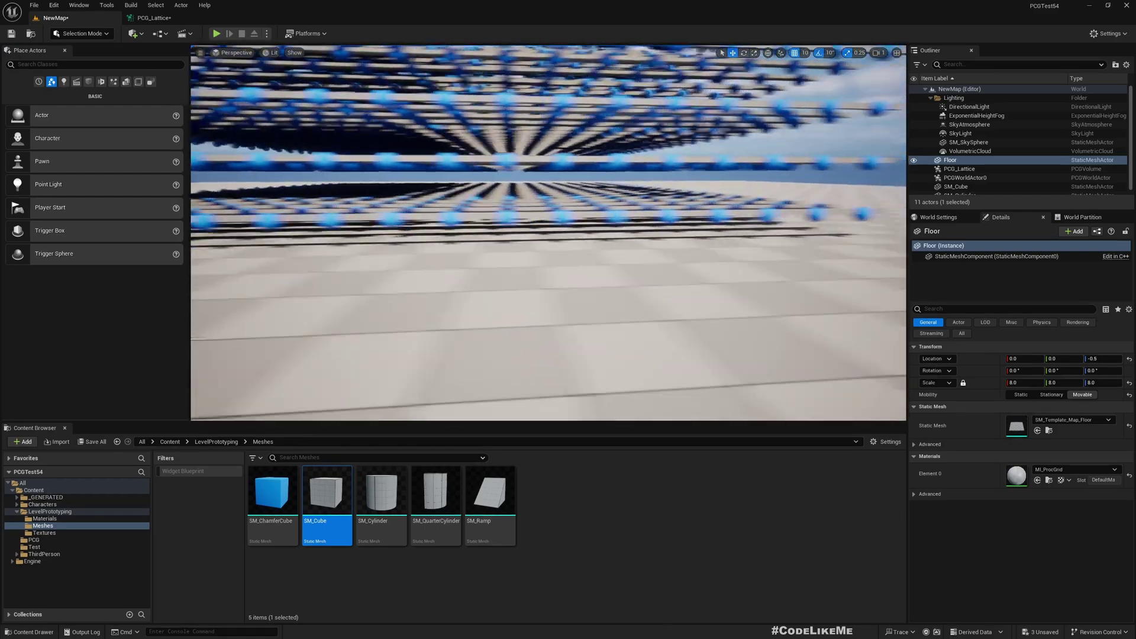
right_click_drag(548, 232, 652, 250)
key("w")
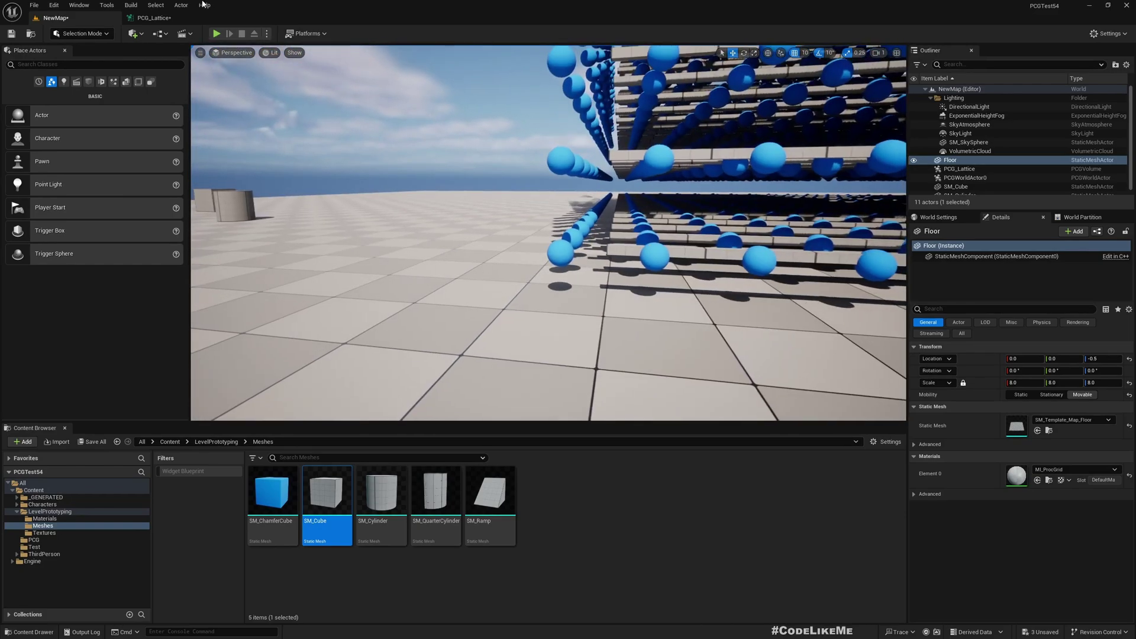
Step: Set the lower Transform Points node's Offset Min and Offset Max Y to -50 and check the beam alignment in the level
left_click(151, 17)
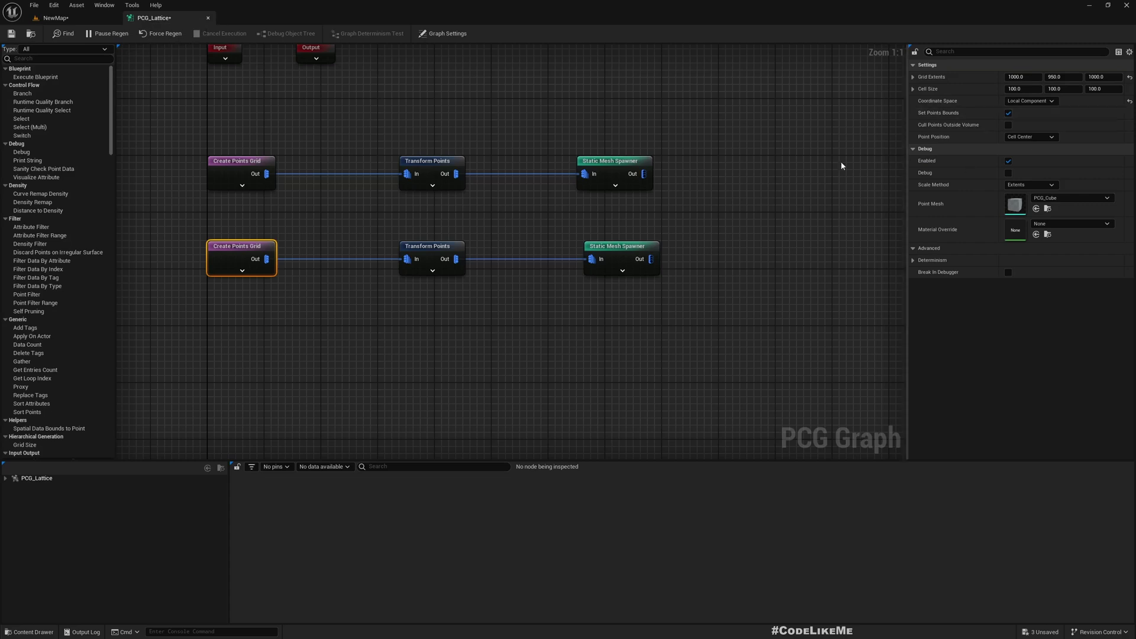
left_click(442, 247)
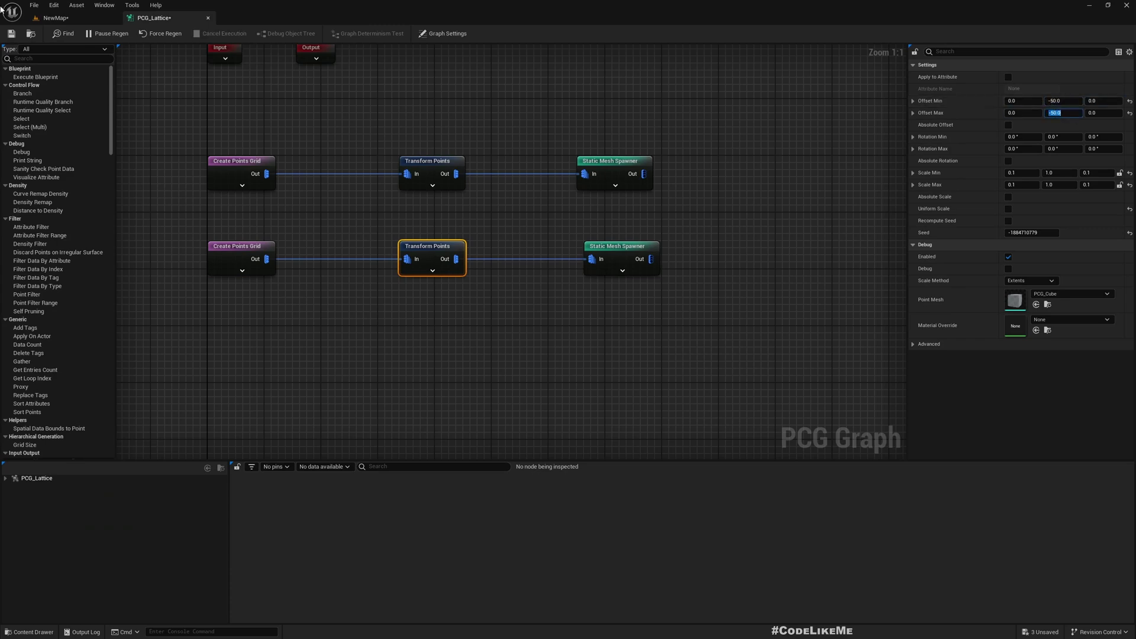
left_click(55, 18)
right_click_drag(548, 233, 797, 262)
right_click_drag(497, 225, 474, 243)
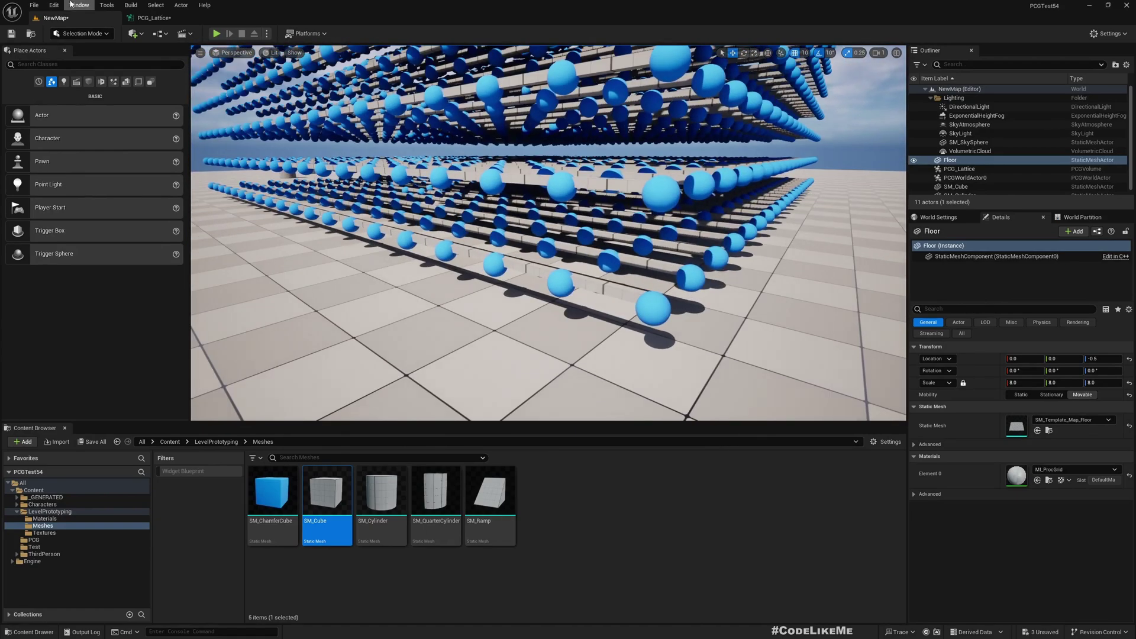
Step: Duplicate the lower chain of Create Points Grid, Transform Points and Static Mesh Spawner, and align the copy as a third row beneath it
left_click(151, 17)
right_click_drag(444, 329, 445, 312)
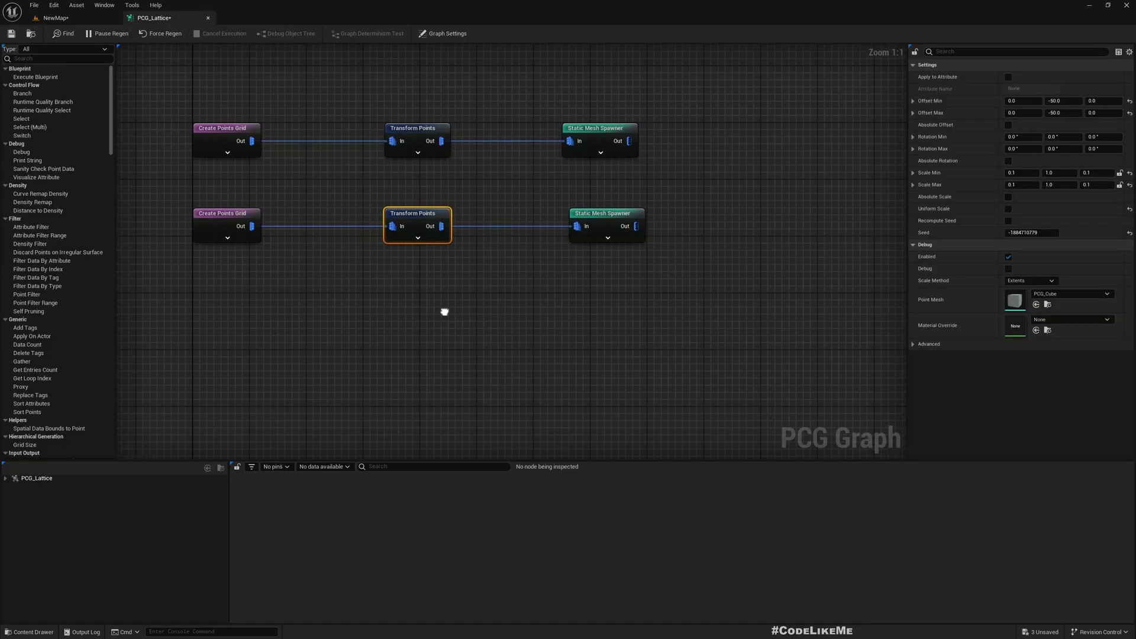
left_click(563, 310)
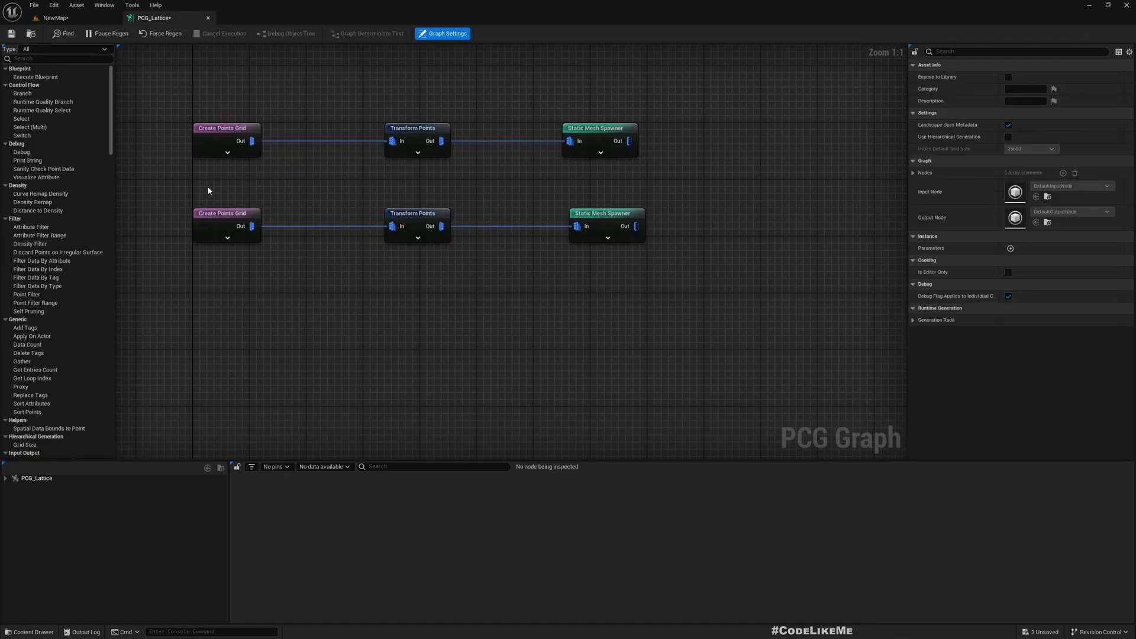
left_click_drag(243, 206, 680, 264)
key("ctrl+c")
key("ctrl+v")
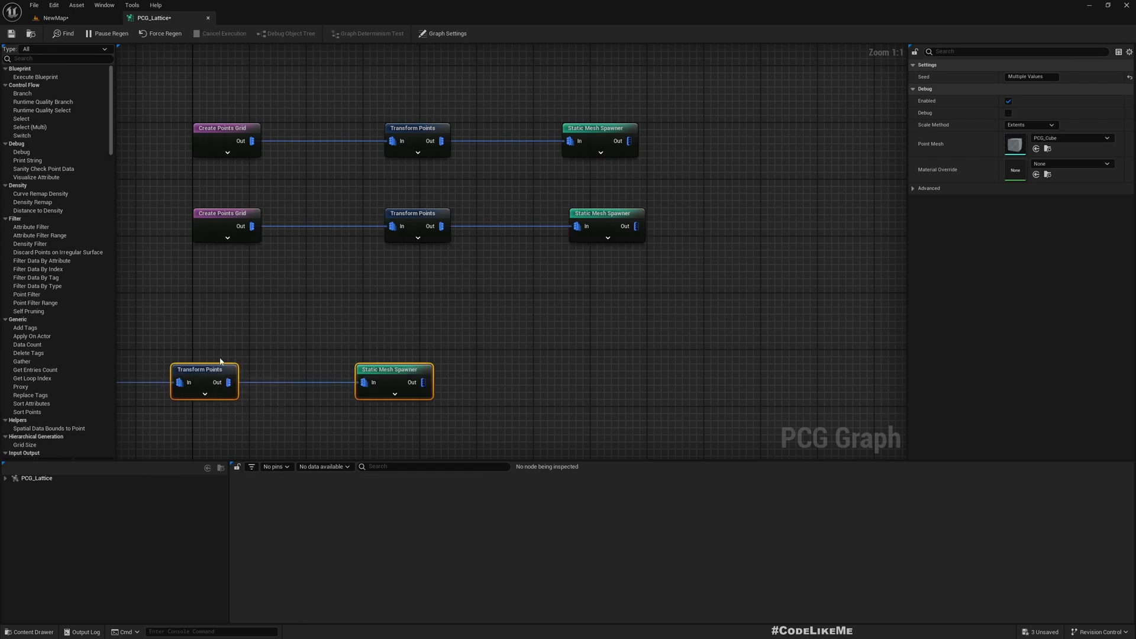
left_click_drag(204, 375, 418, 304)
Step: Set the third row's Transform Points Rotation Min and Rotation Max Z to 90° and check the crossing beams in the level
left_click(418, 304)
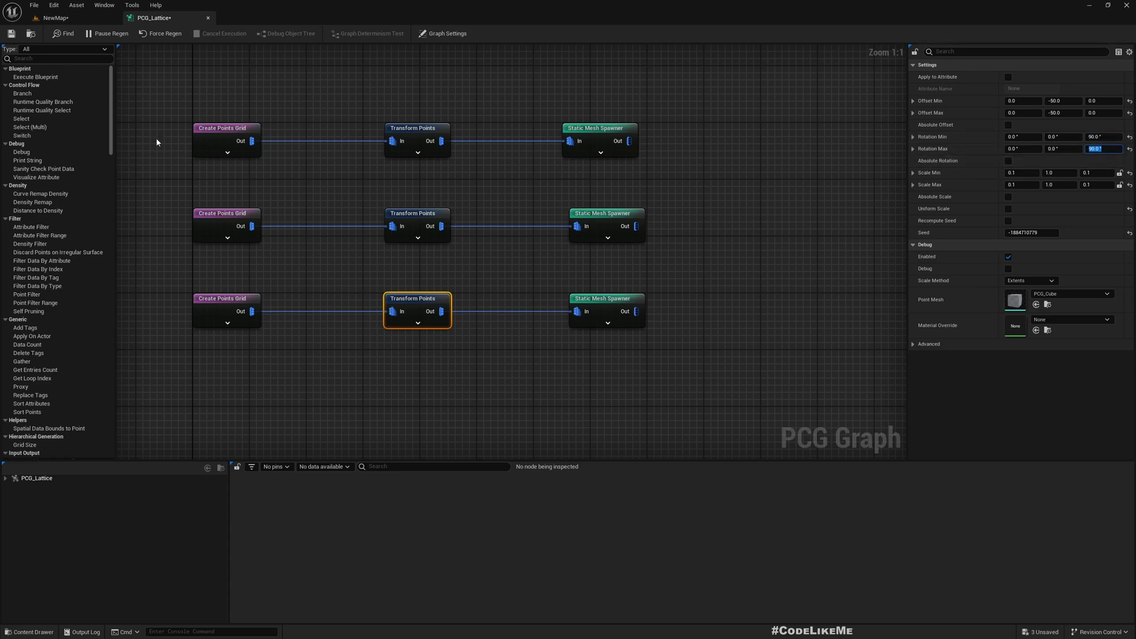
left_click(55, 17)
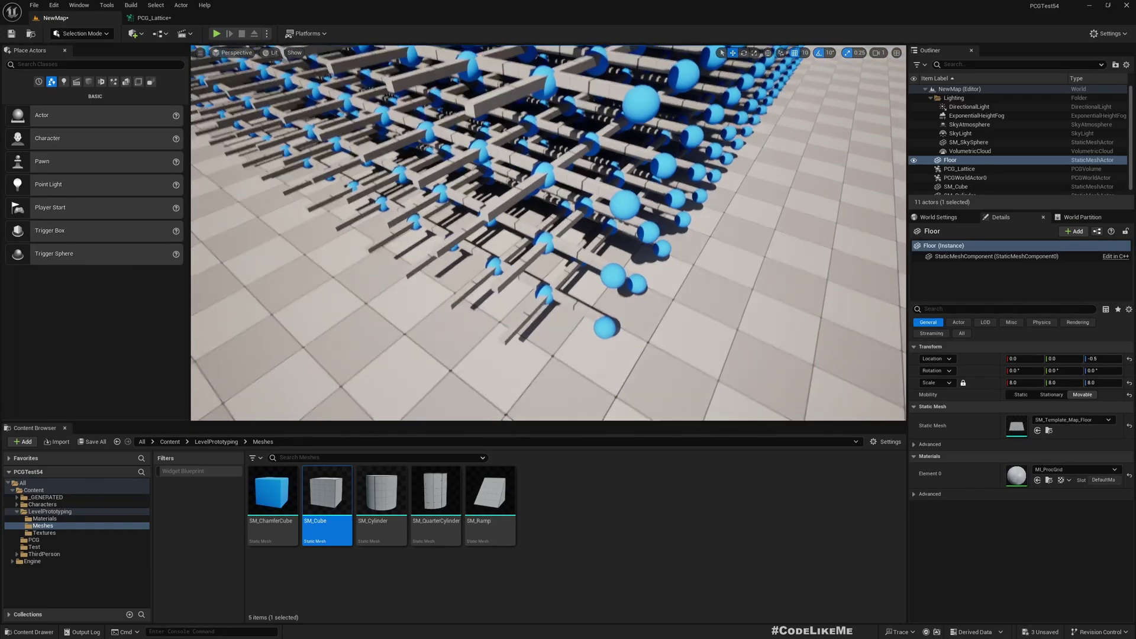
right_click_drag(548, 233, 562, 181)
left_click(154, 18)
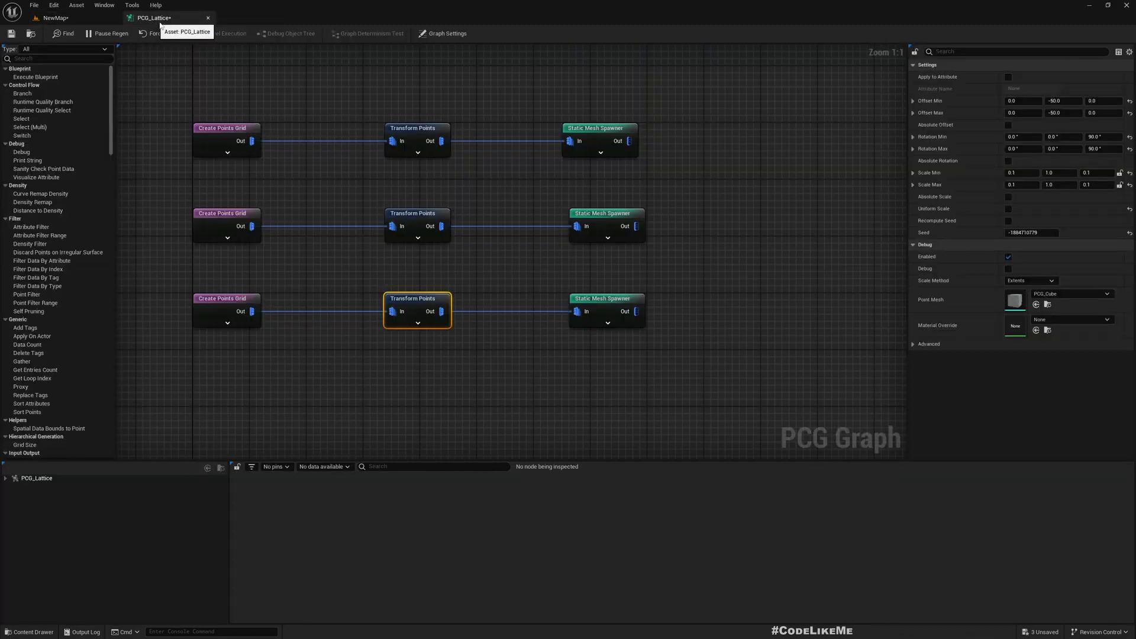
Step: Set the third row's Create Points Grid Grid Extents to 950 in X and 1000 in Y
left_click(219, 301)
left_click(1028, 78)
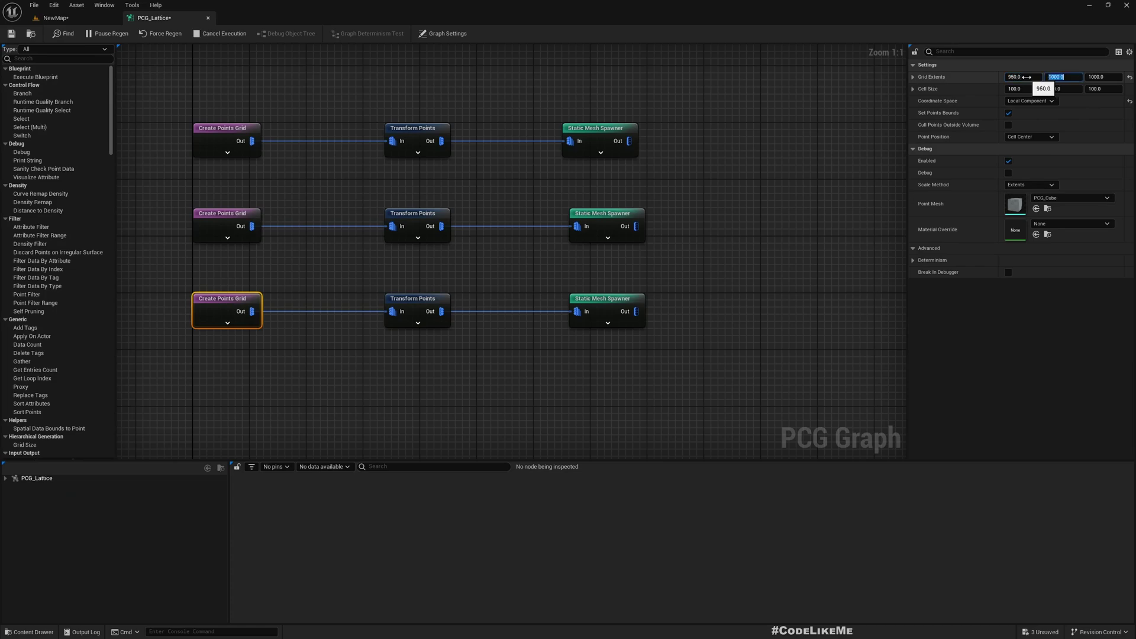
Step: Set the third row's Transform Points Offset Min to -50, 0, 0 and Offset Max X to -50, and check the crossing beams in the level
left_click(402, 305)
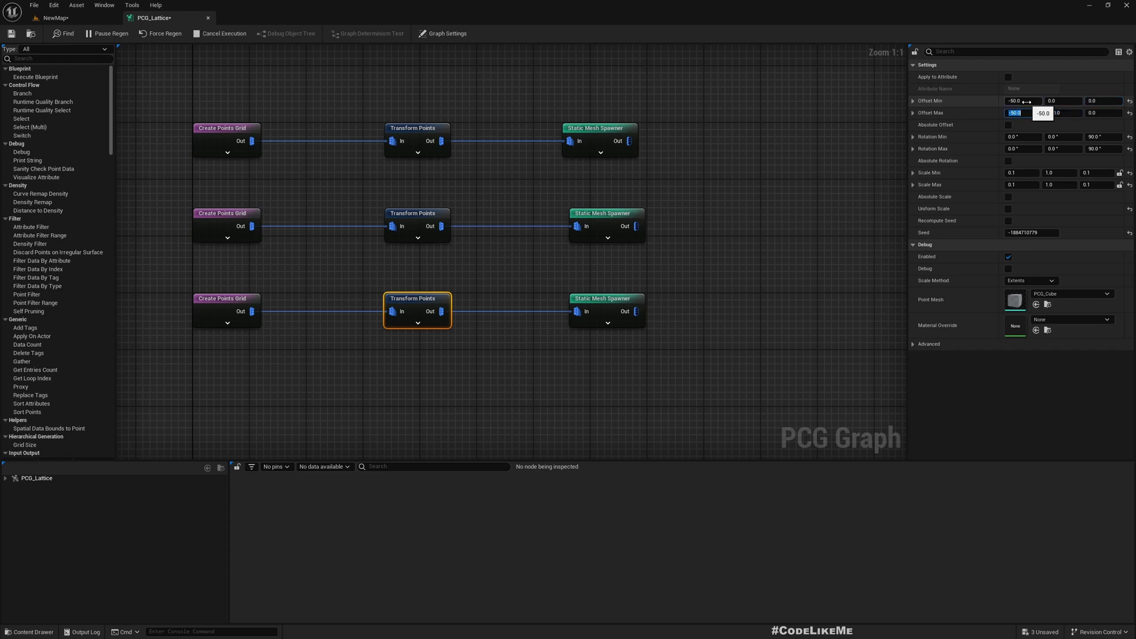
left_click(55, 18)
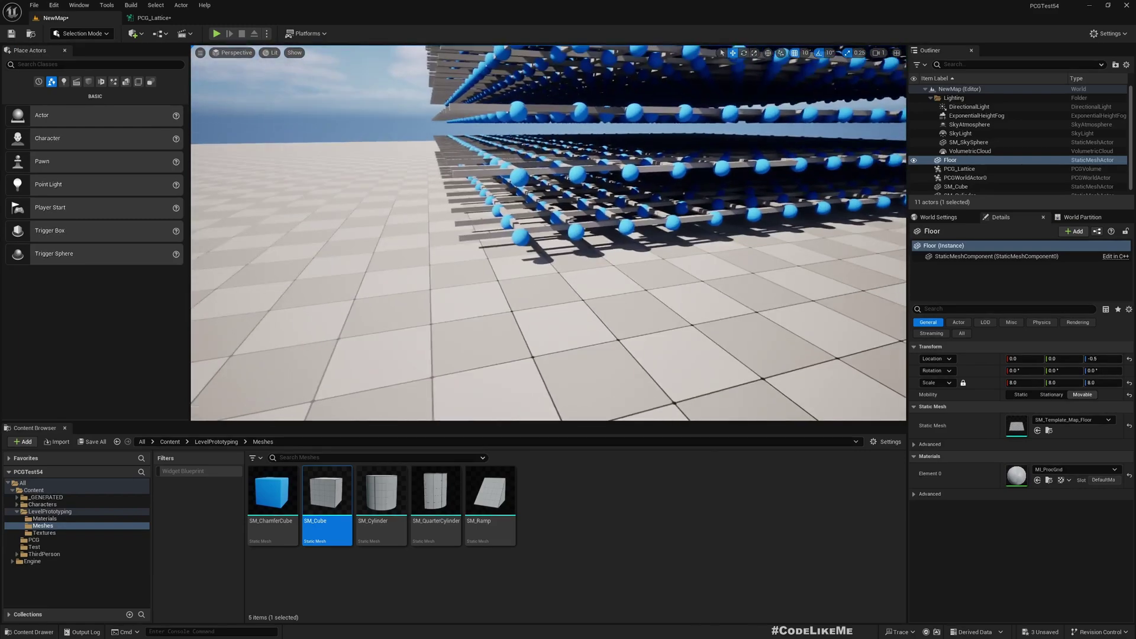
right_click_drag(548, 233, 497, 204)
key("w")
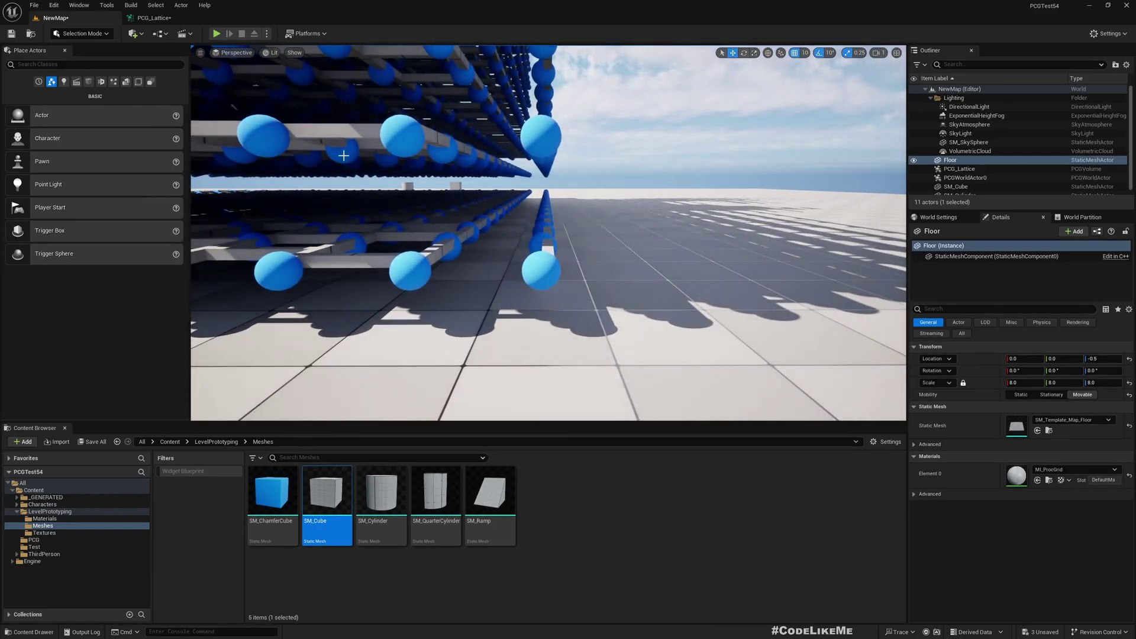
Step: Set the third row's Transform Points Offset Min and Offset Max X to 50 and check the beam corners in the level
left_click(156, 17)
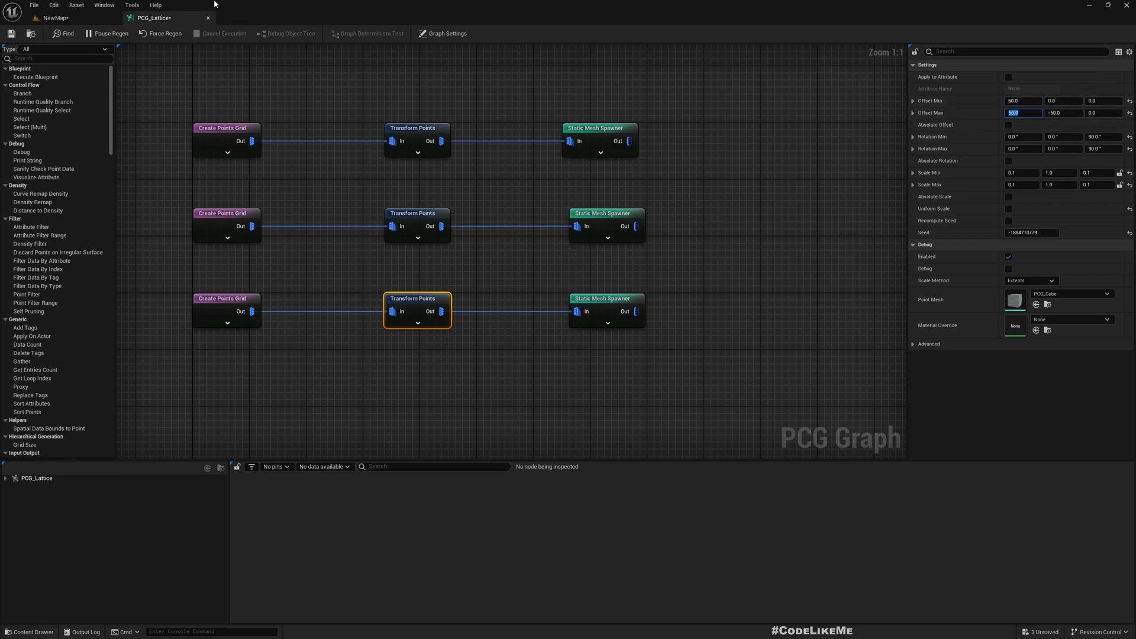
left_click(54, 18)
right_click_drag(548, 237, 509, 181)
right_click_drag(440, 67, 440, 67)
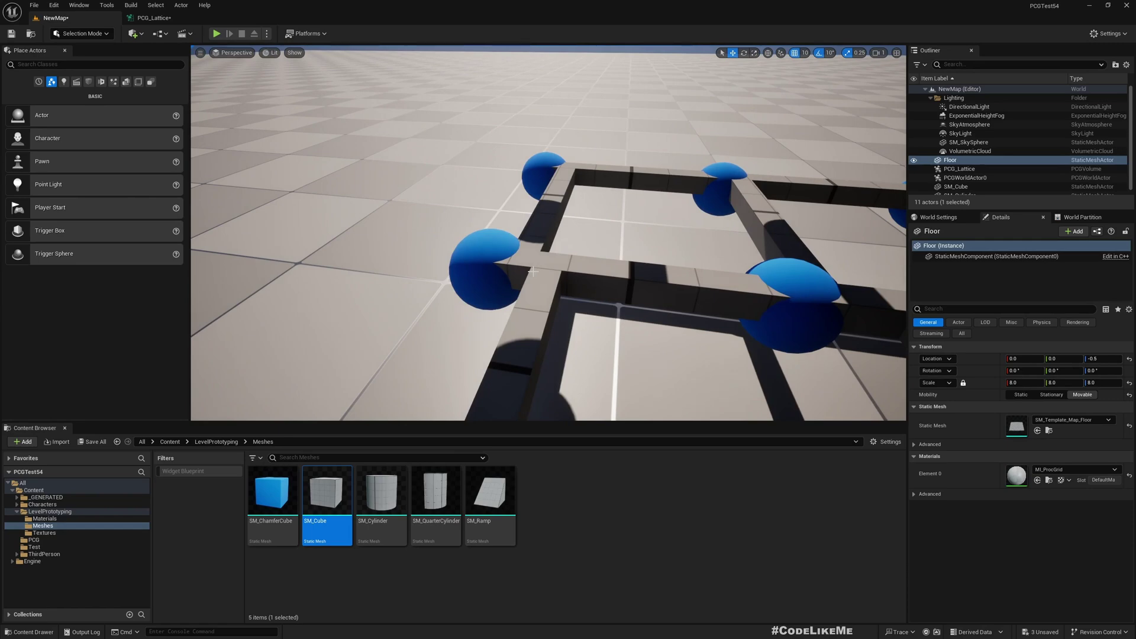
right_click_drag(533, 271, 533, 271)
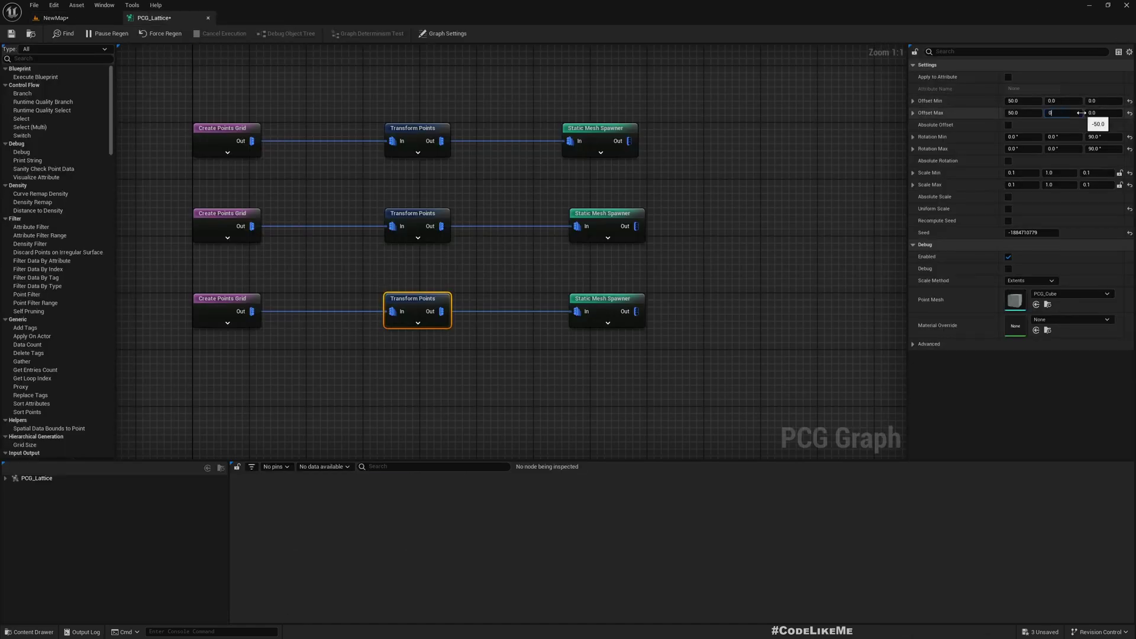
Step: Set the third row's Transform Points Offset Max Y to 0 and select the generated lattice in the level to check it
left_click(77, 18)
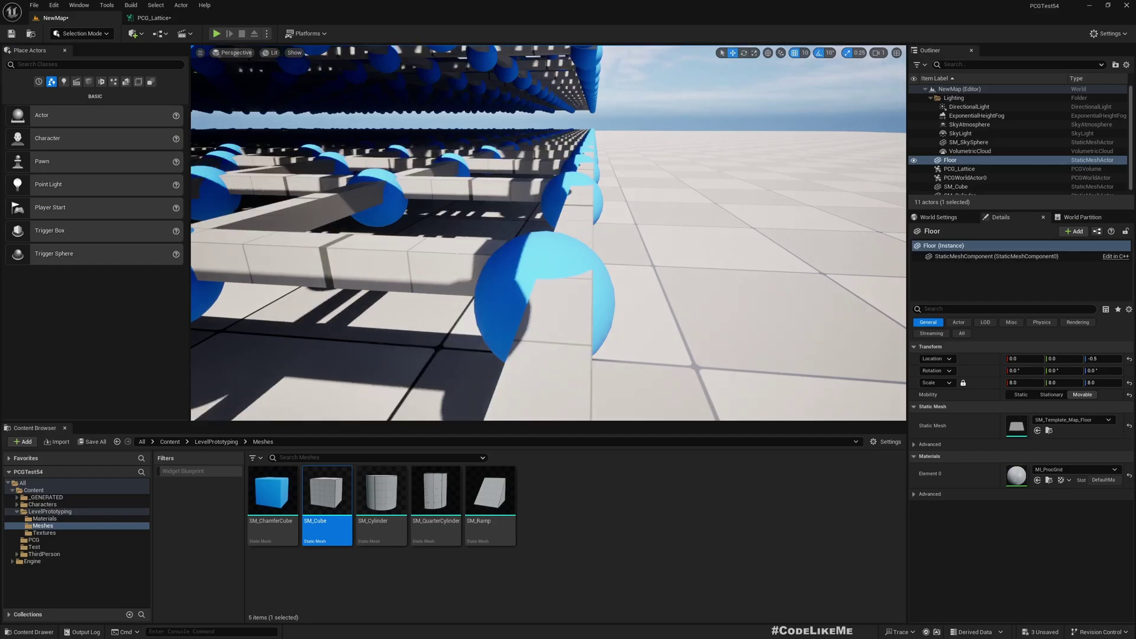
right_click_drag(548, 233, 485, 235)
left_click(553, 253)
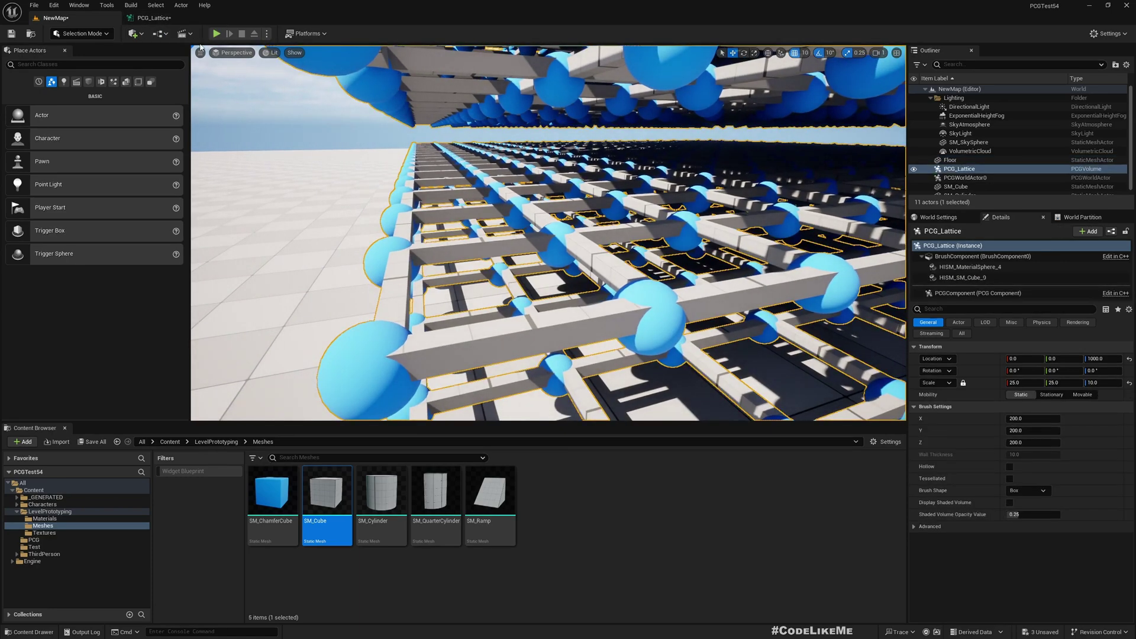
Step: Examine a sphere's position relative to its beam in the Front view, return to Perspective and inspect the lattice joints up close
left_click(234, 52)
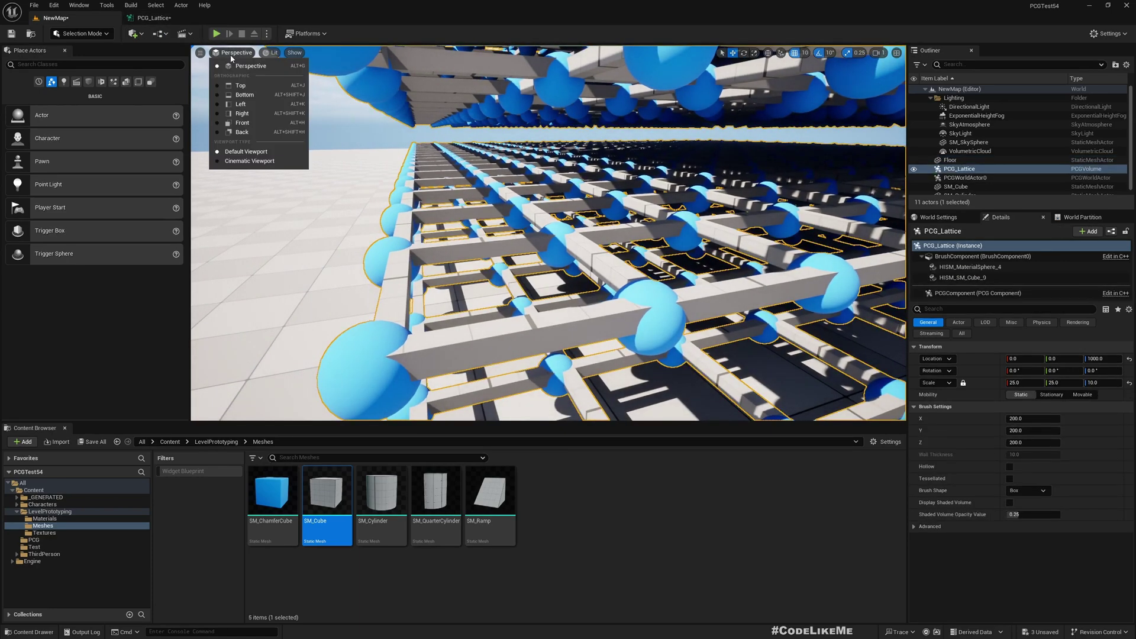
left_click(260, 123)
scroll(552, 268, "up", 6)
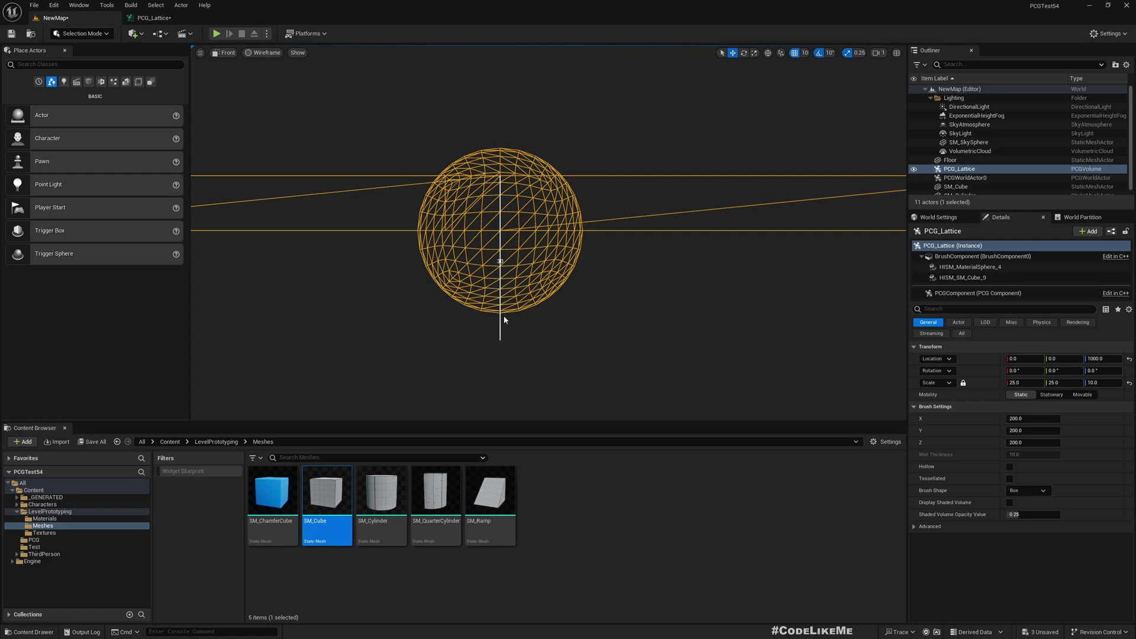
middle_click_drag(504, 318, 503, 318)
left_click(234, 52)
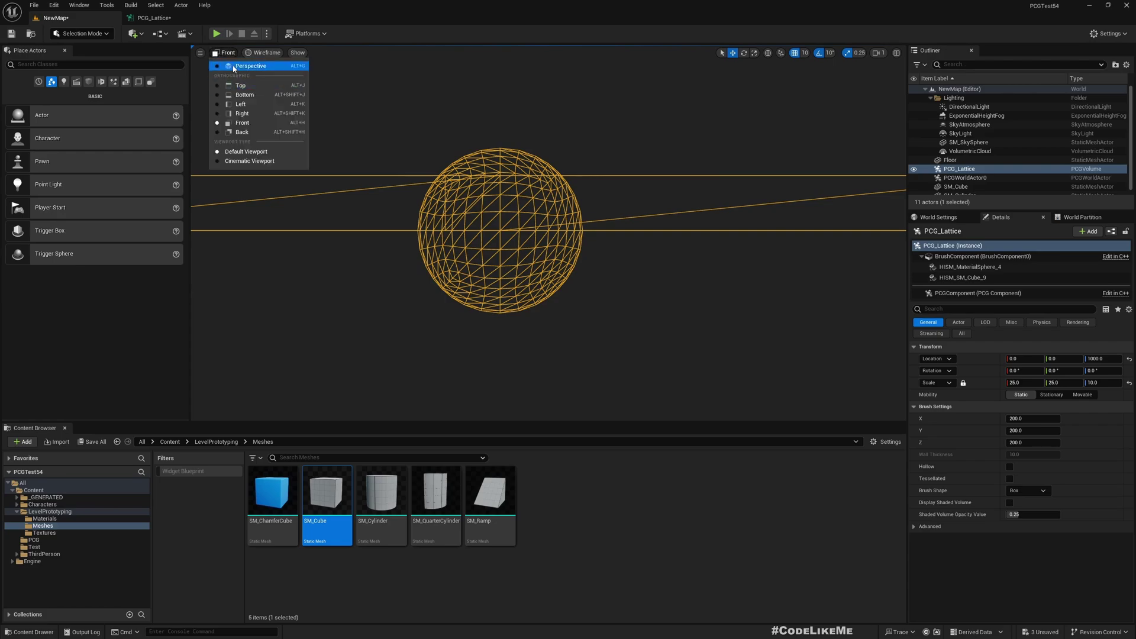
left_click(237, 66)
key("s")
mouse_move(460, 179)
right_mouse_down()
mouse_move(391, 179)
mouse_move(474, 183)
mouse_move(391, 168)
mouse_move(474, 172)
right_mouse_up()
key("w")
key("w")
key("d")
key("e")
right_click_drag(548, 232, 548, 233)
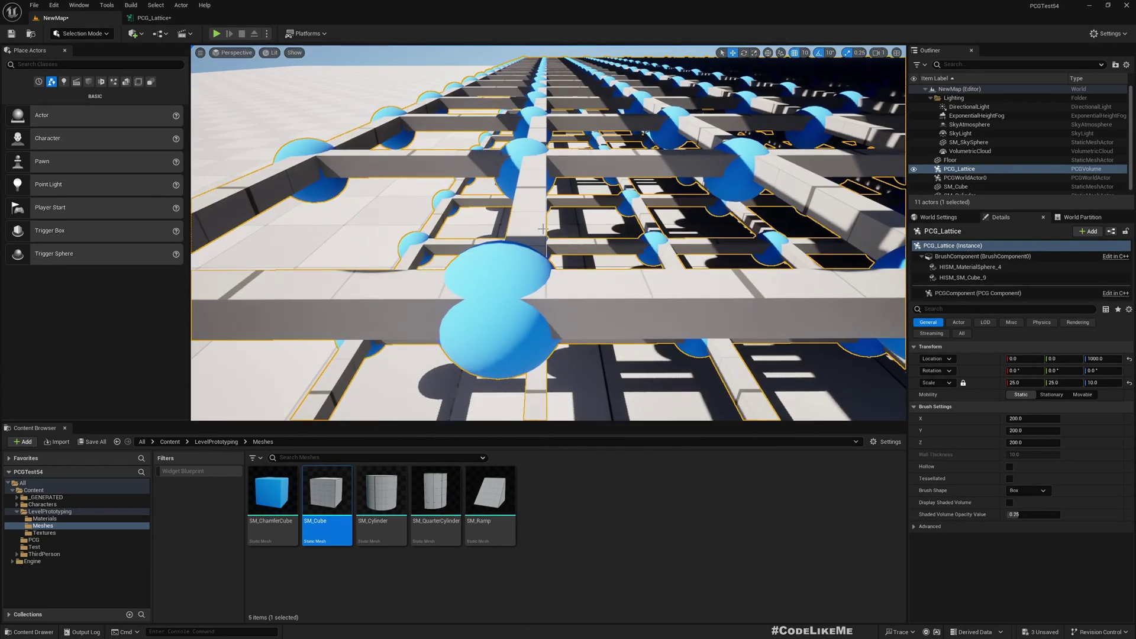
Step: Set the top row's Transform Points Offset Min and Offset Max Z to 7.5 and check the sphere height against the beams
left_click(149, 18)
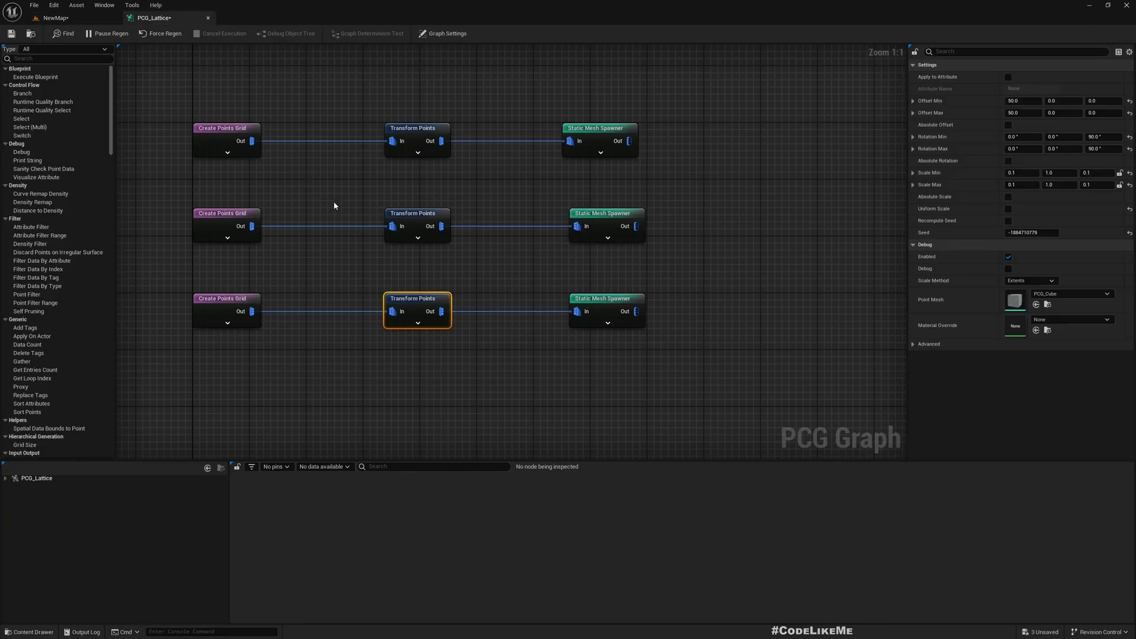
left_click(414, 134)
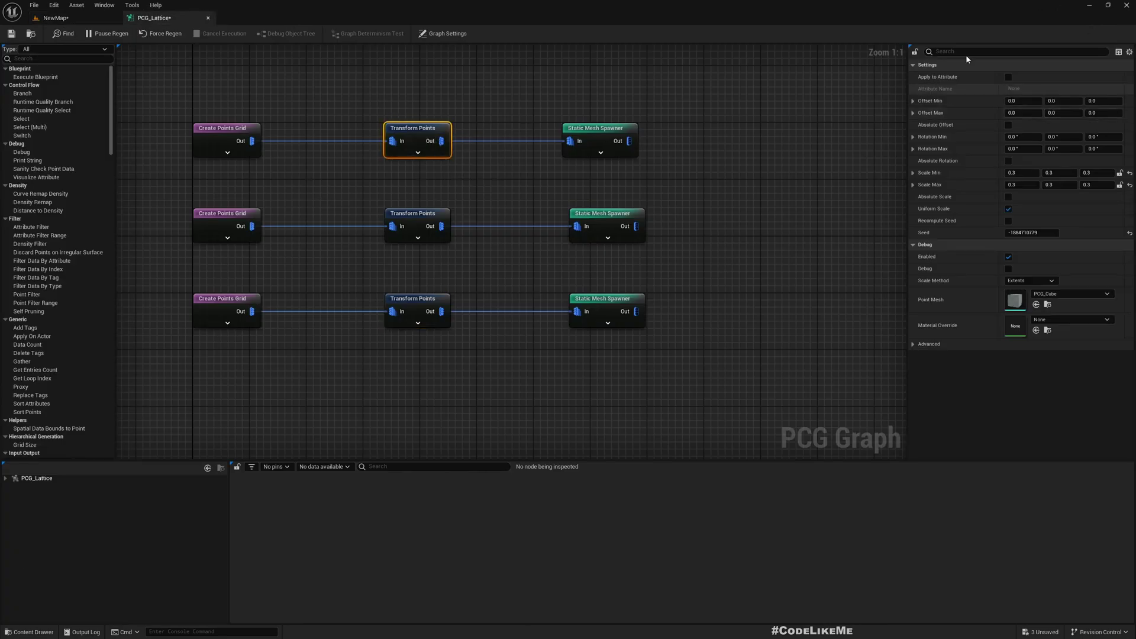
left_click(56, 18)
mouse_move(548, 233)
right_mouse_down()
mouse_move(548, 178)
mouse_move(565, 210)
mouse_move(537, 215)
right_mouse_up()
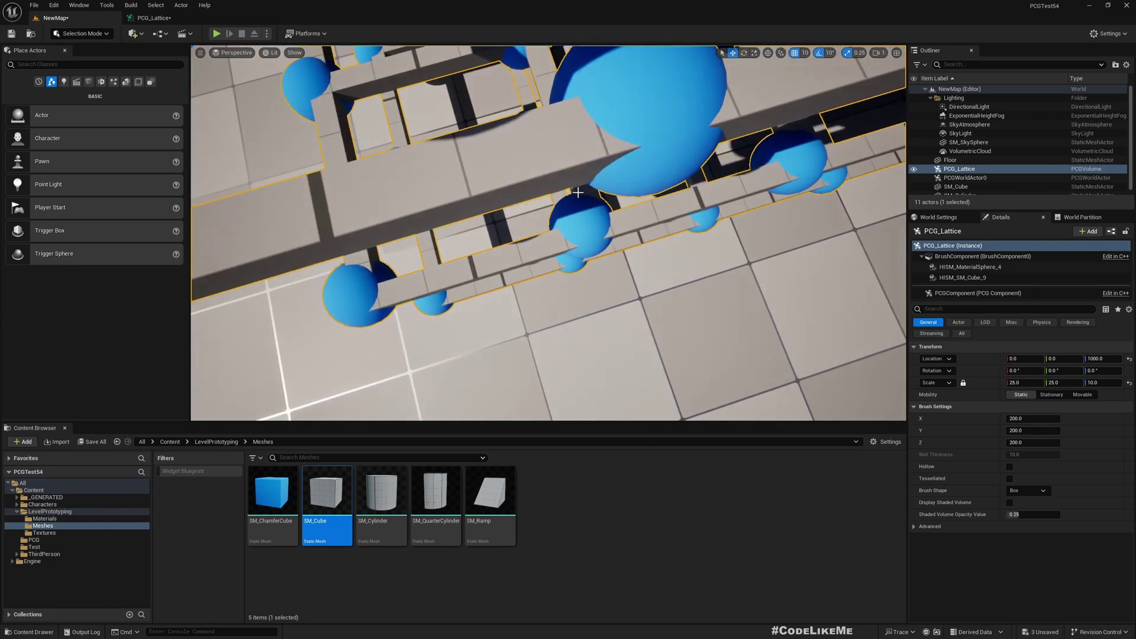
left_click(154, 18)
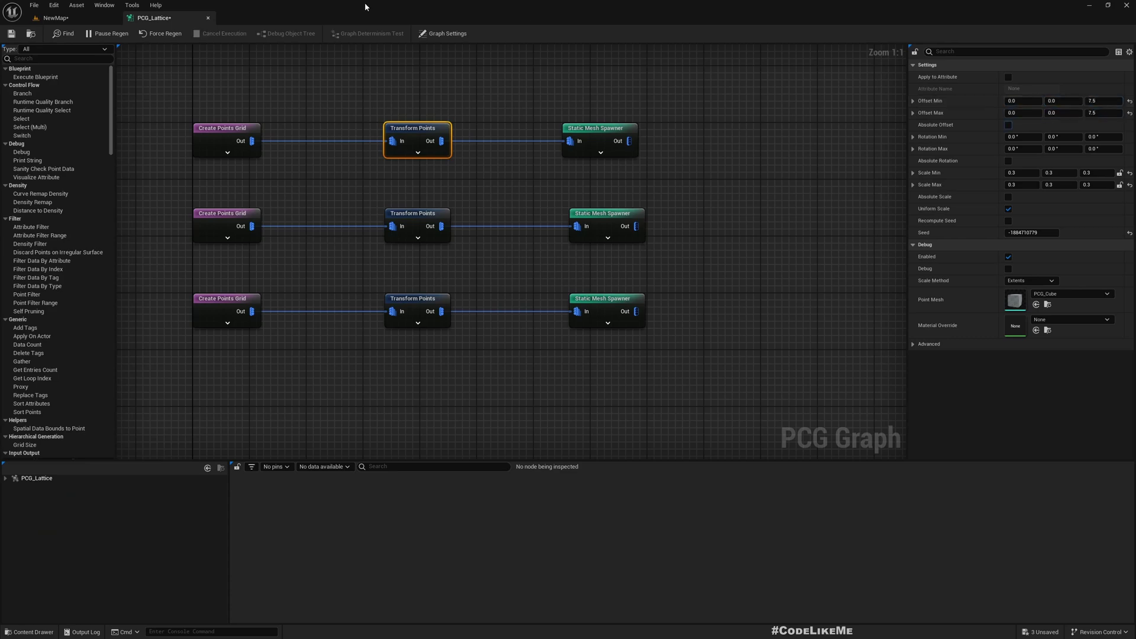
left_click(55, 18)
key("w")
right_click_drag(548, 233, 585, 290)
key("e")
key("w")
key("d")
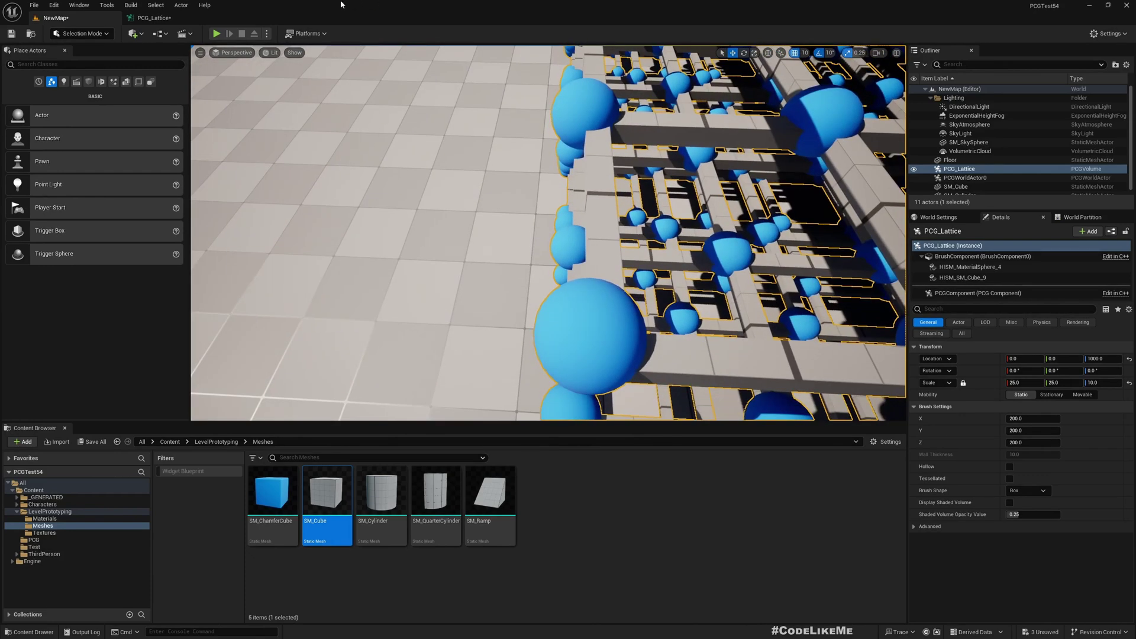
Step: Set the top row's Transform Points Offset Min and Offset Max X to 7.5 and check the sphere centring in the level
left_click(155, 18)
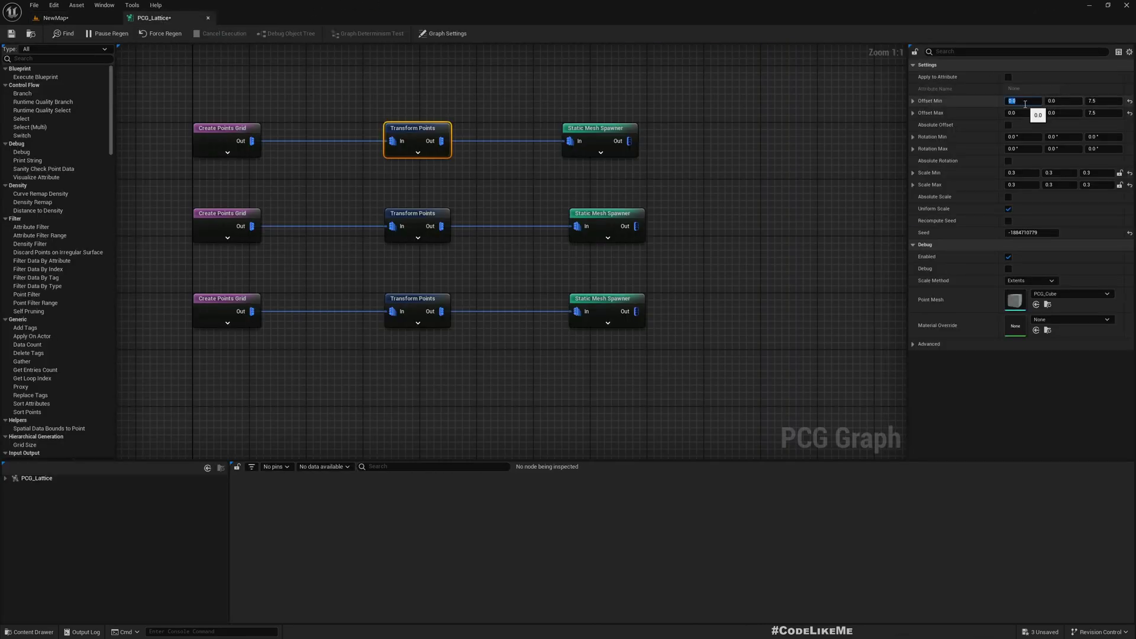
left_click(67, 22)
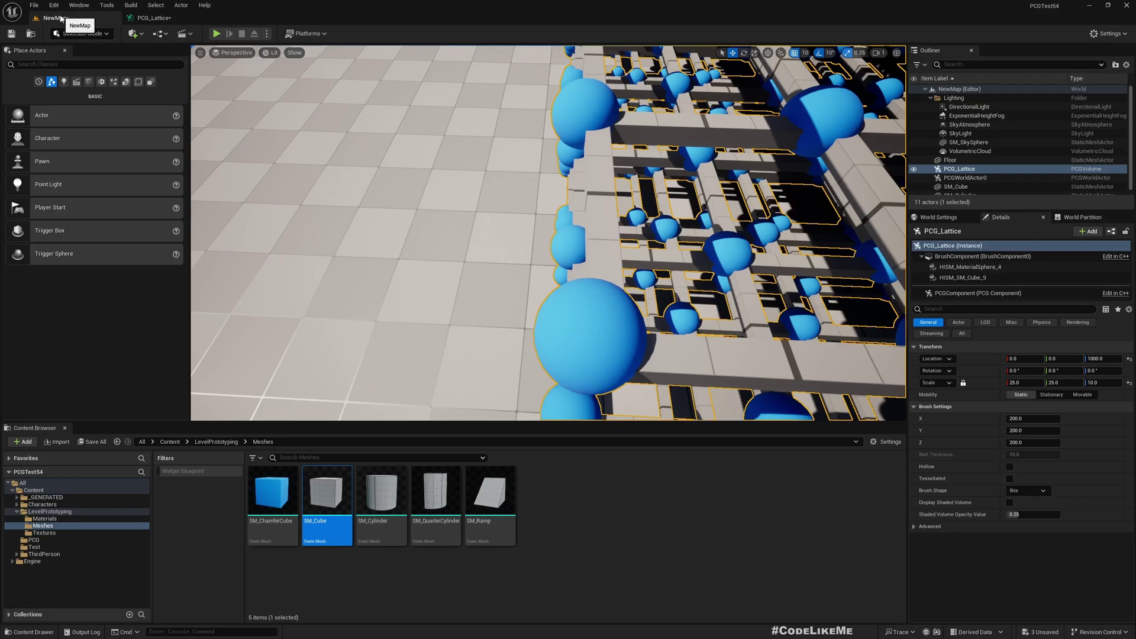
right_click_drag(597, 363, 619, 363)
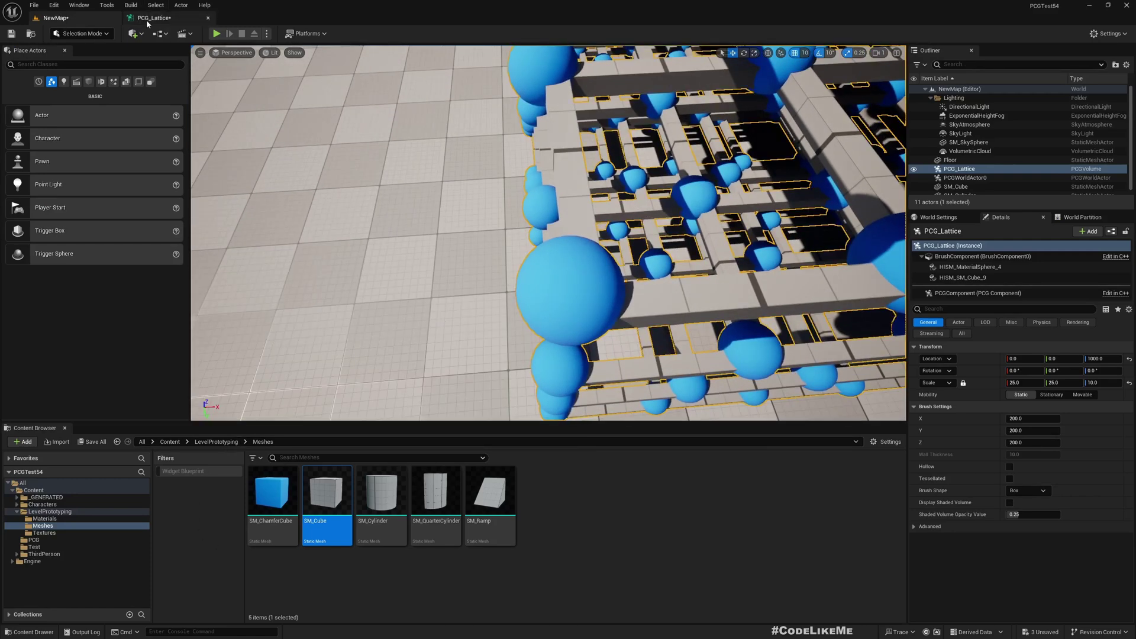
left_click(155, 18)
left_click(1029, 102)
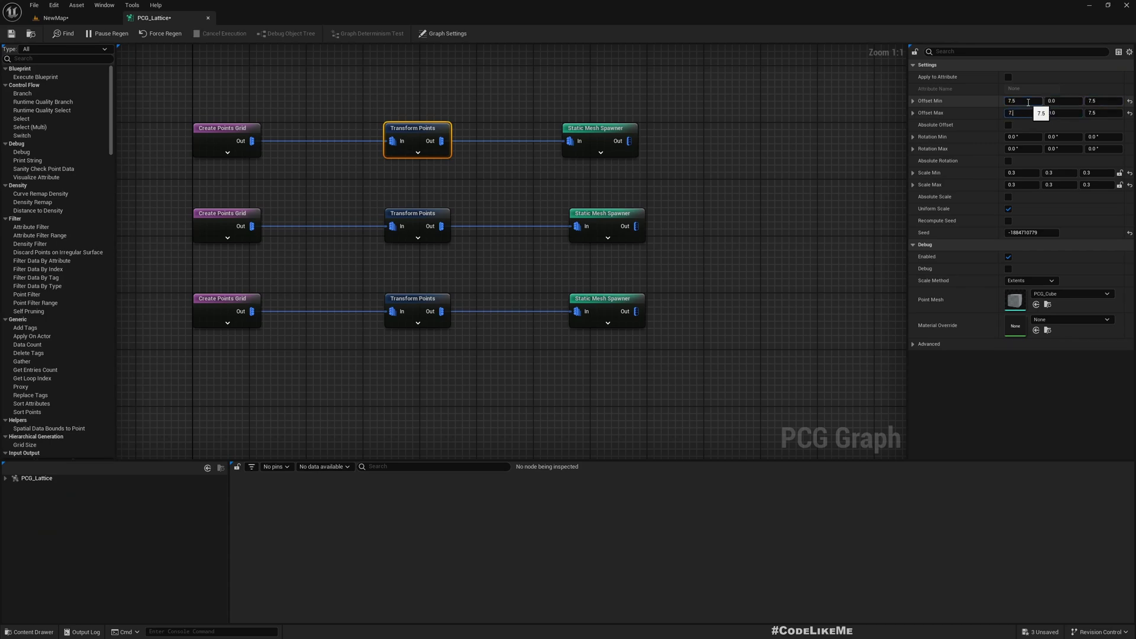
left_click(54, 18)
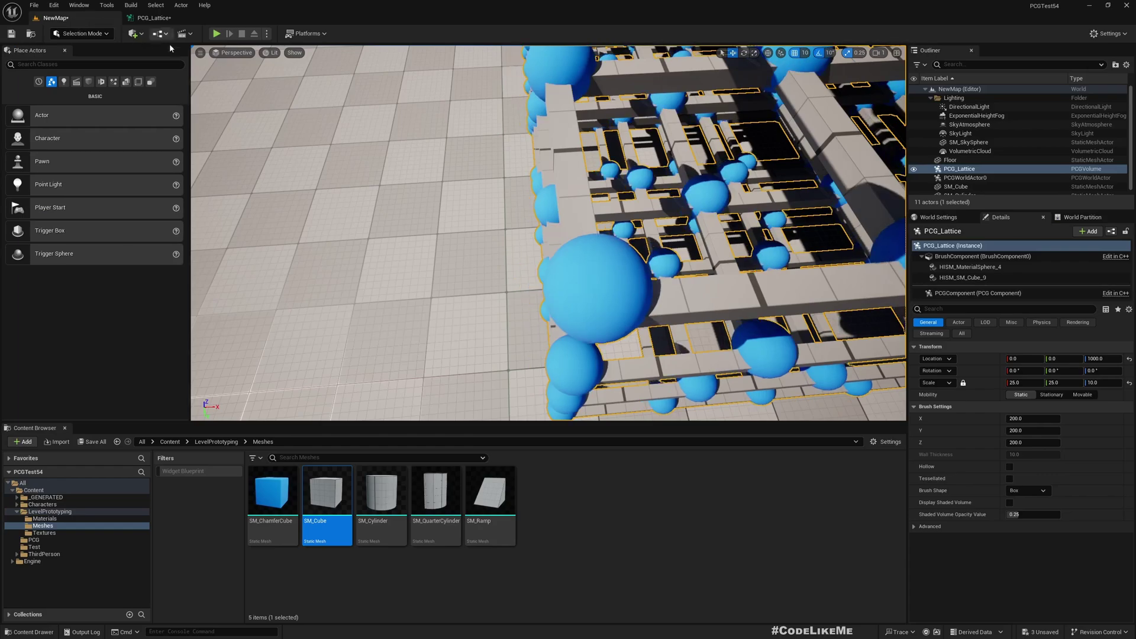
right_click_drag(441, 188, 201, 198)
right_click_drag(615, 213, 621, 204)
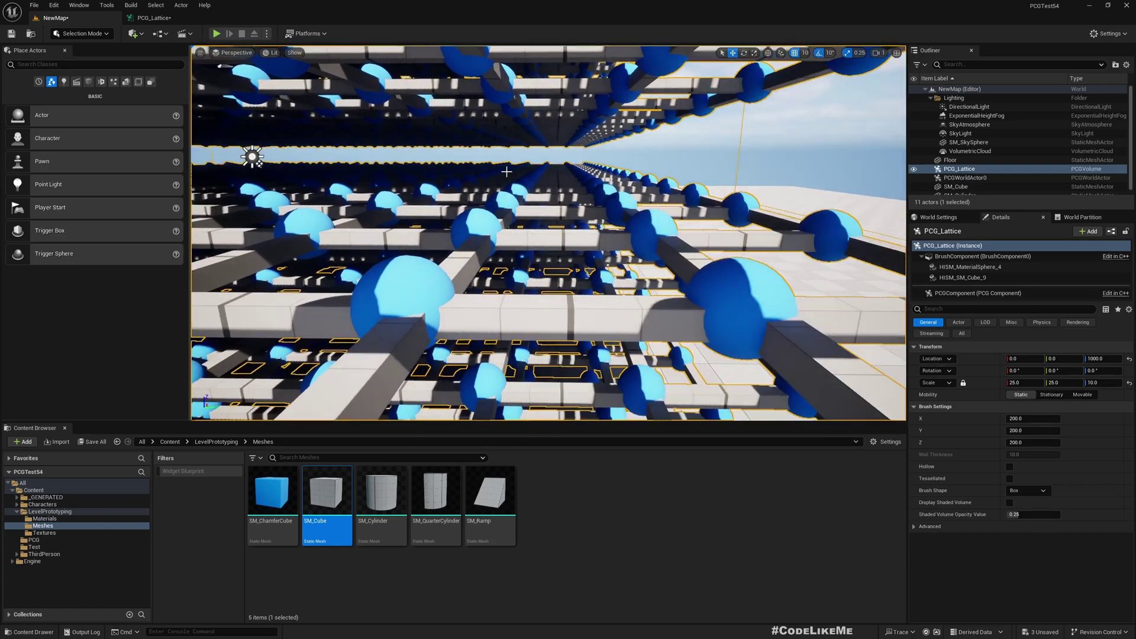
middle_click_drag(508, 172, 469, 184)
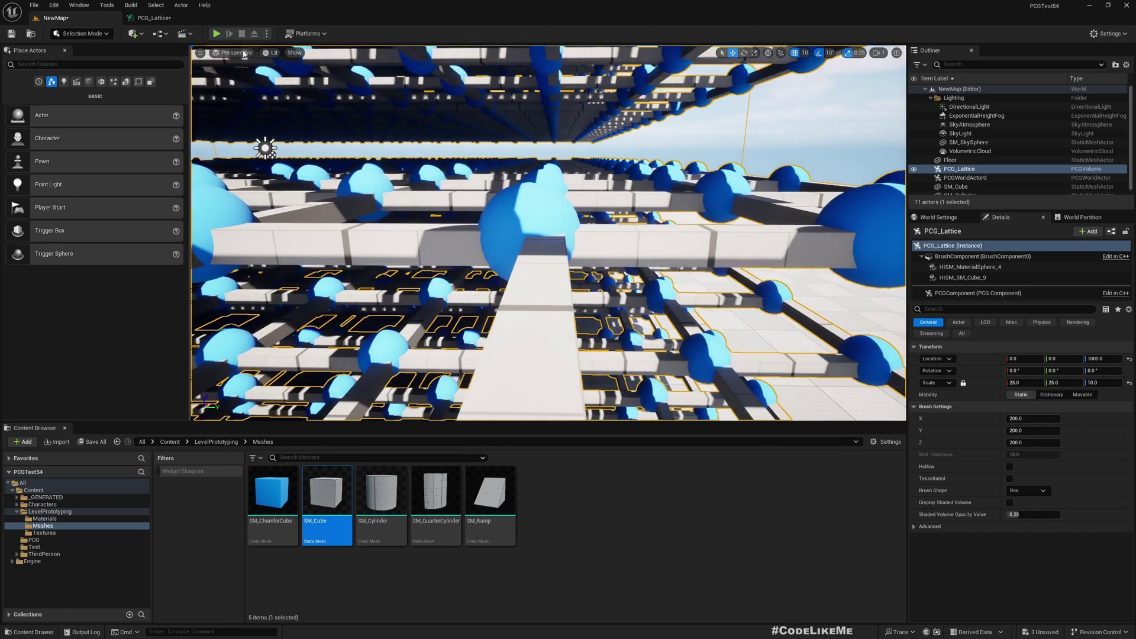
Step: Try -7.5 for the top row's Transform Points Offset Min and Offset Max Y and check the spheres in the level
left_click(151, 18)
left_click(1078, 102)
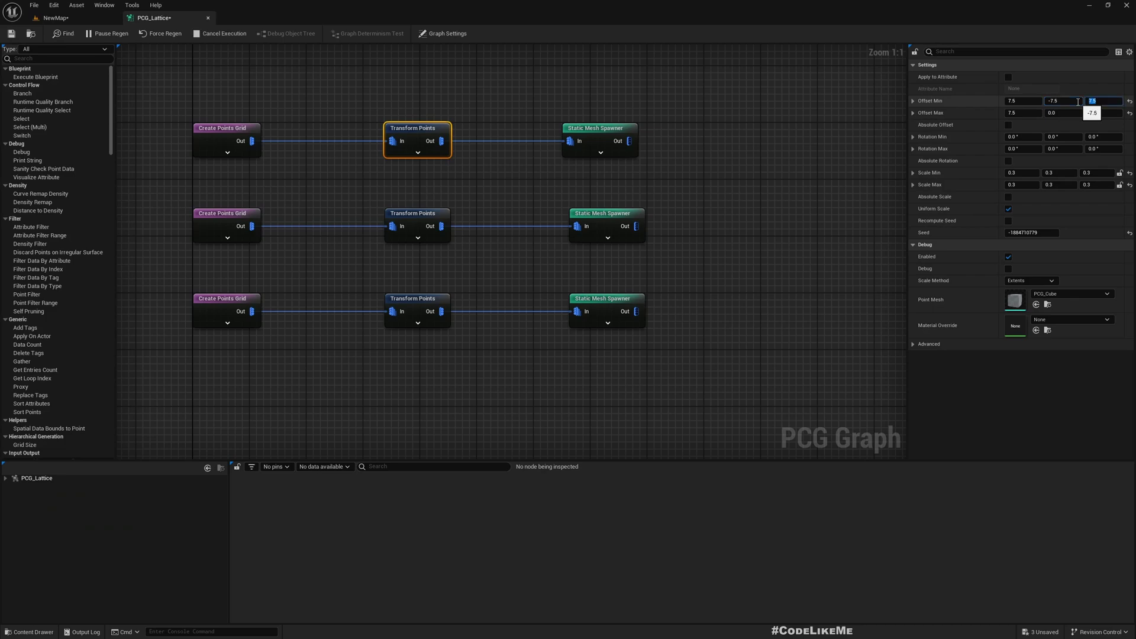
key("Return")
type("-7.5")
key("Return")
left_click(55, 18)
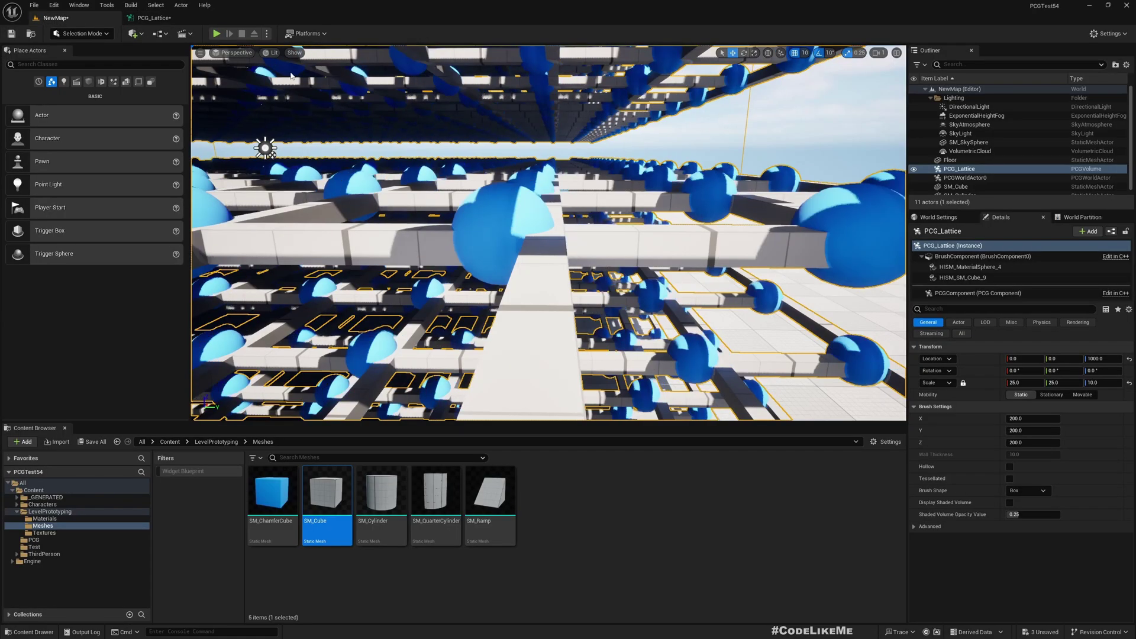
Step: Try 7.5 for the top row's Transform Points Offset Min and Offset Max Y and inspect the beam joints in the level
left_click(152, 18)
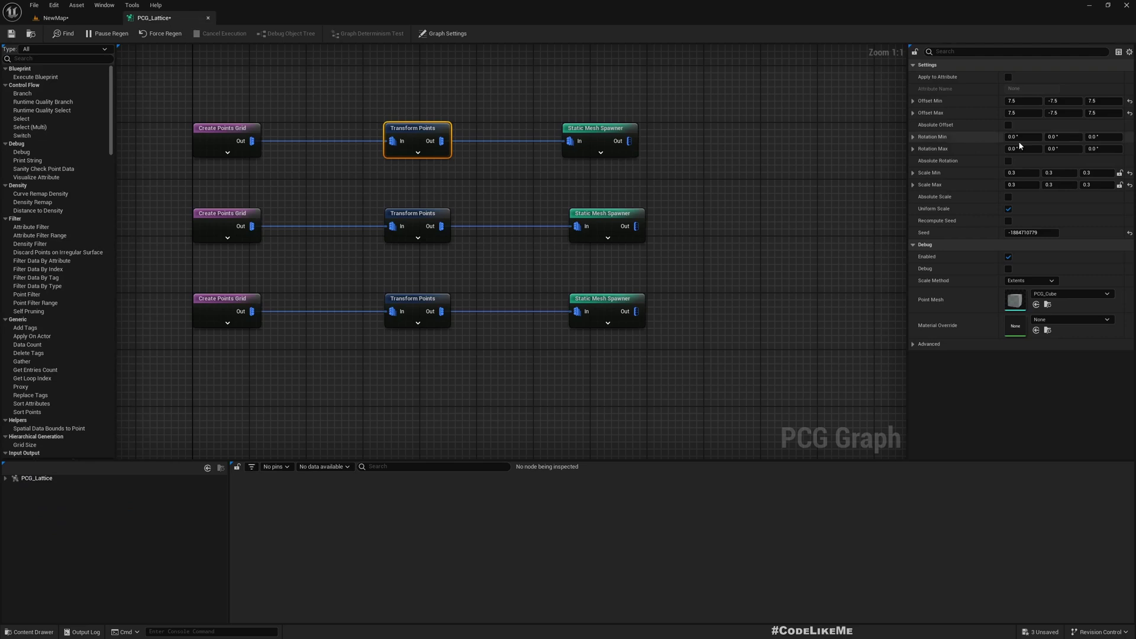
left_click(1073, 100)
type("7.5")
key("Tab")
key("Tab")
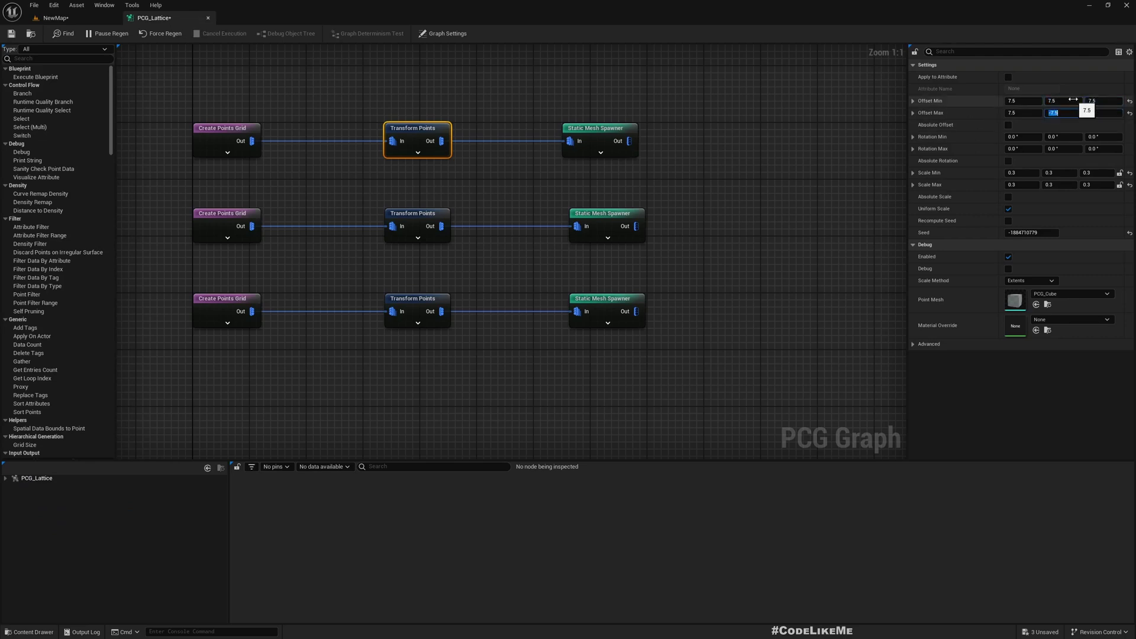
type("7.5")
key("Return")
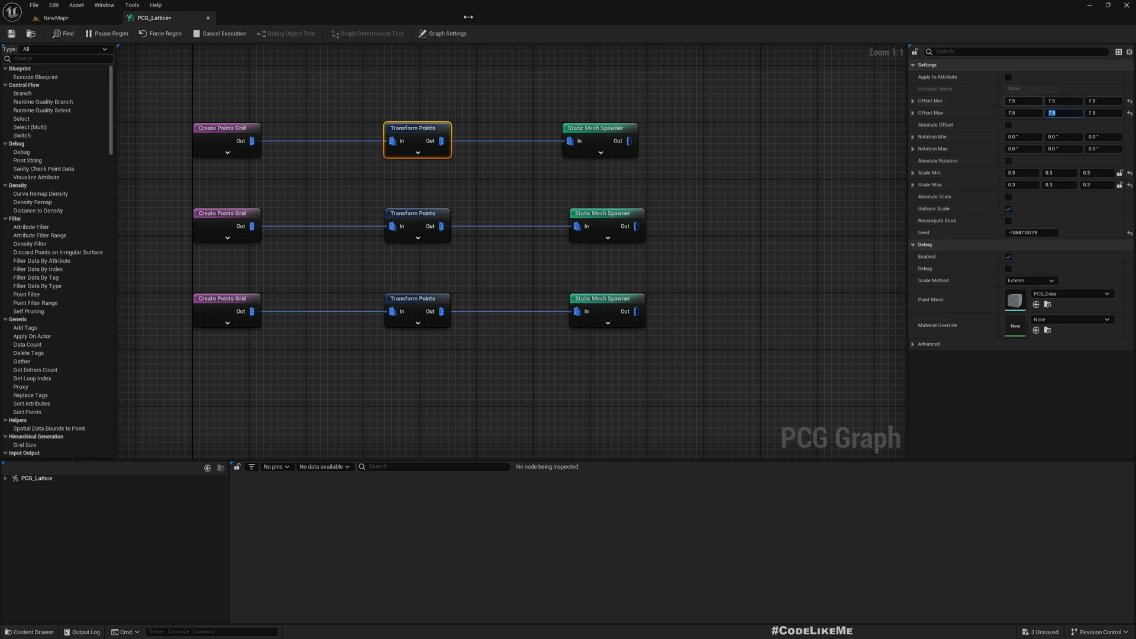
left_click(55, 18)
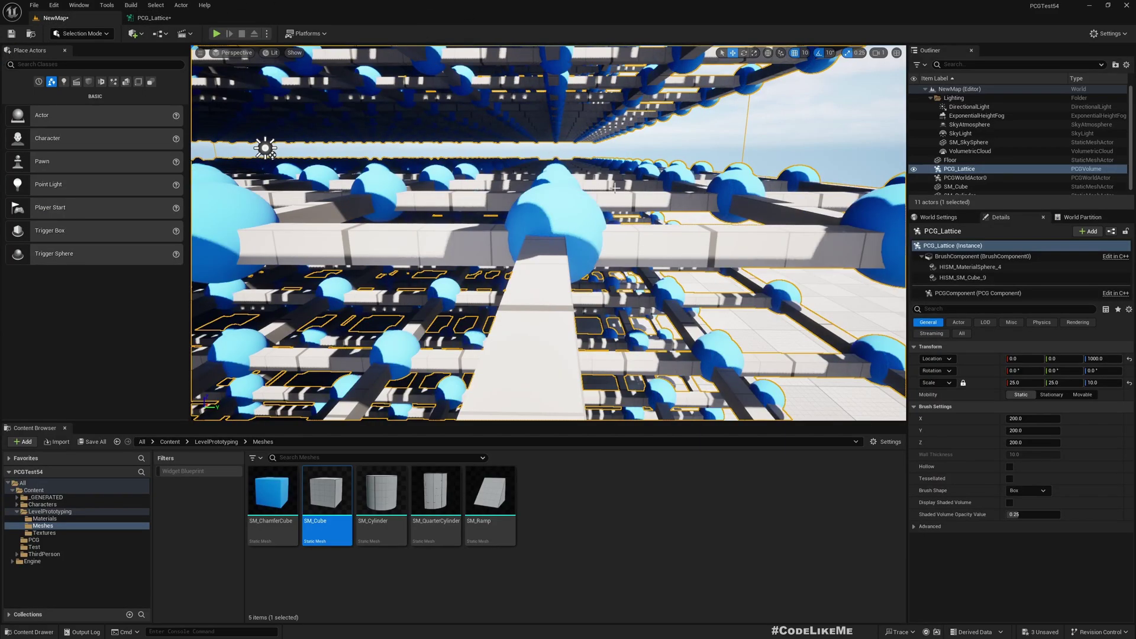
key("w")
right_click_drag(651, 197, 627, 261)
right_click_drag(603, 186, 592, 184)
right_click_drag(256, 46, 282, 53)
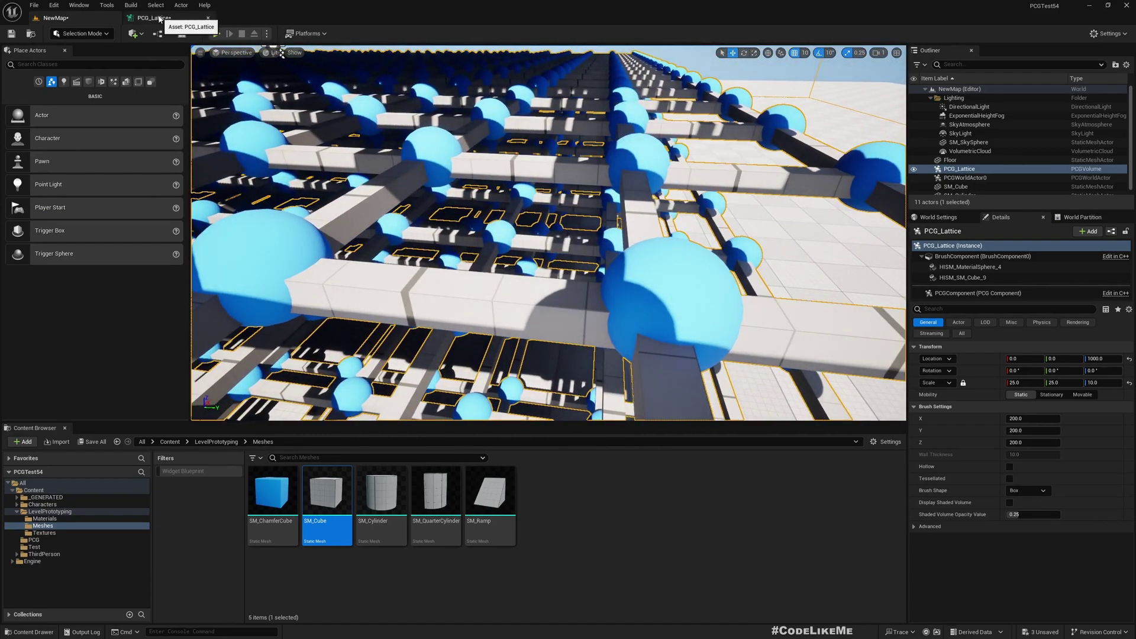
mouse_move(262, 122)
right_mouse_down()
mouse_move(278, 118)
mouse_move(262, 122)
right_mouse_up()
Step: Set the top row's Transform Points Offset Min and Offset Max Y to 0 and check the lattice in the level
left_click(155, 18)
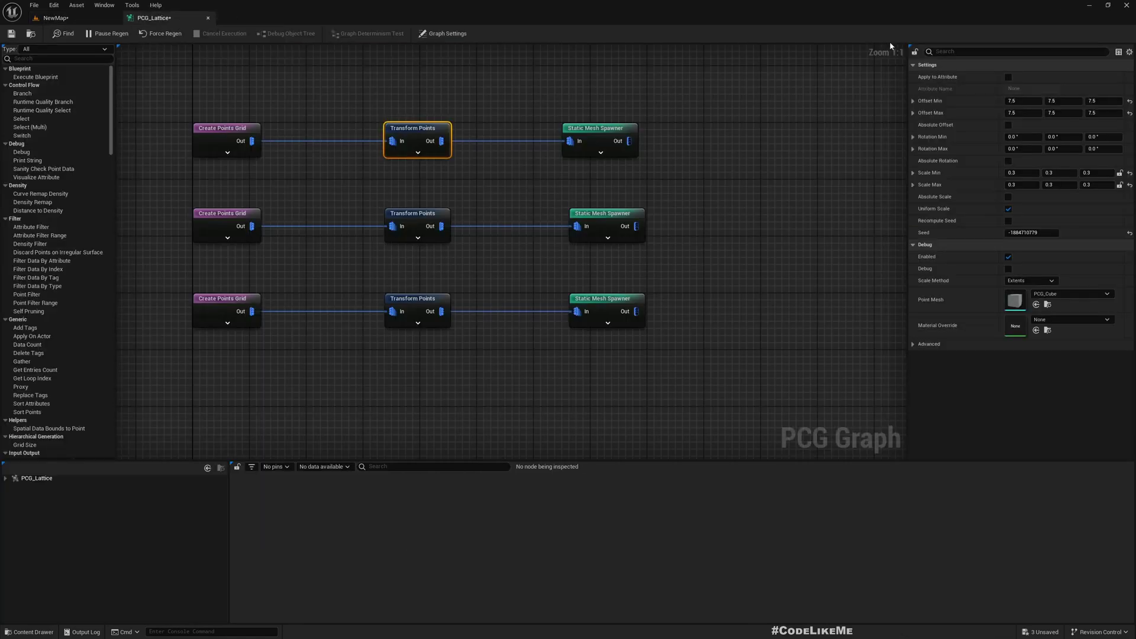
left_click(1063, 101)
type("0")
key("Tab")
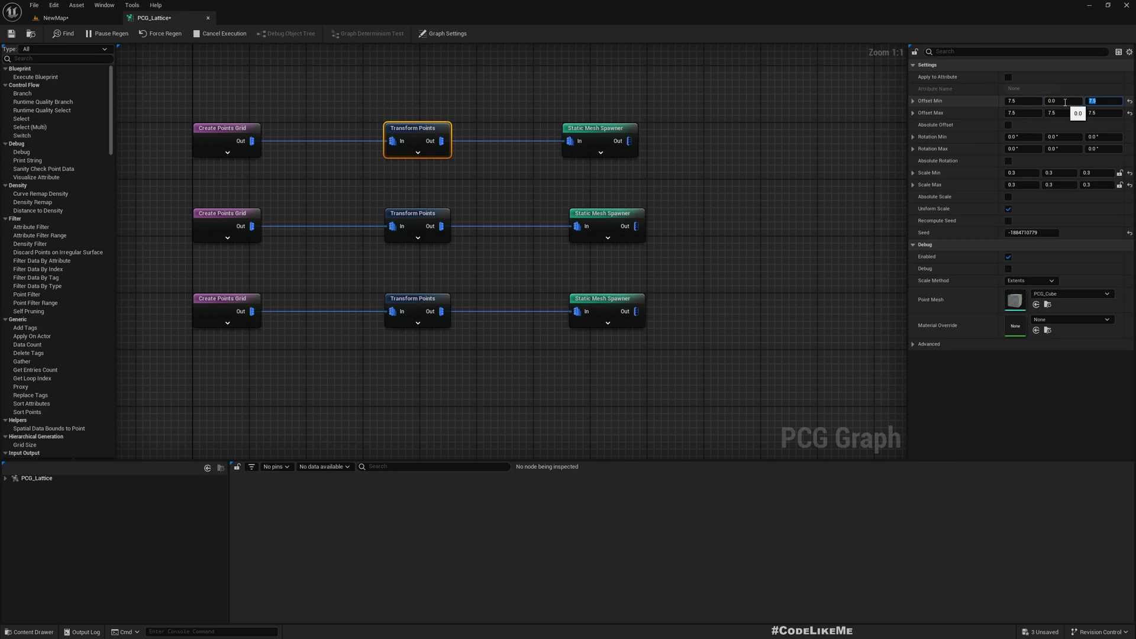
key("Tab")
key("Tab")
key("Tab")
left_click(53, 17)
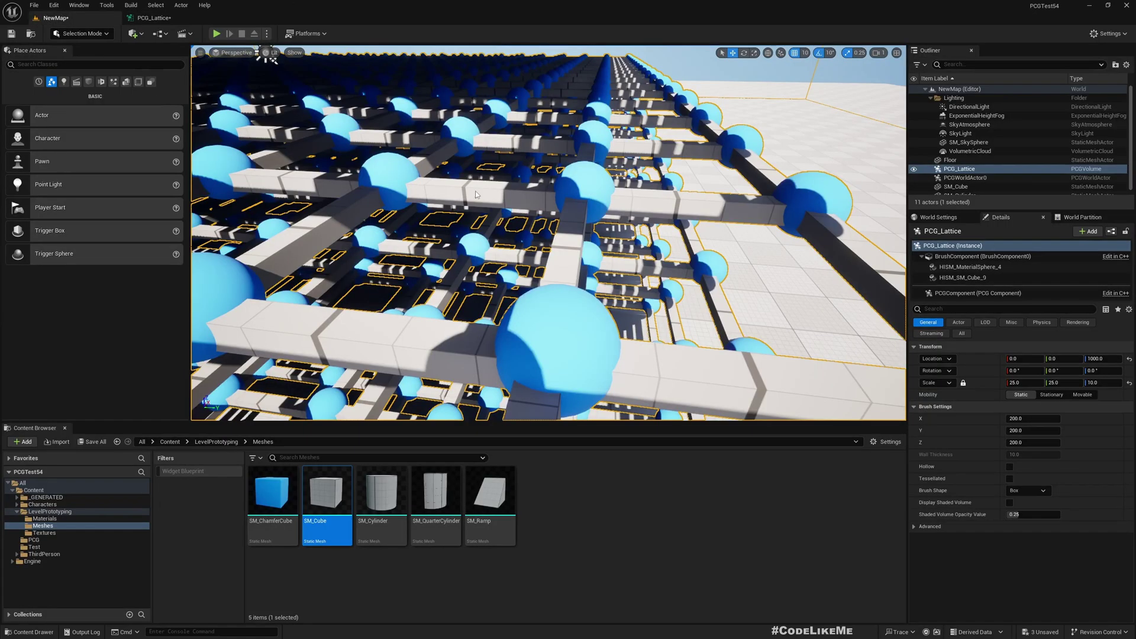
Step: Inspect the sphere and beam joints up close and view the whole lattice from farther away in the level
right_click_drag(561, 257, 558, 260)
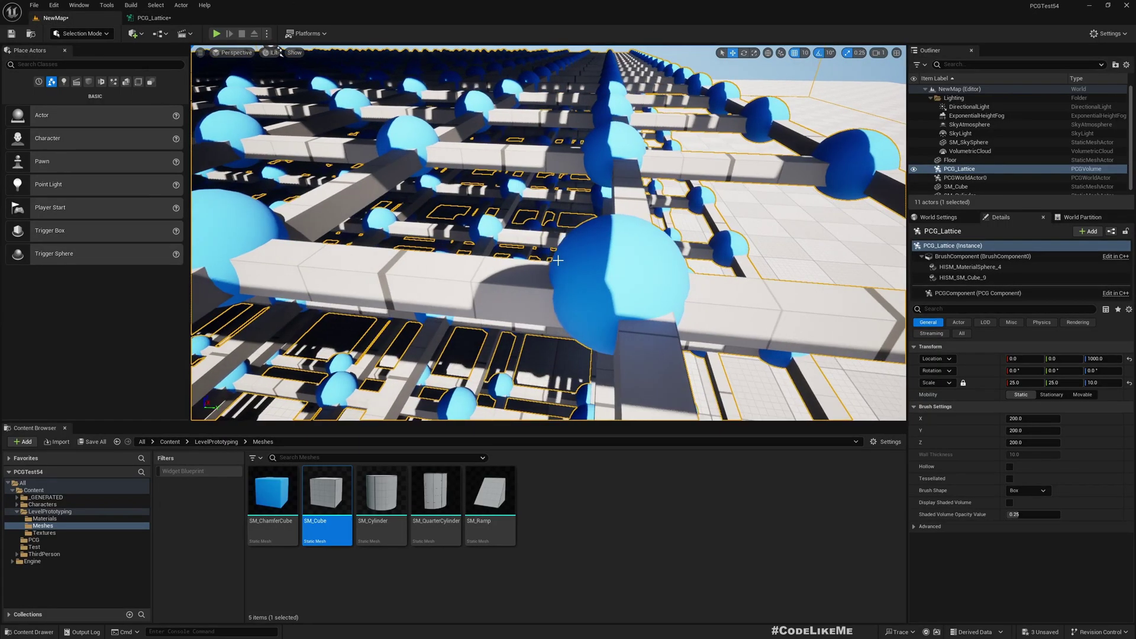
left_click(153, 18)
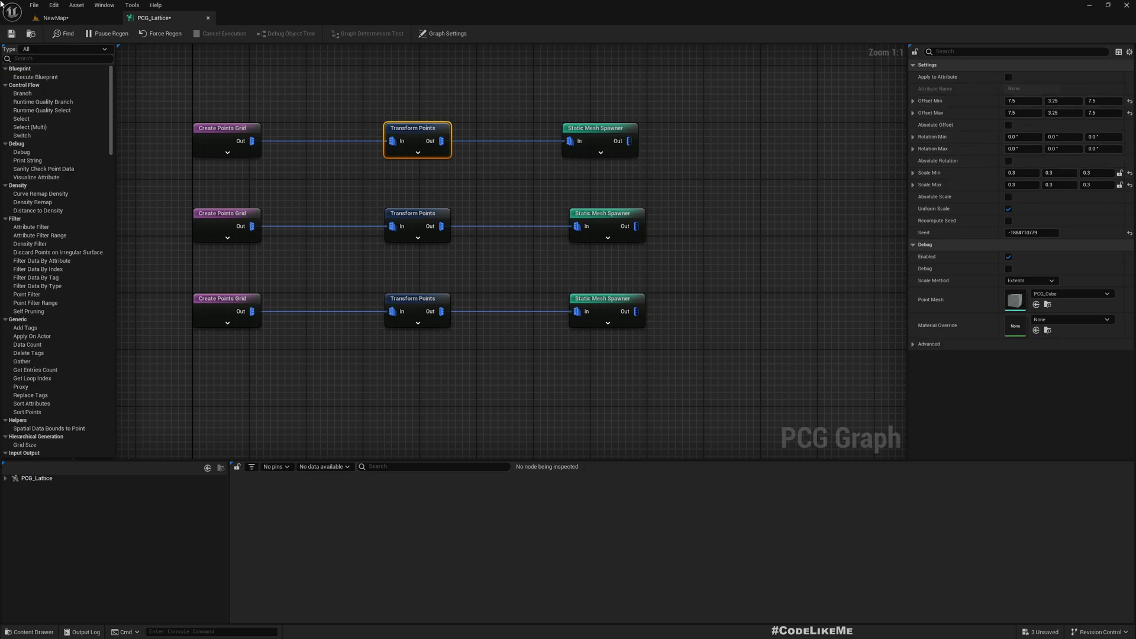
left_click(72, 22)
key("s")
right_click_drag(505, 171, 505, 171)
left_click(504, 171)
key("d")
right_click_drag(744, 297, 744, 298)
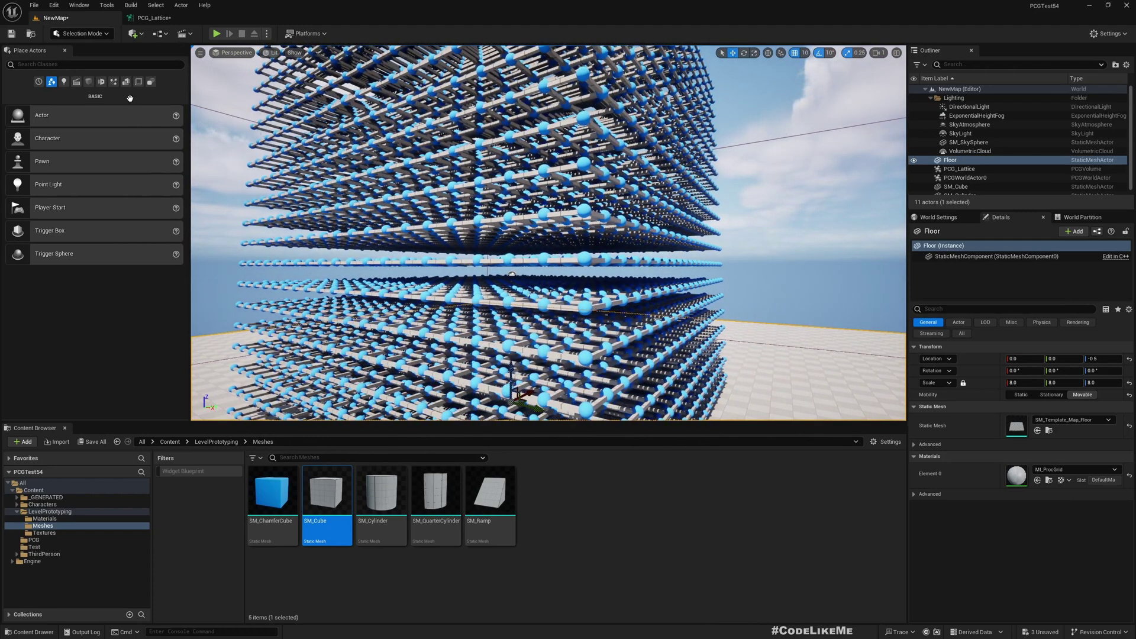
Step: Duplicate the third row of grid, transform and spawner nodes in the PCG_Lattice graph and align the copy directly below it
left_click(154, 18)
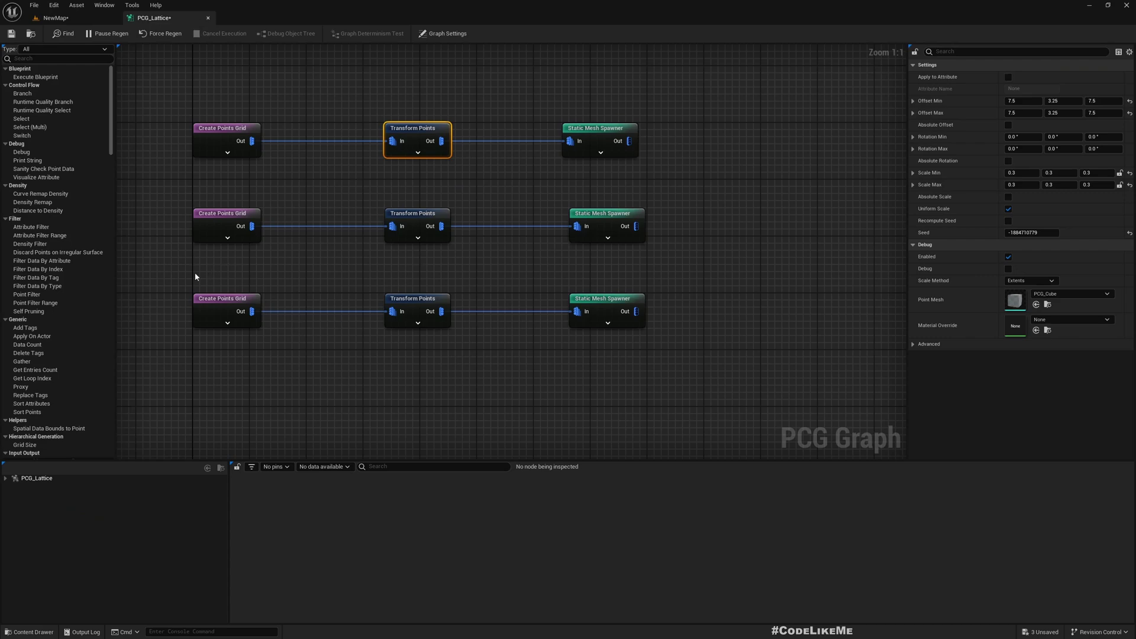
left_click_drag(194, 278, 664, 337)
right_click_drag(490, 367, 543, 316)
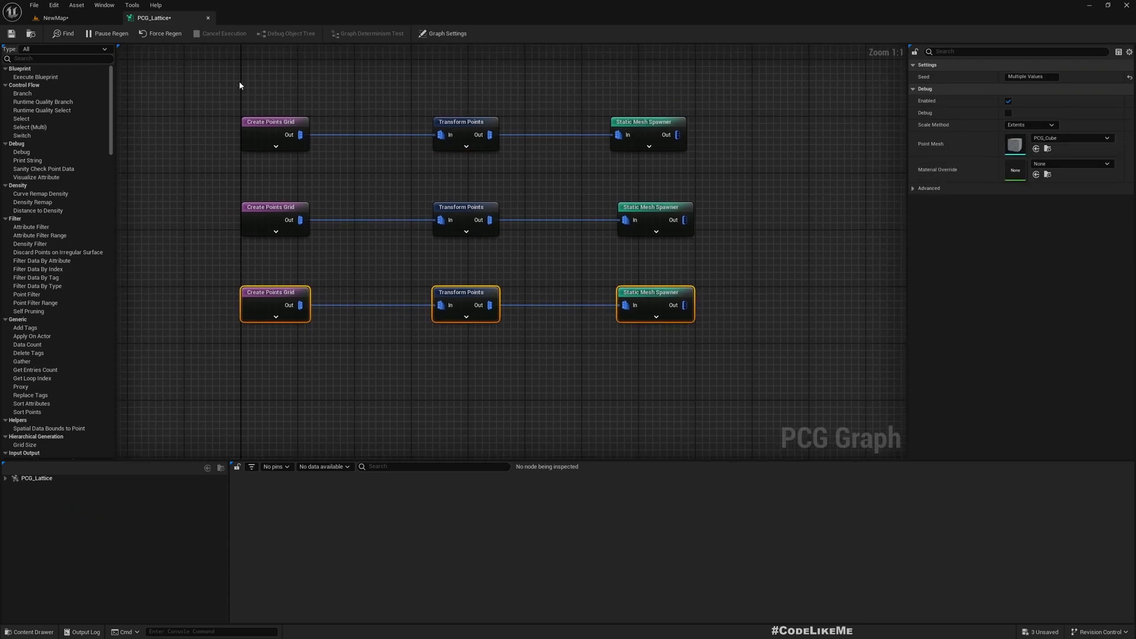
left_click_drag(223, 193, 710, 207)
right_click_drag(497, 321, 533, 249)
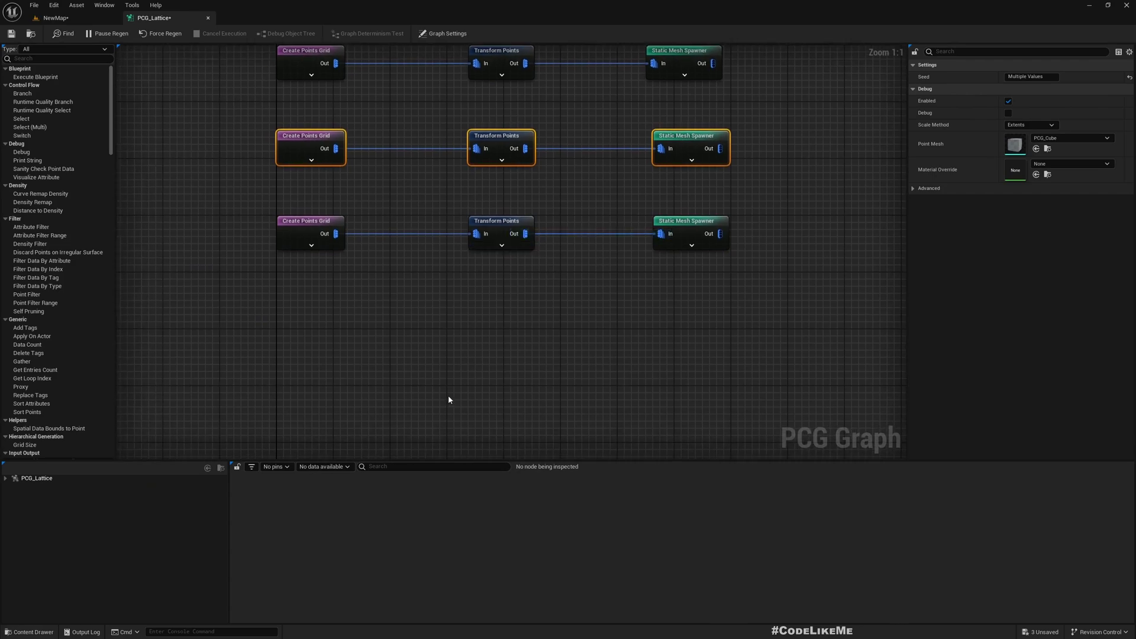
left_click_drag(242, 198, 714, 365)
key("ctrl+c")
key("ctrl+v")
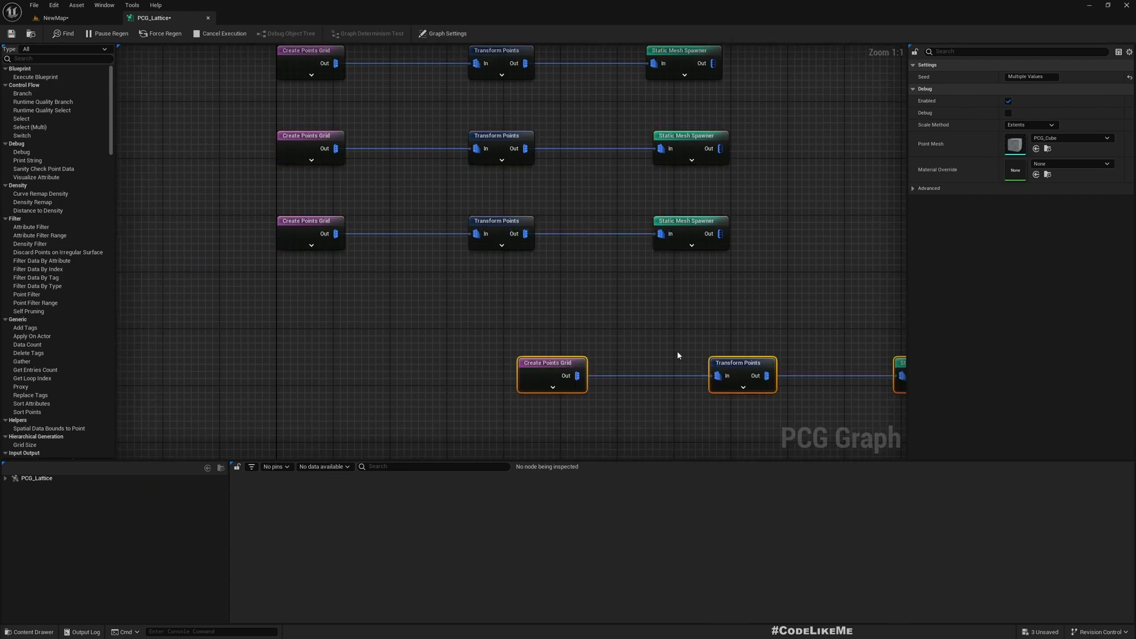
left_click_drag(548, 363, 302, 302)
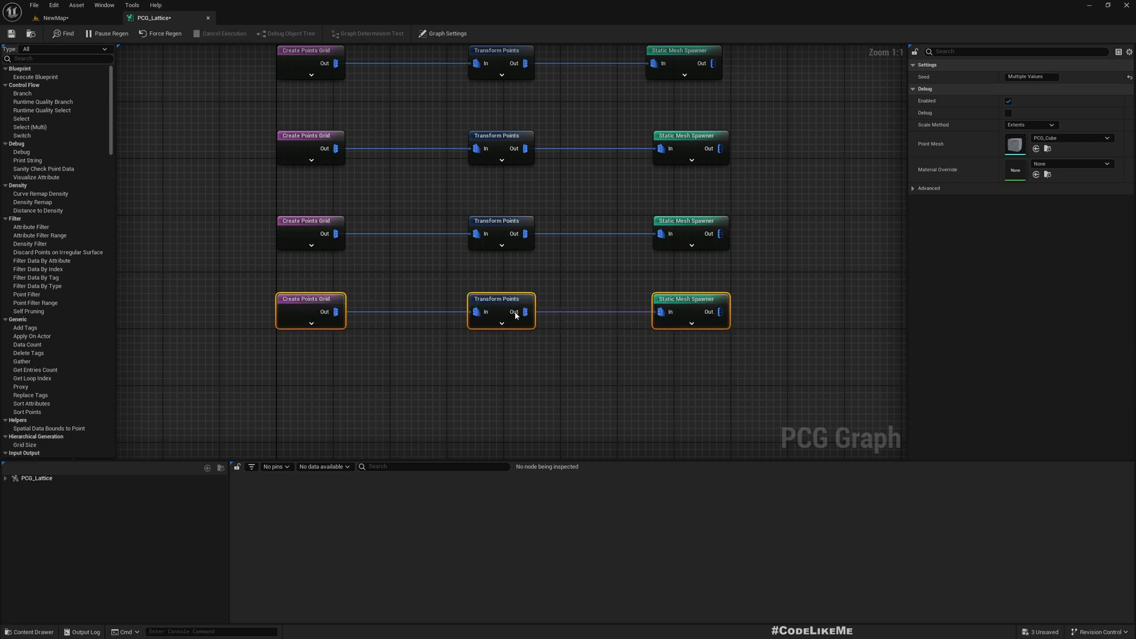
Step: Set the Grid Extents Z of the fourth row's Create Points Grid to 950
left_click(290, 300)
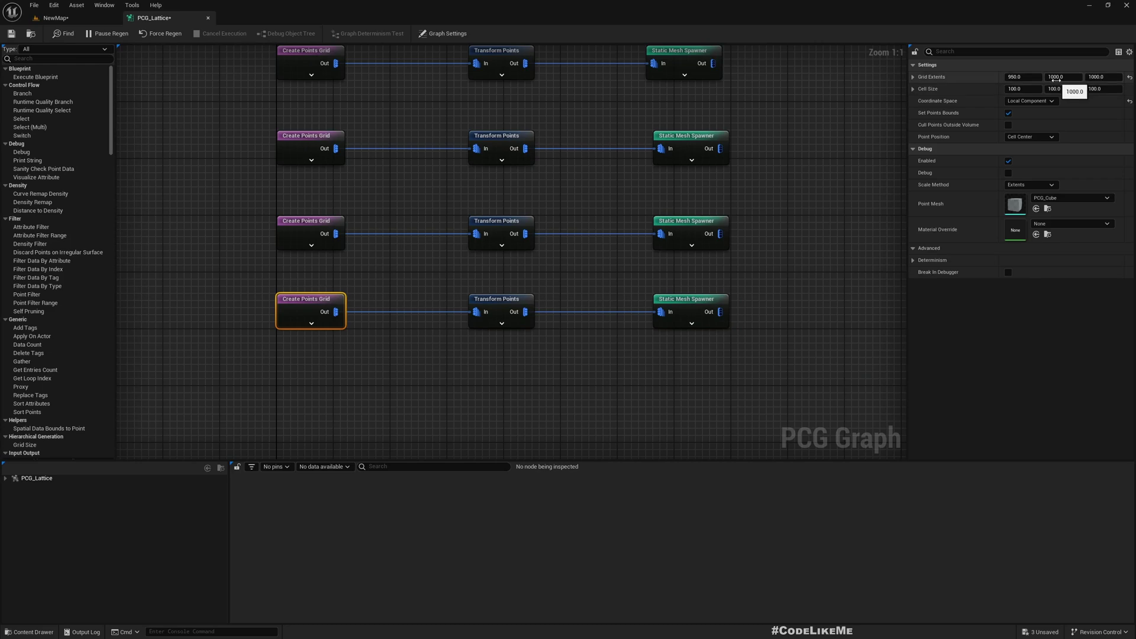
left_click(1027, 77)
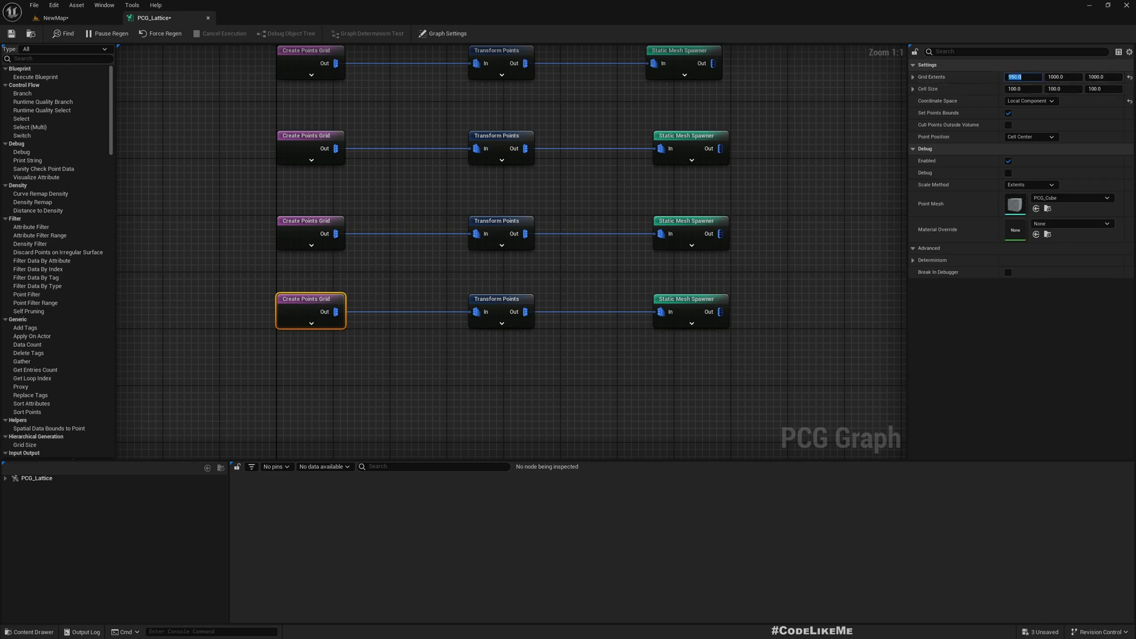
key("Tab")
key("Tab")
key("Tab")
type("950")
key("Tab")
Step: Set the fourth row's Transform Points Rotation Min and Rotation Max to 90° on X and 0° on Z
left_click(497, 299)
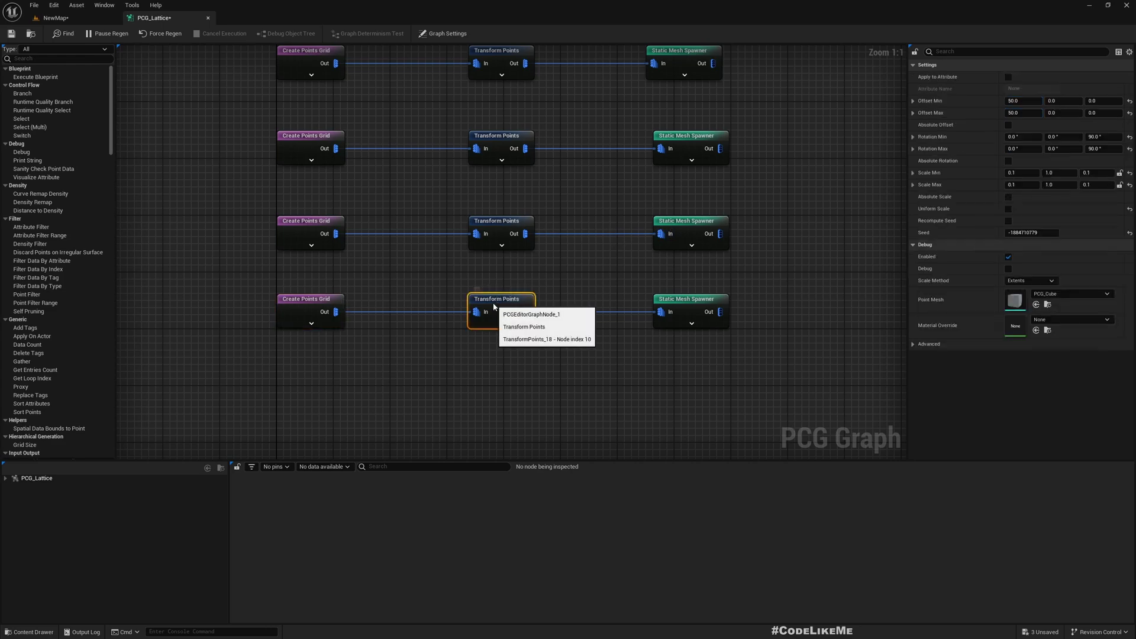
left_click(1107, 137)
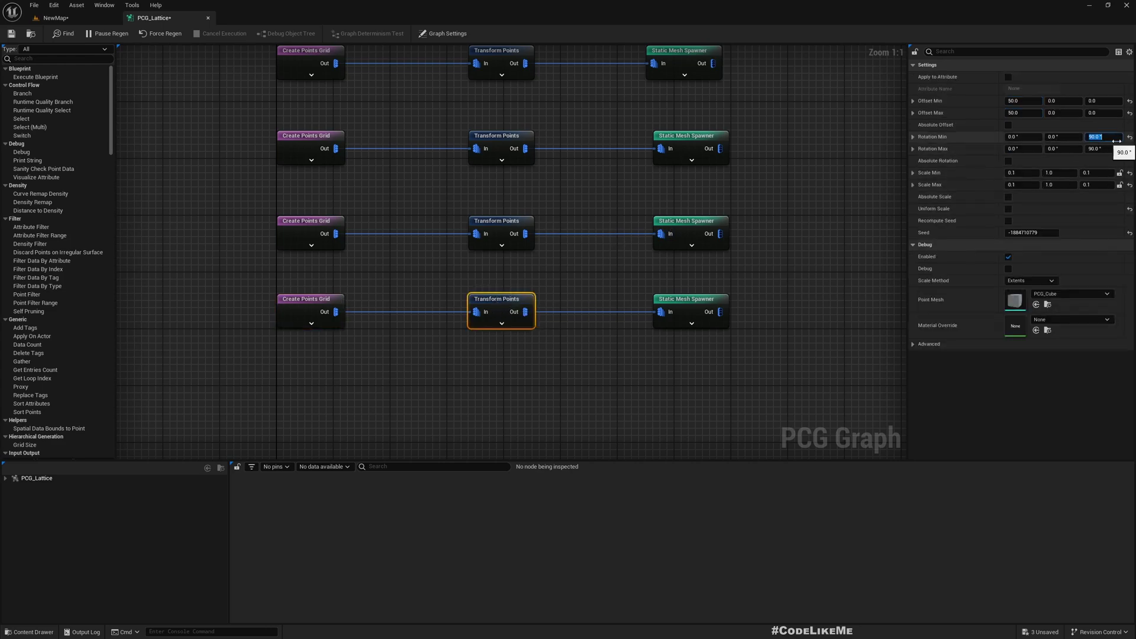
type("0")
key("Tab")
key("Tab")
key("Tab")
key("shift+Tab")
key("shift+Tab")
key("shift+Tab")
key("shift+Tab")
key("Tab")
key("Tab")
key("Return")
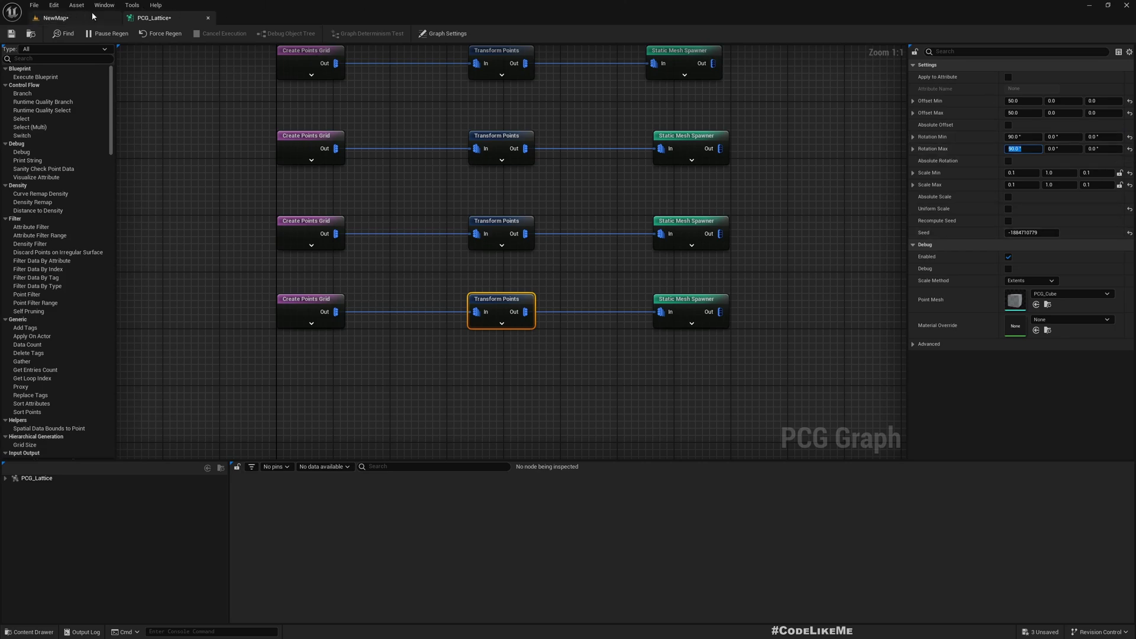
Step: Set the fourth row's Transform Points Offset Min and Offset Max to X 0 and Z -50
left_click(1019, 102)
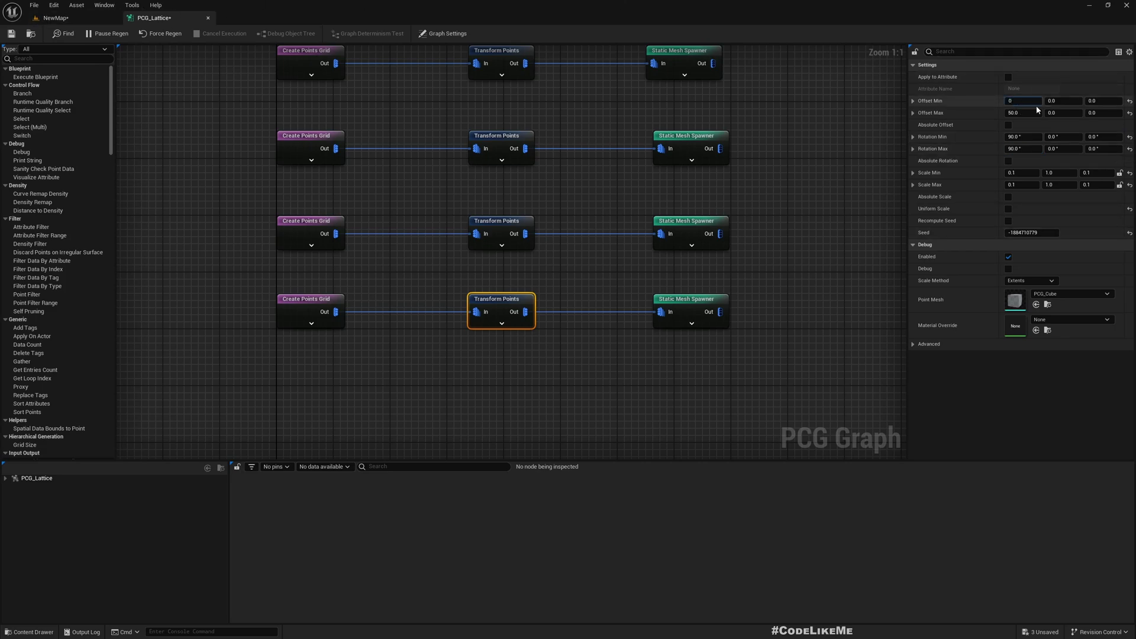
key("Tab")
key("Tab")
type("-50")
key("Tab")
key("Tab")
key("Tab")
type("-50")
key("Return")
Step: Examine the alignment of the vertical beams with the spheres at the lattice's upper corner in the level
left_click(54, 18)
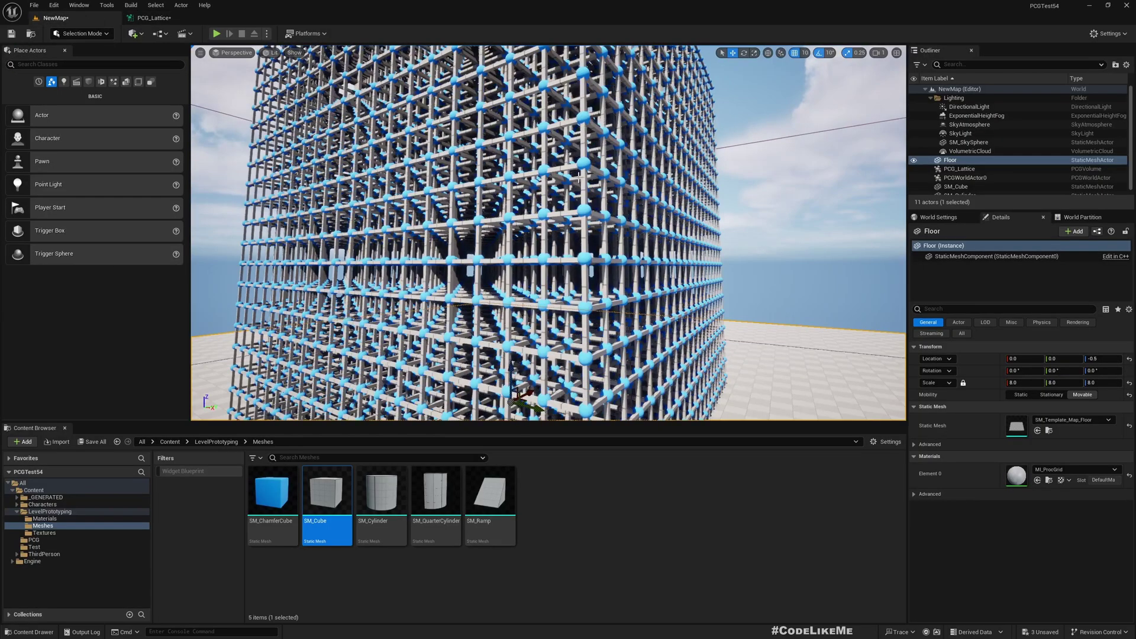
key("s")
right_click_drag(548, 233, 462, 231)
key("d")
key("e")
mouse_move(582, 179)
right_mouse_down()
mouse_move(551, 186)
mouse_move(526, 162)
mouse_move(581, 179)
right_mouse_up()
key("w")
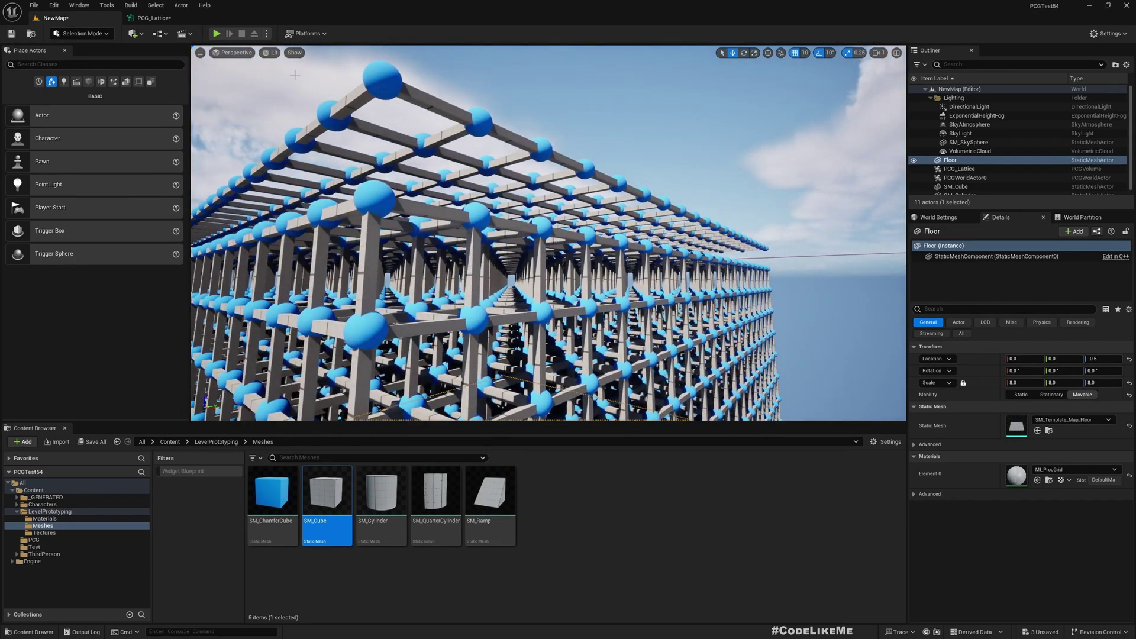
Step: Set the fourth row's Transform Points Offset Min and Offset Max Z to 50 and check the beams in the level
left_click(154, 18)
left_click(1102, 101)
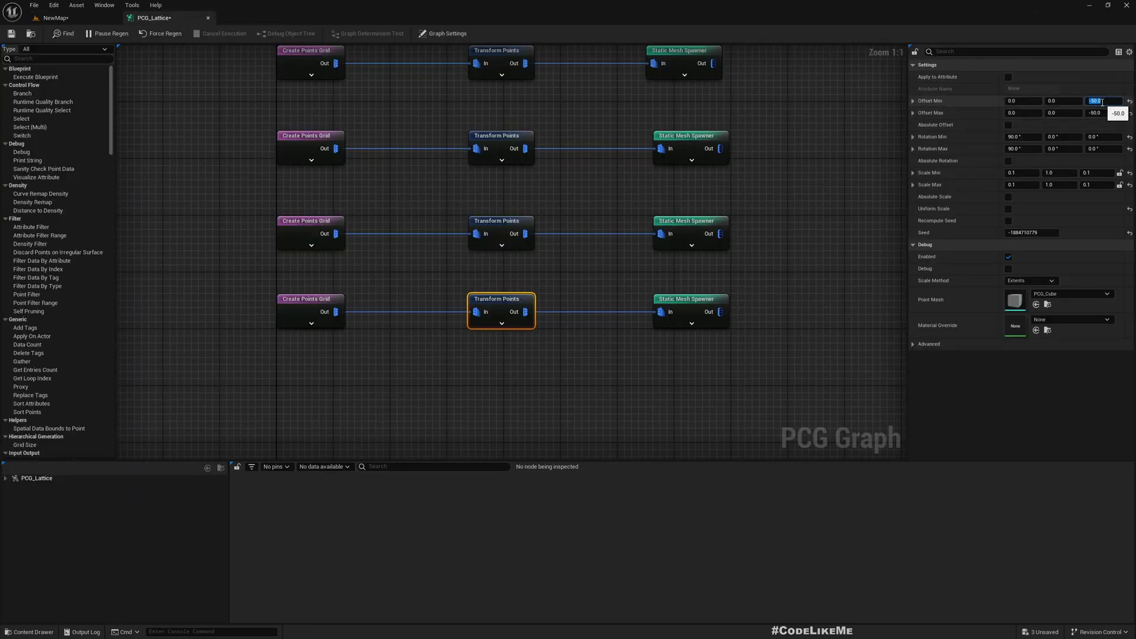
type("50")
key("Tab")
type("5")
left_click(92, 19)
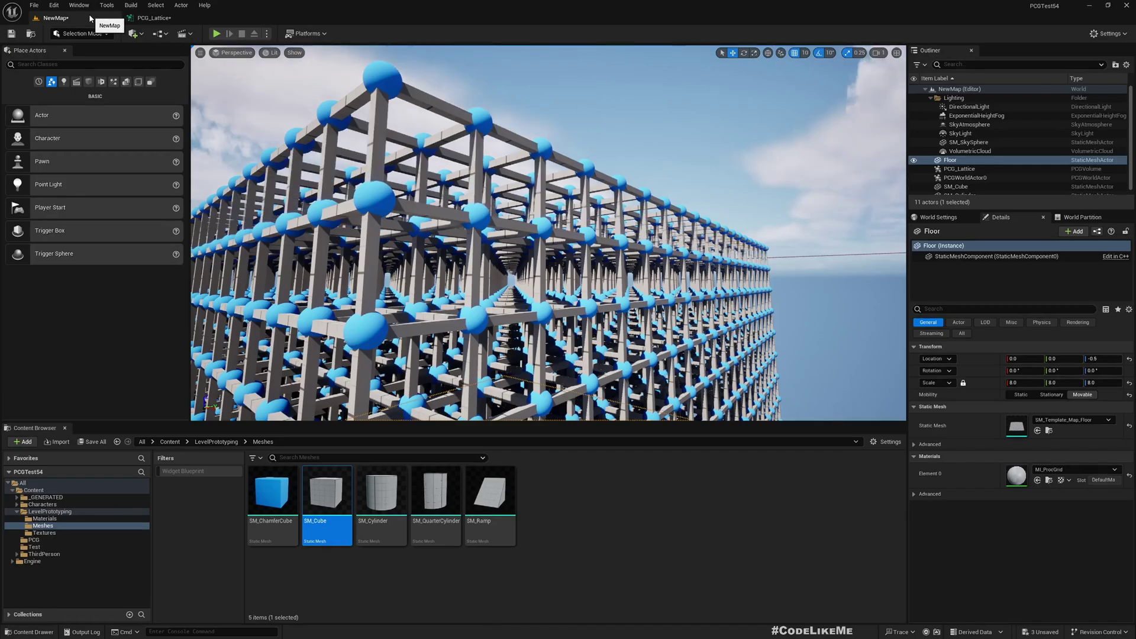
Step: View the complete lattice cube from a distance in the full-screen viewport
right_click_drag(399, 97, 483, 118)
key("s")
key("a")
key("d")
key("q")
key("F11")
mouse_move(540, 146)
right_mouse_down()
mouse_move(522, 134)
mouse_move(540, 127)
right_mouse_up()
key("s")
key("F11")
Step: Review the four node rows in the PCG_Lattice graph and return to the full-screen view of the lattice
left_click(155, 7)
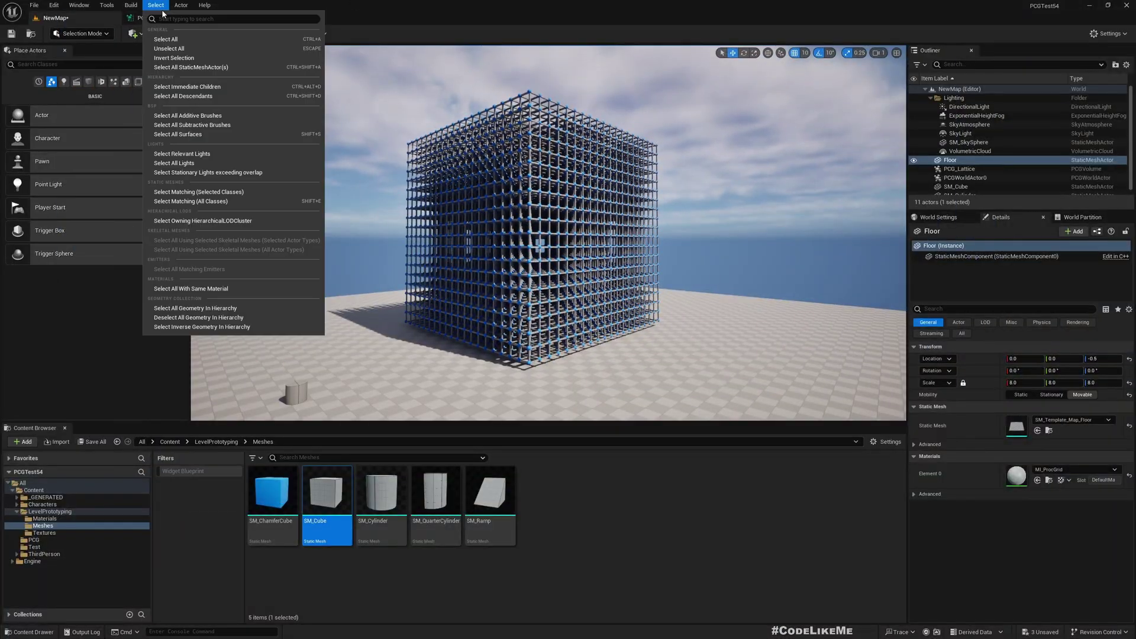
left_click(148, 18)
right_click_drag(560, 206, 558, 331)
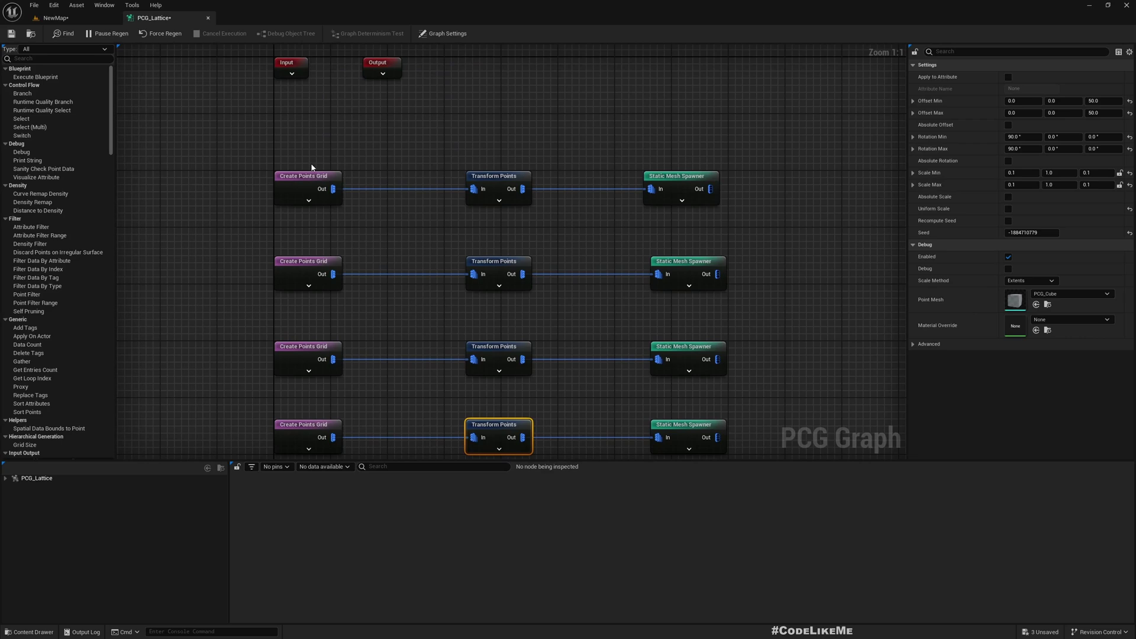
left_click(83, 23)
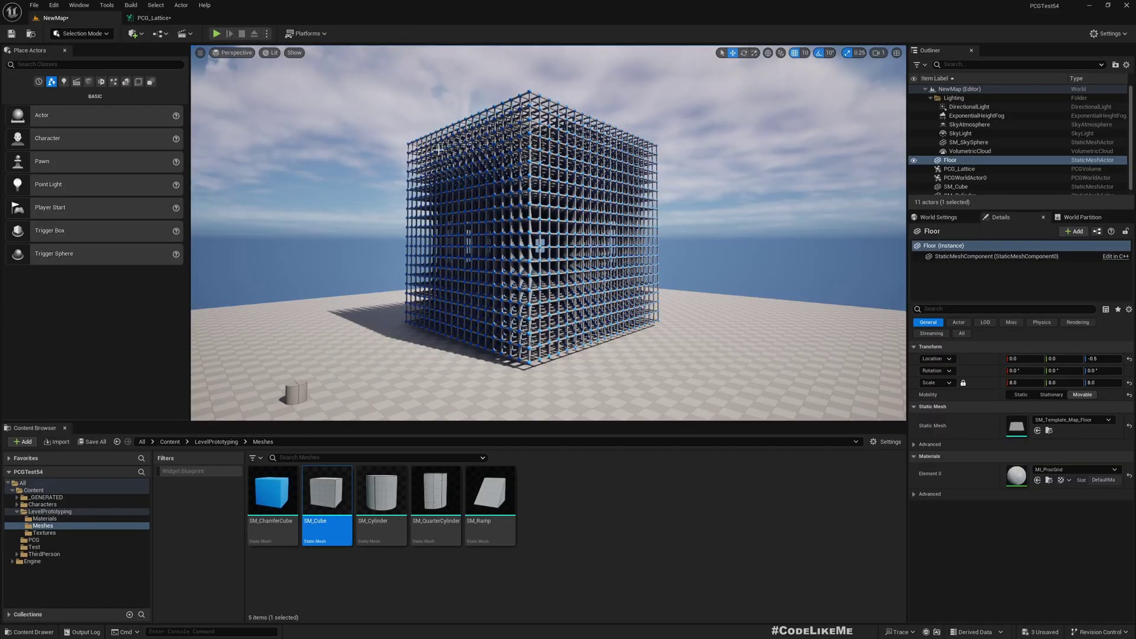
right_click_drag(438, 150, 466, 142)
key("F11")
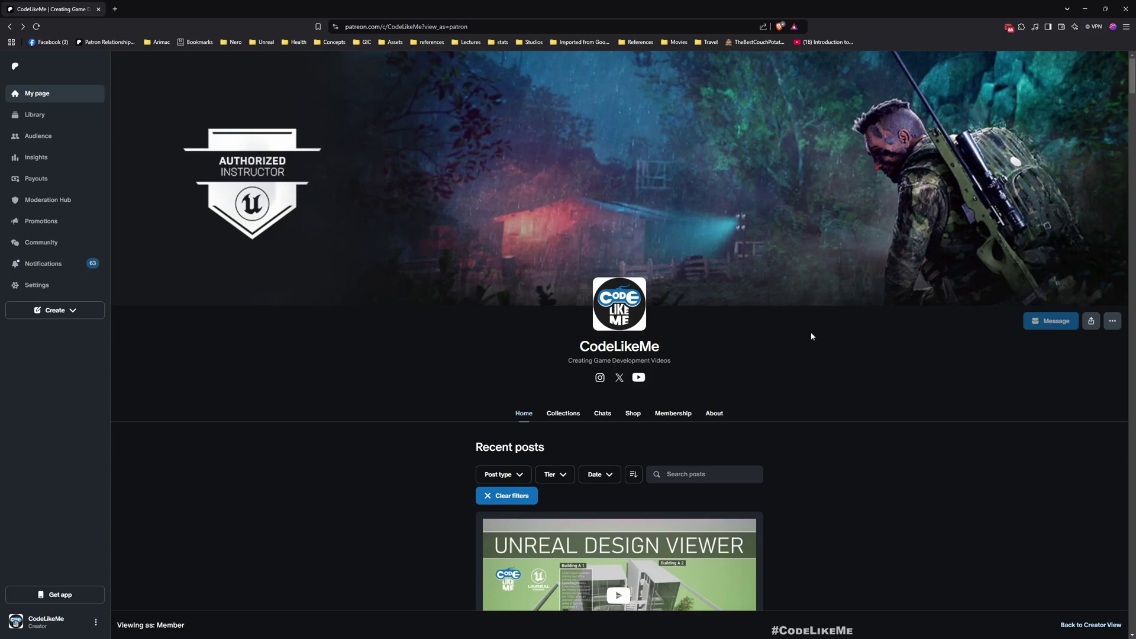
Step: Browse through the recent posts on the CodeLikeMe Patreon page in the browser
scroll(714, 318, "down", 2)
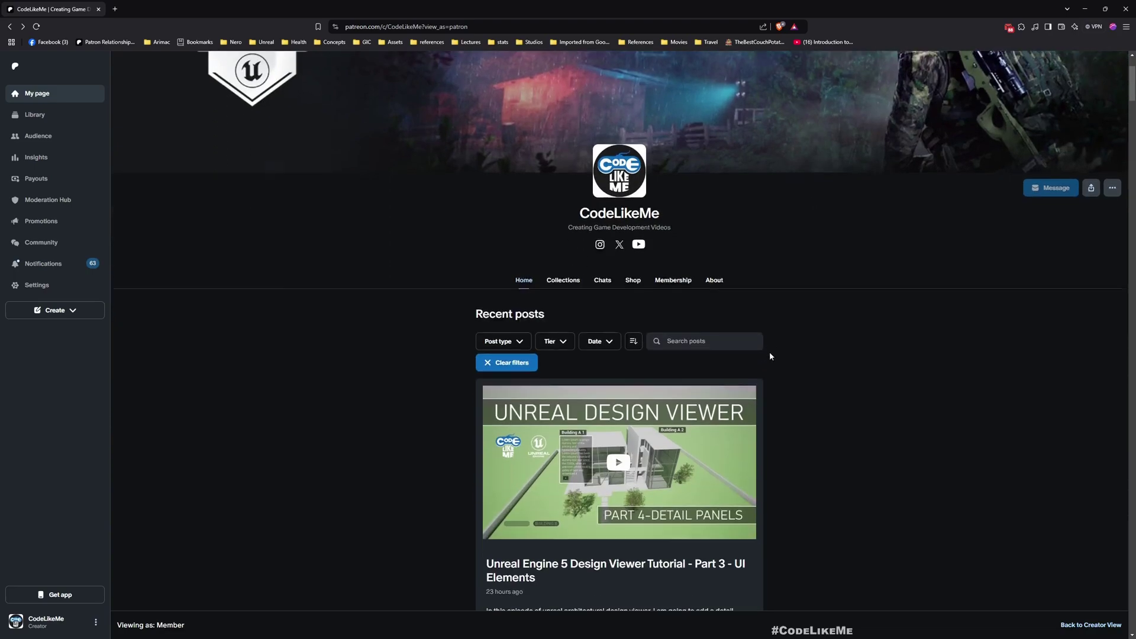
scroll(715, 318, "down", 6)
scroll(710, 322, "down", 17)
scroll(744, 348, "down", 20)
scroll(836, 388, "down", 20)
scroll(831, 401, "down", 14)
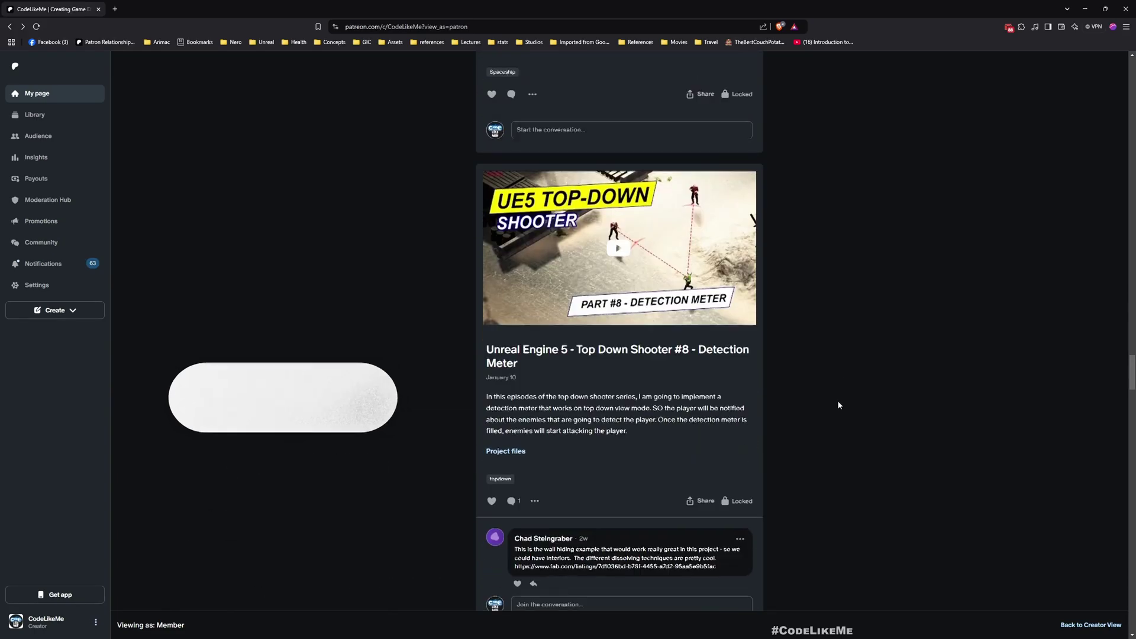